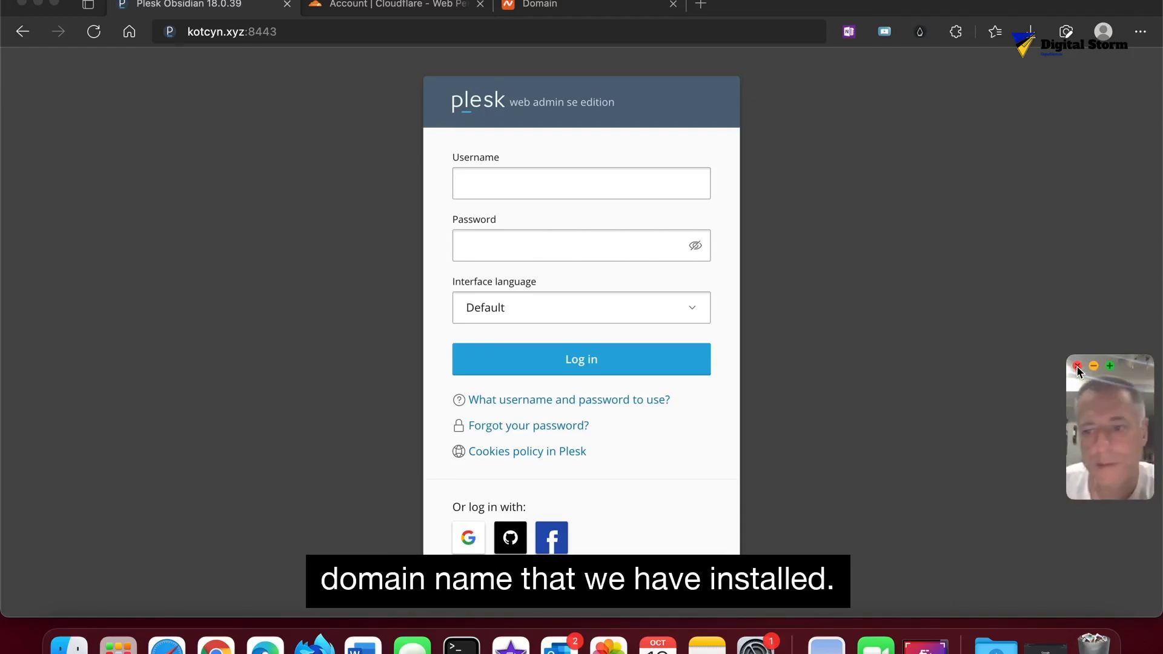
Step: Bring up the Plesk admin login page at kotcyn.xyz:8443
{"action": "left_click", "coordinate": [1077, 367]}
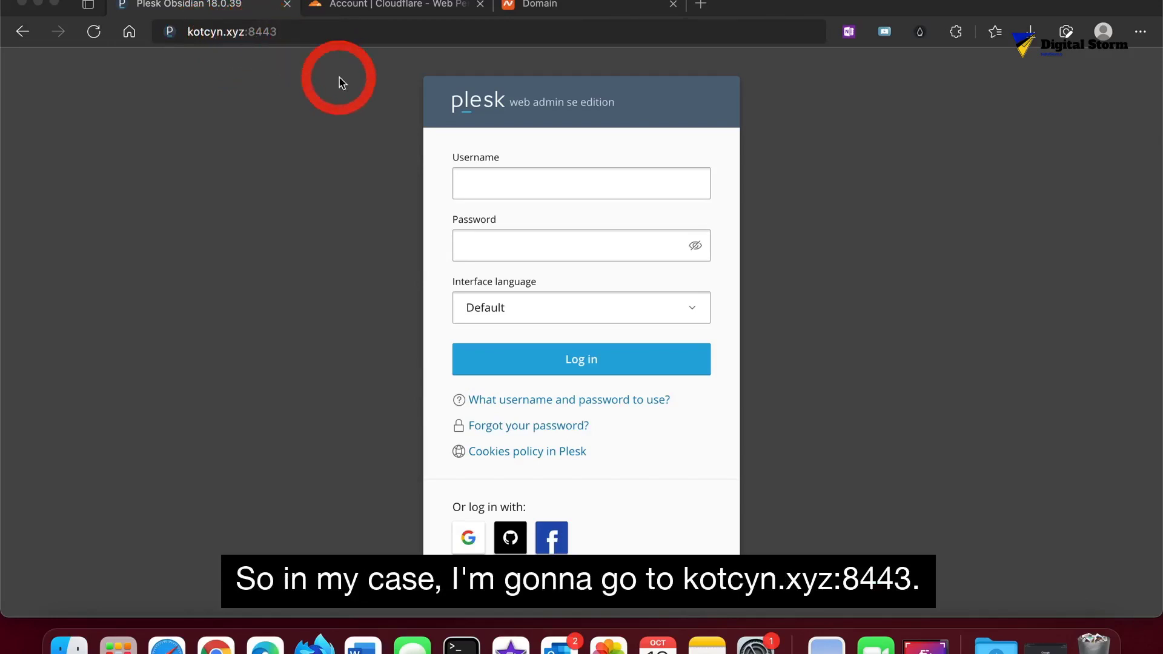
Step: Log in to Plesk as admin using the saved username and the account password
{"action": "left_click", "coordinate": [484, 191]}
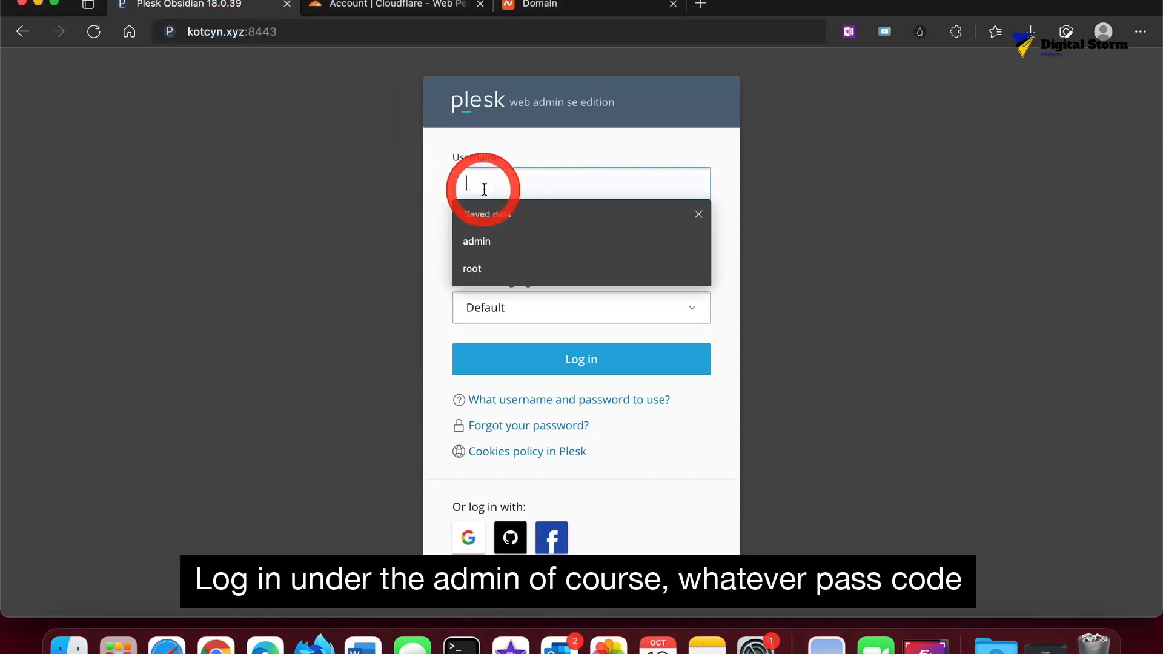
{"action": "left_click", "coordinate": [488, 250]}
{"action": "type", "text": "•••••••"}
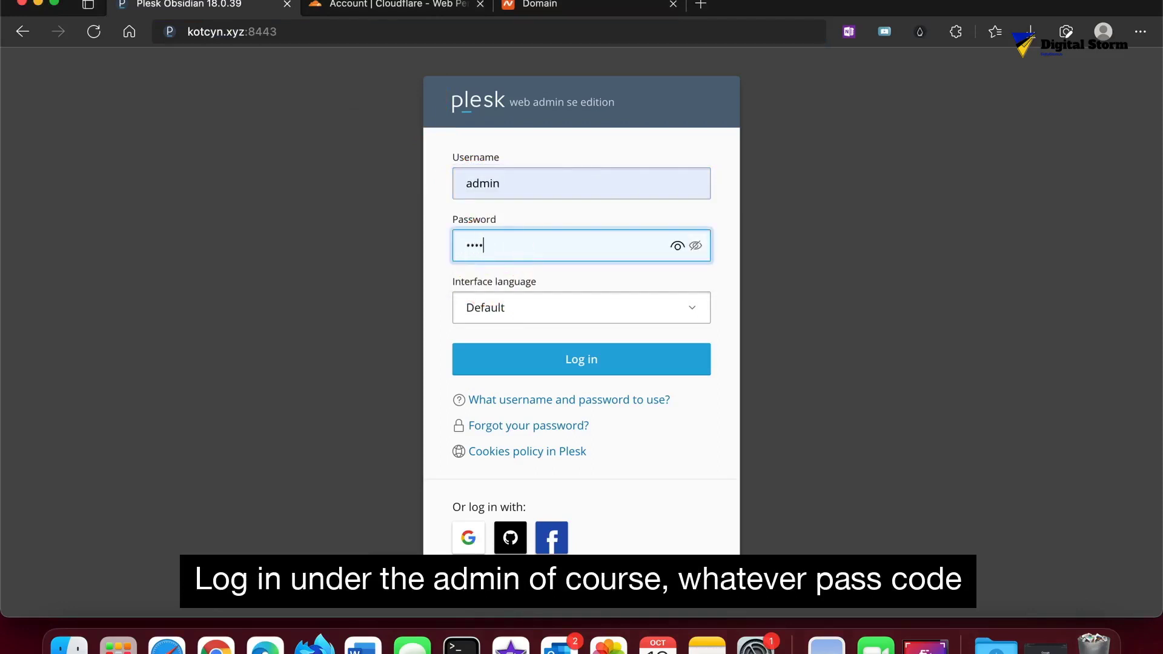
{"action": "type", "text": "•••"}
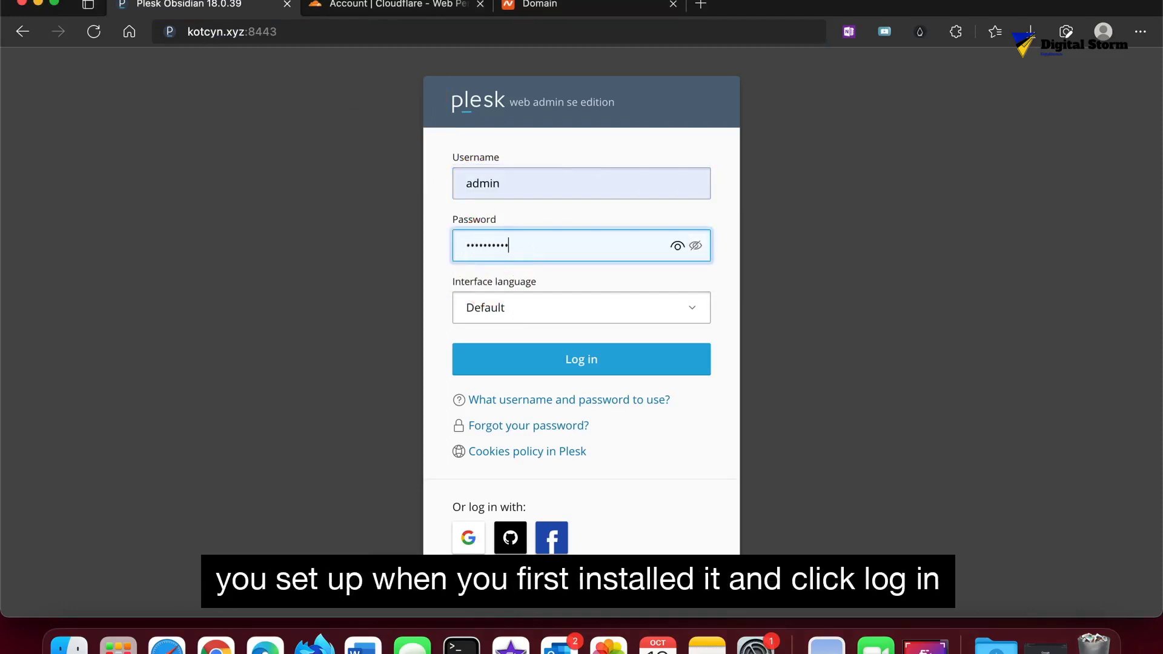
{"action": "type", "text": "•••••"}
{"action": "left_click", "coordinate": [508, 362]}
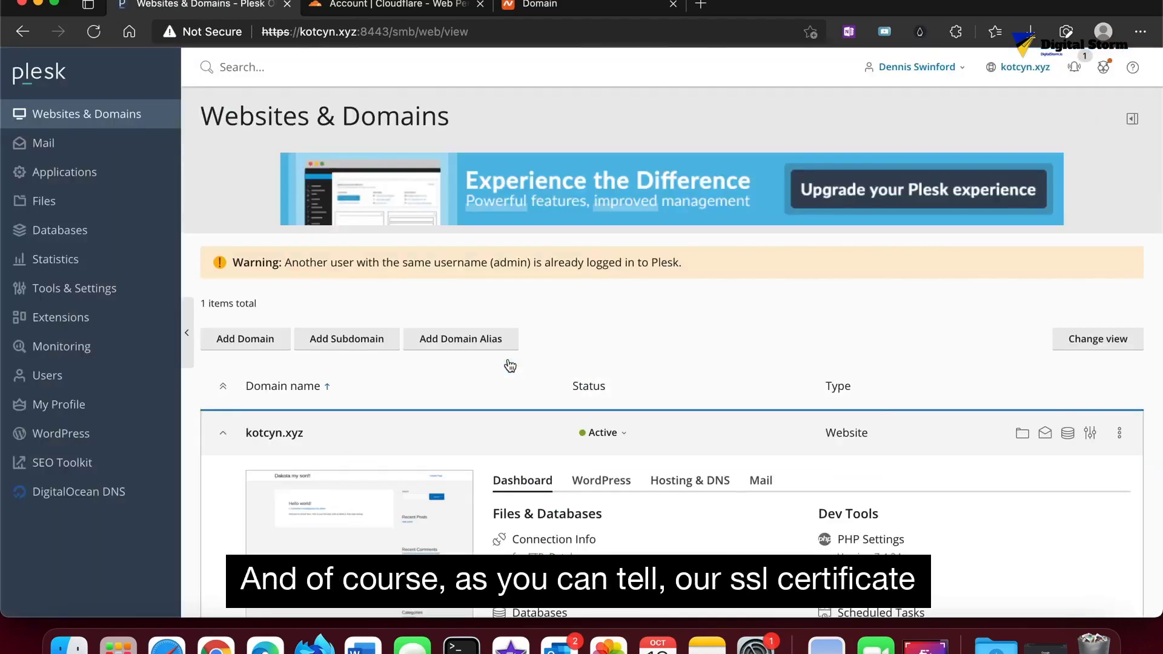
{"action": "scroll", "coordinate": [510, 366], "scroll_direction": "down", "scroll_amount": 5}
{"action": "scroll", "coordinate": [508, 366], "scroll_direction": "down", "scroll_amount": 4}
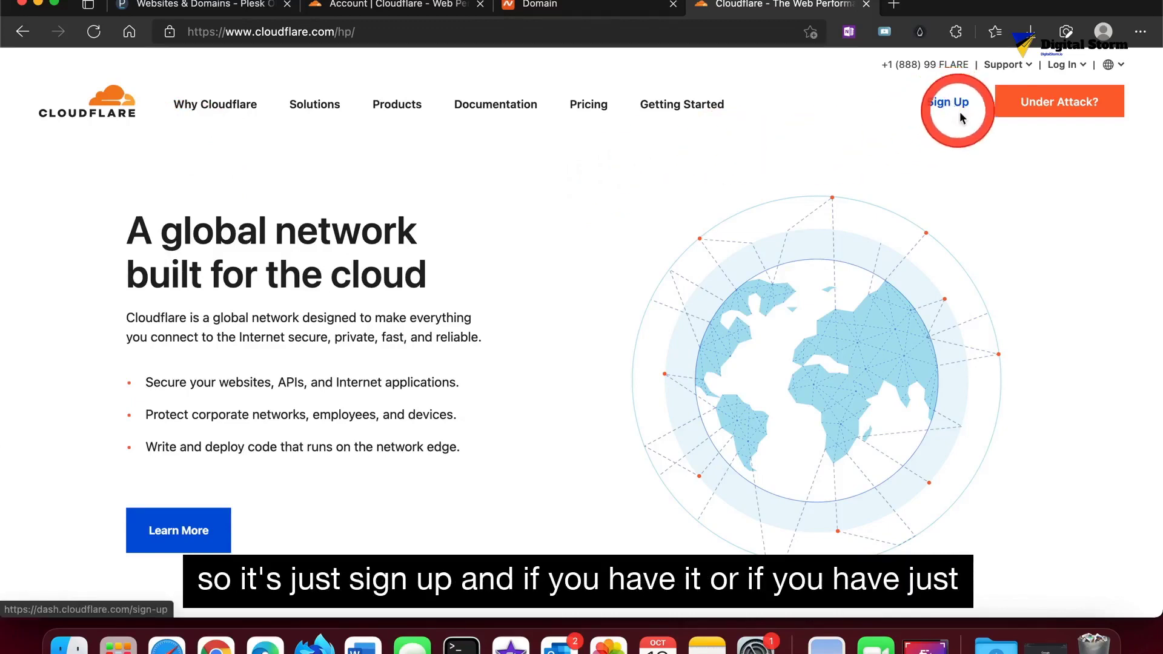
Step: Open Cloudflare's login options, close its homepage tab, and return to Plesk's kotcyn.xyz domains page
{"action": "left_click", "coordinate": [1075, 65]}
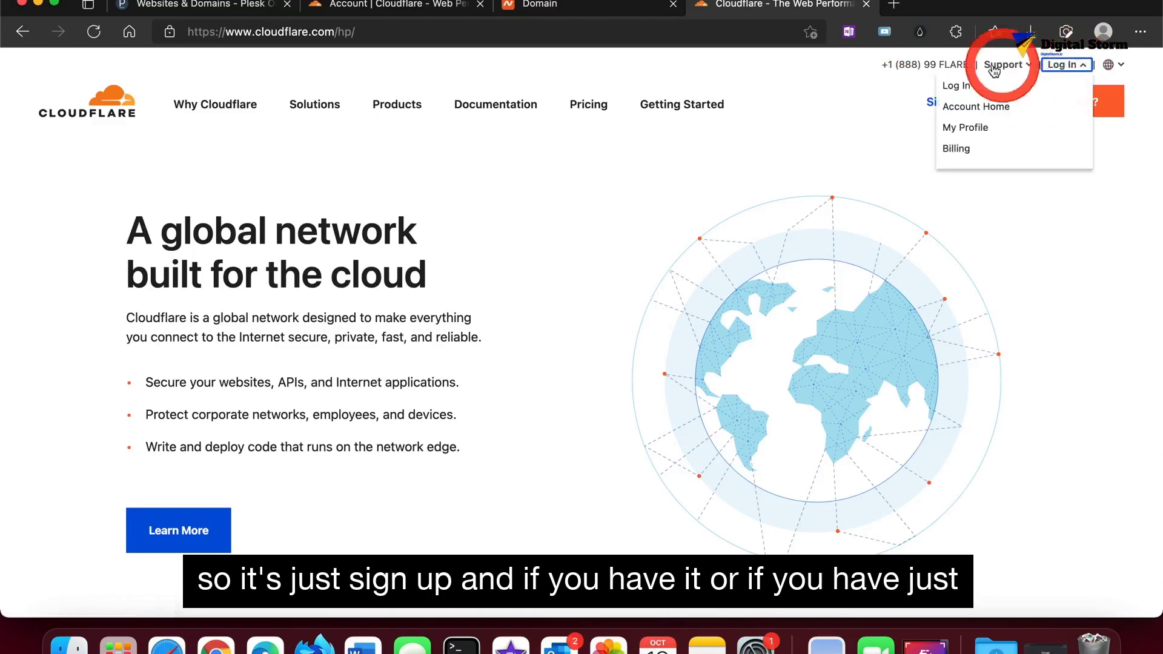
{"action": "left_click", "coordinate": [866, 4]}
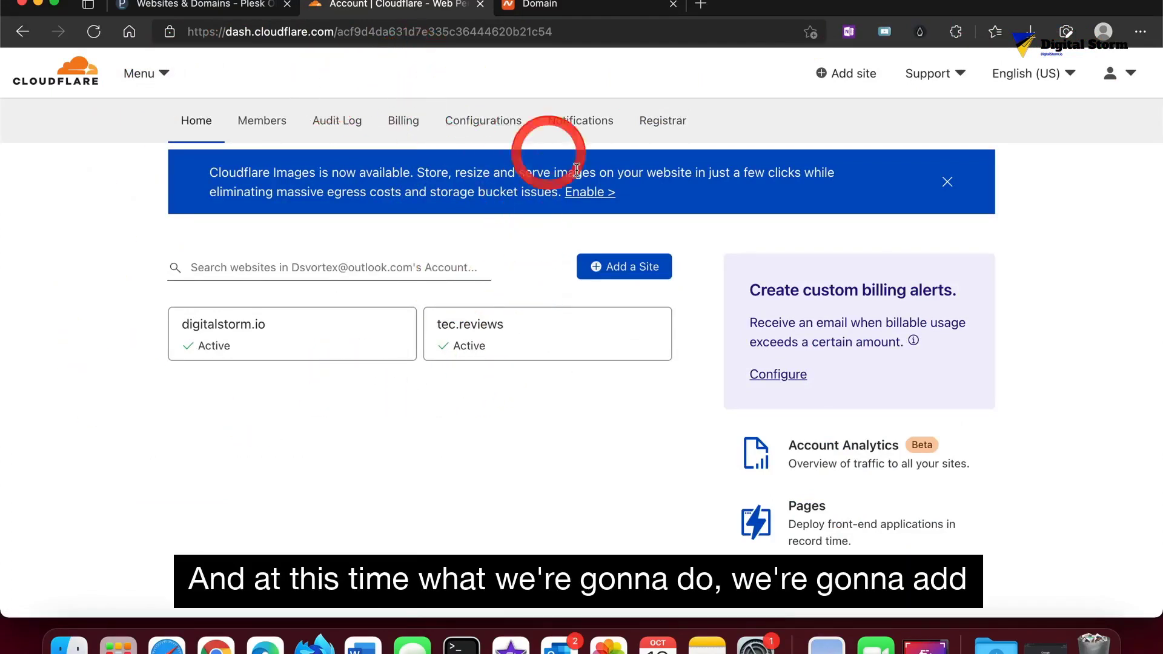
{"action": "left_click", "coordinate": [202, 8]}
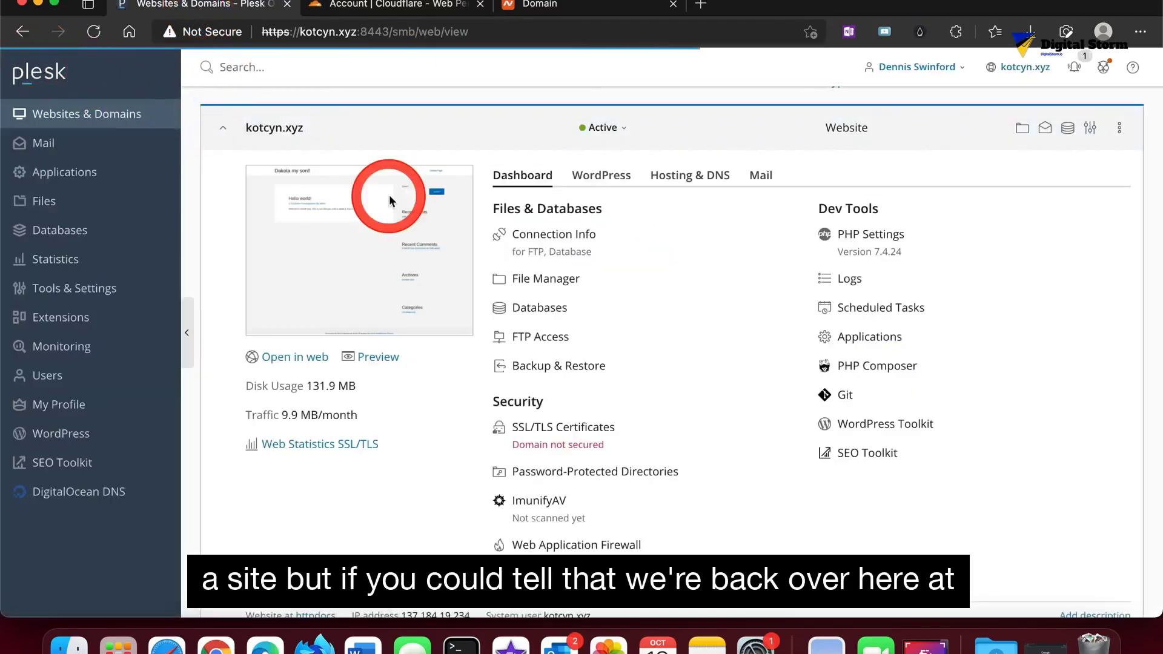
{"action": "scroll", "coordinate": [388, 194], "scroll_direction": "up", "scroll_amount": 3}
{"action": "scroll", "coordinate": [390, 202], "scroll_direction": "up", "scroll_amount": 3}
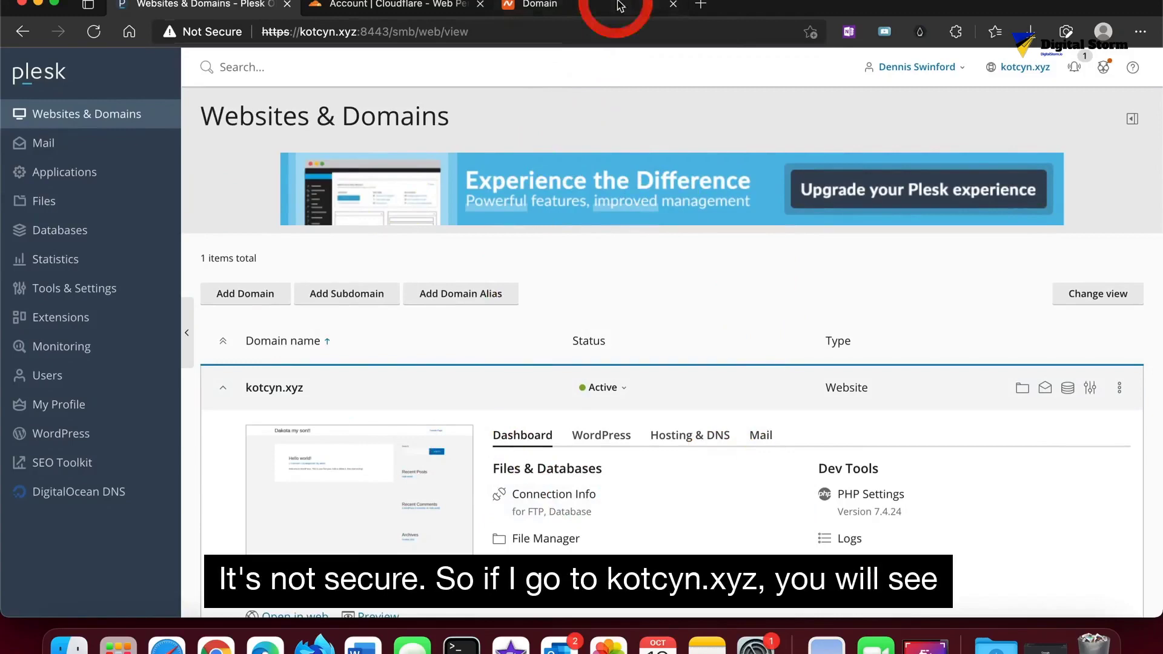
Step: Load kotcyn.xyz in a new tab, confirm it's Not Secure, then view its Namecheap page
{"action": "left_click", "coordinate": [700, 4]}
{"action": "type", "text": "kot"}
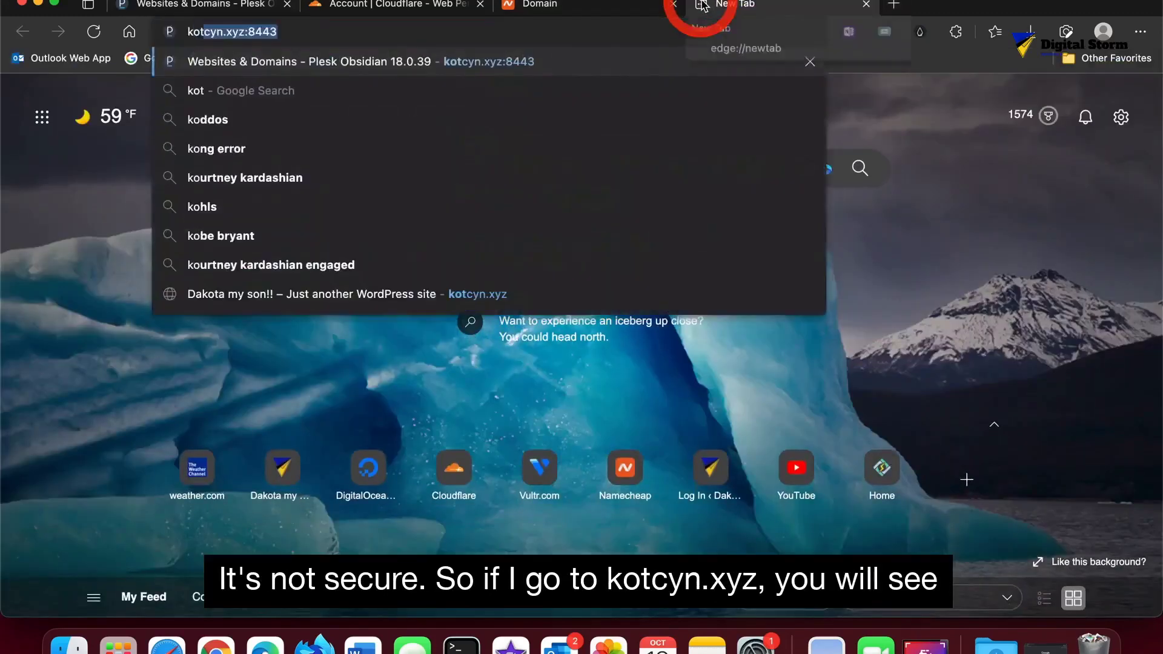
{"action": "type", "text": "cyn.xyz"}
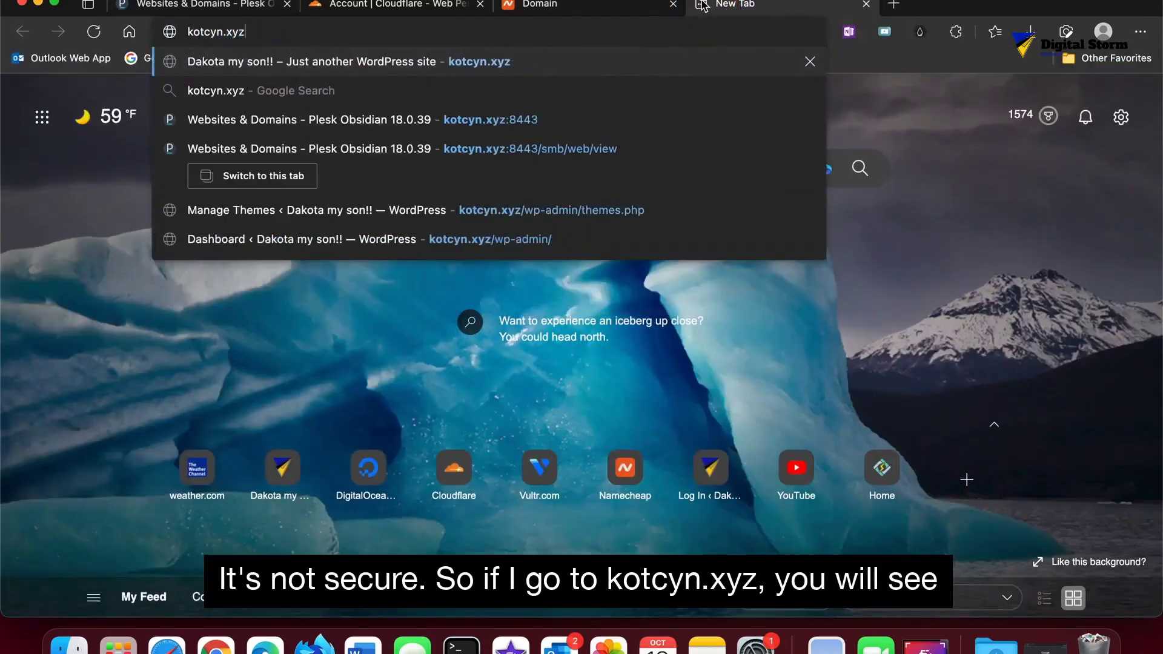
{"action": "key", "text": "Return"}
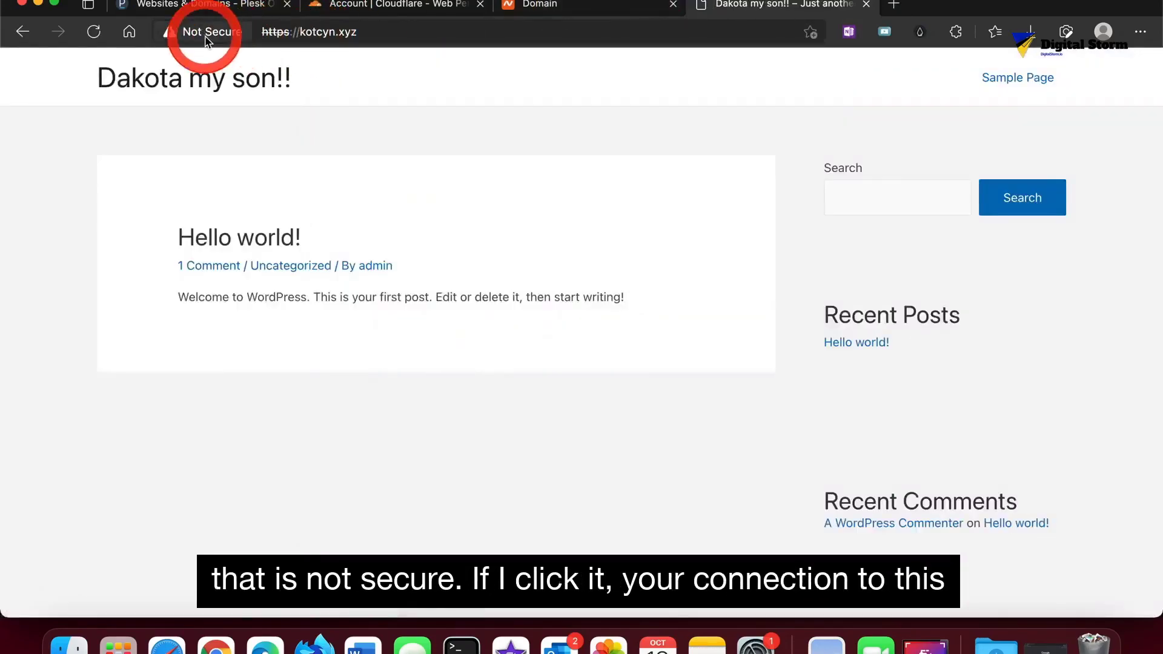
{"action": "left_click", "coordinate": [233, 40]}
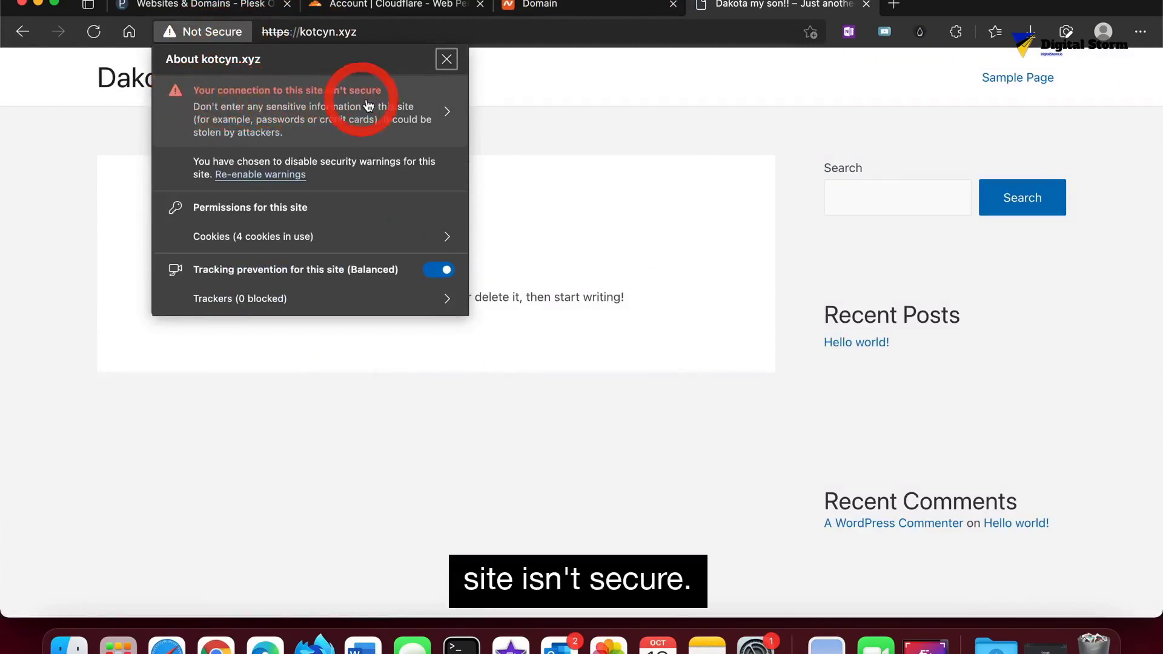
{"action": "left_click", "coordinate": [561, 147]}
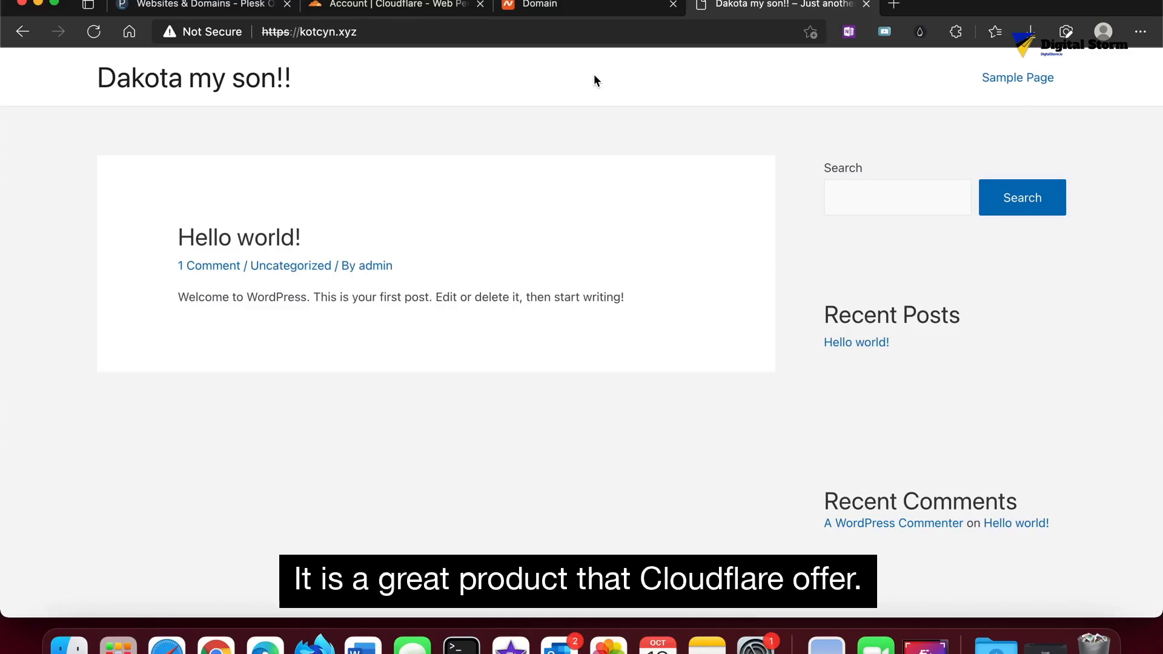
{"action": "left_click", "coordinate": [551, 5]}
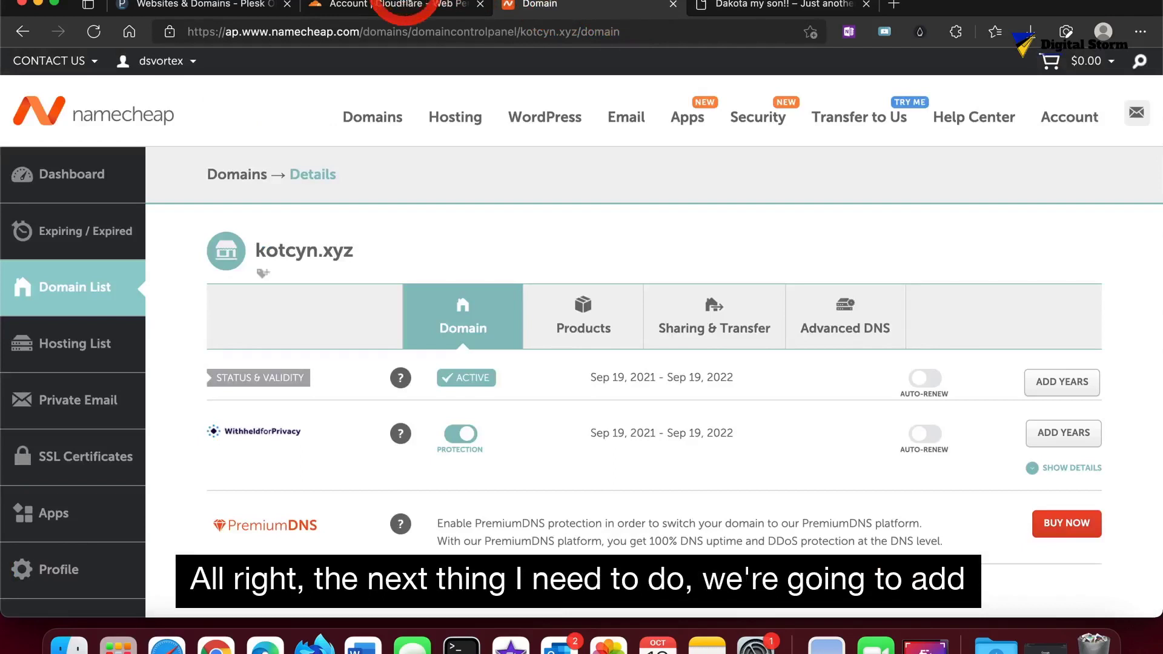
Step: Add kotcyn.xyz as a new site in the Cloudflare account
{"action": "left_click", "coordinate": [409, 4]}
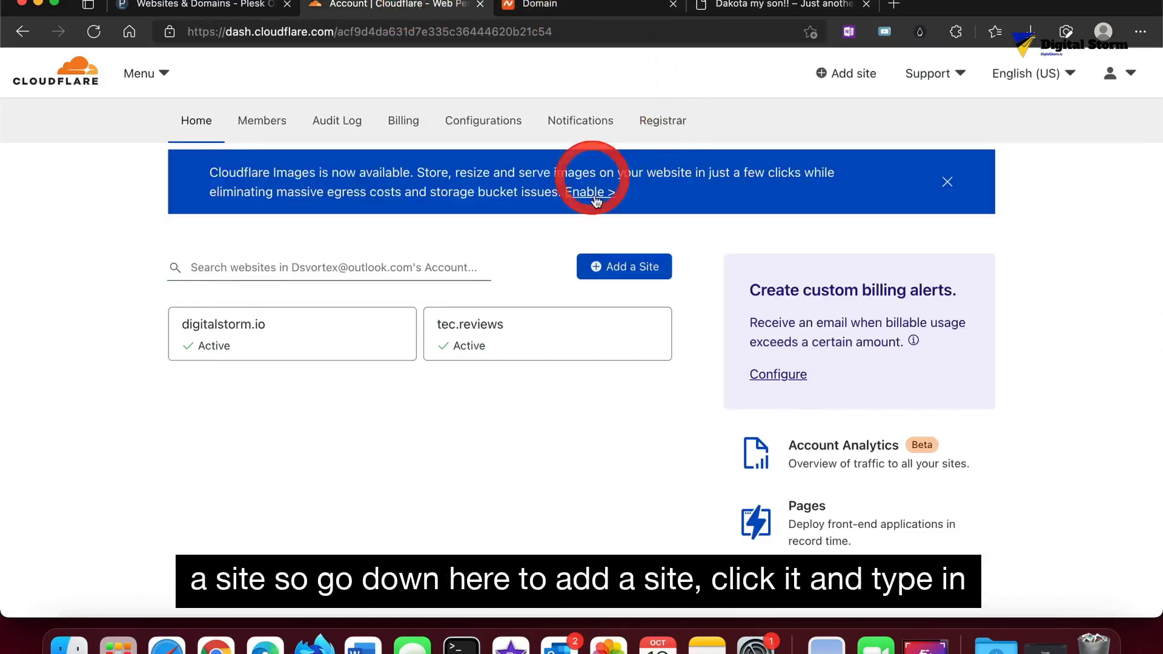
{"action": "left_click", "coordinate": [627, 276]}
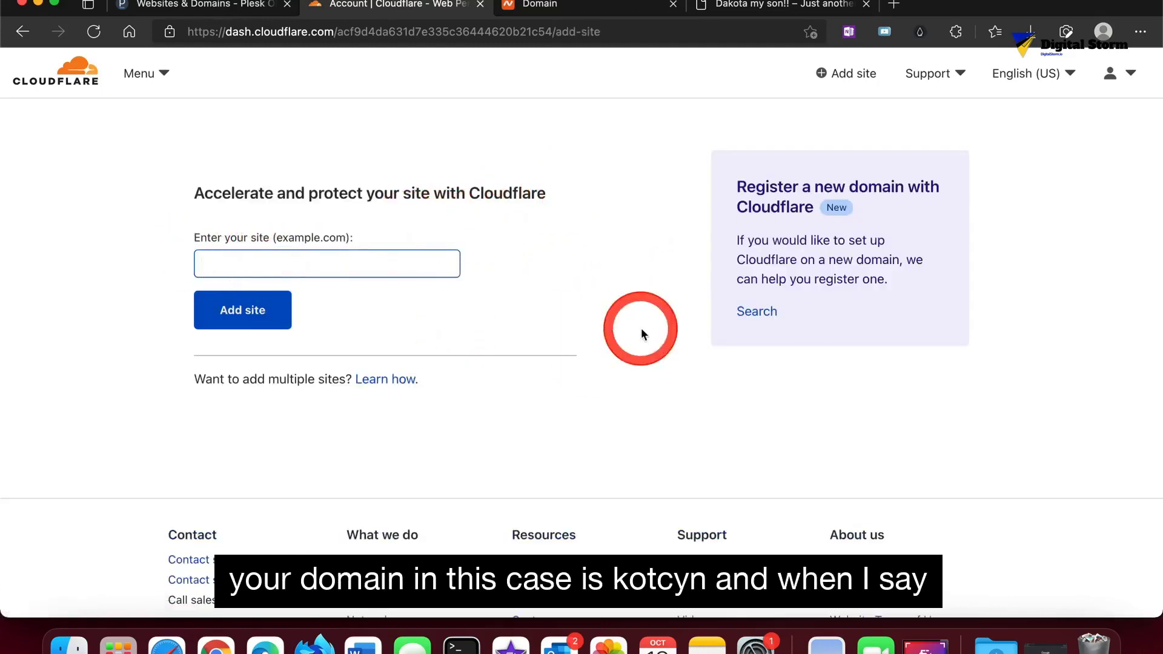
{"action": "type", "text": "kotcyn"}
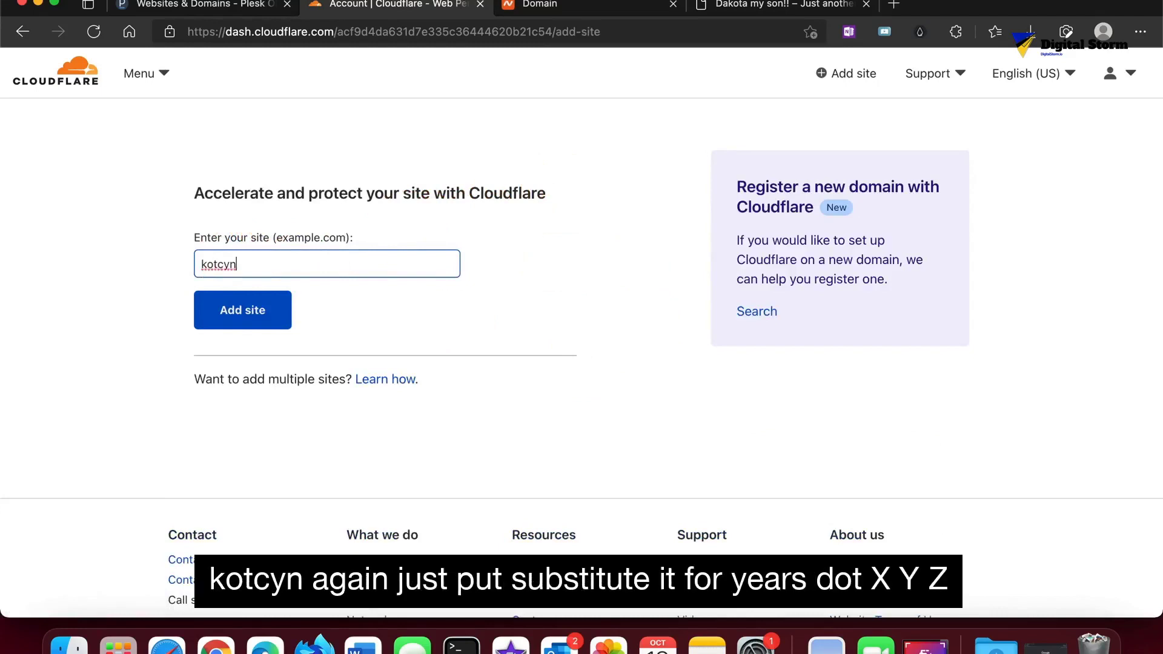
{"action": "type", "text": ".xyz"}
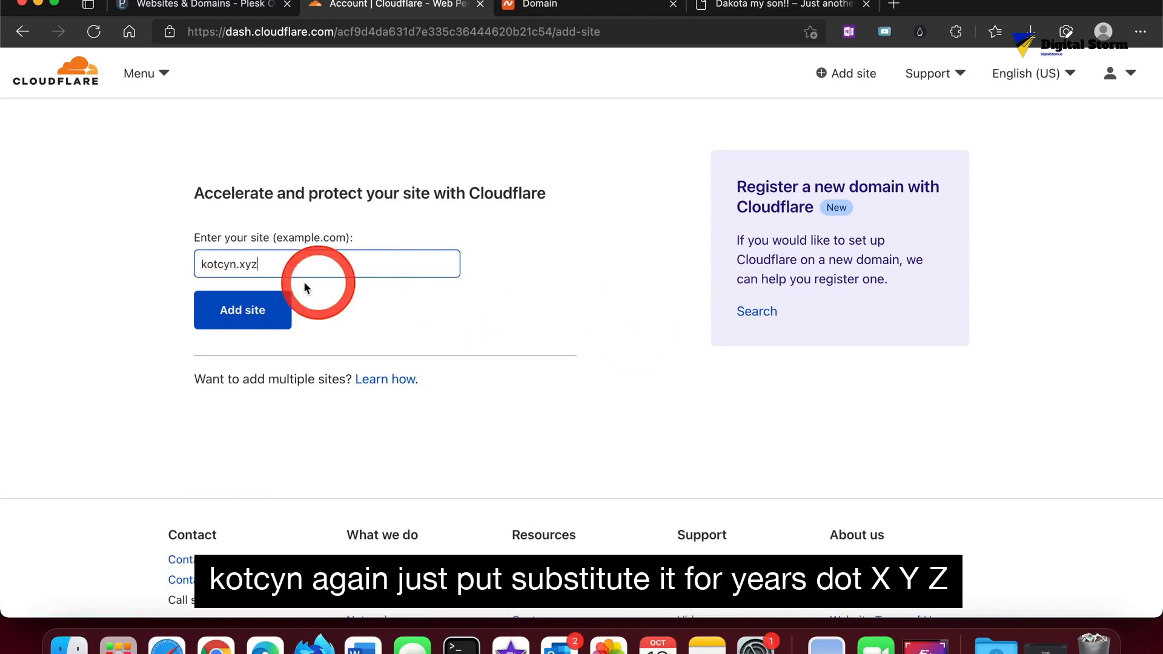
{"action": "left_click", "coordinate": [247, 305]}
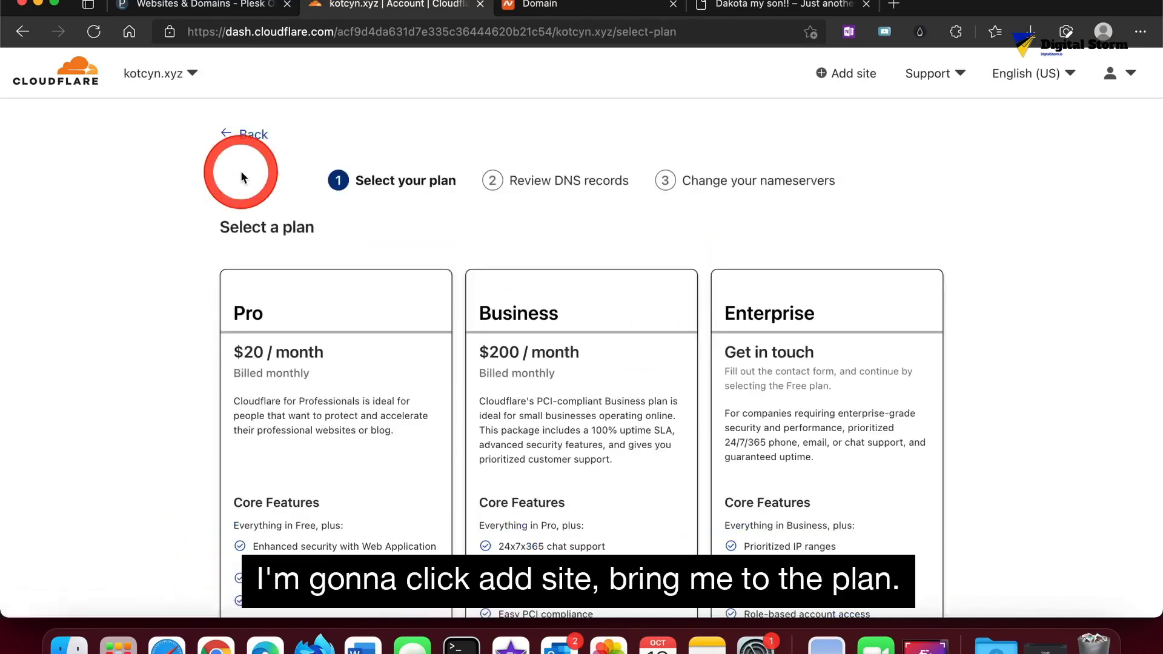
Step: Choose the Free $0 plan for kotcyn.xyz and run the DNS quick scan
{"action": "scroll", "coordinate": [301, 341], "scroll_direction": "down", "scroll_amount": 1}
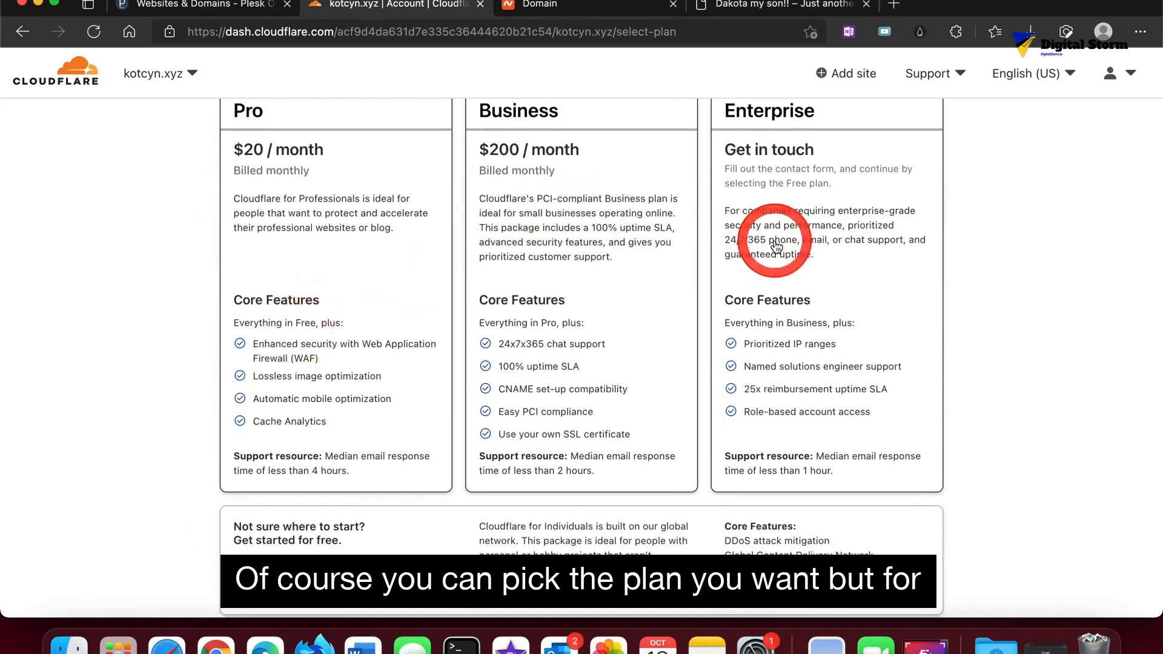
{"action": "scroll", "coordinate": [775, 245], "scroll_direction": "down", "scroll_amount": 5}
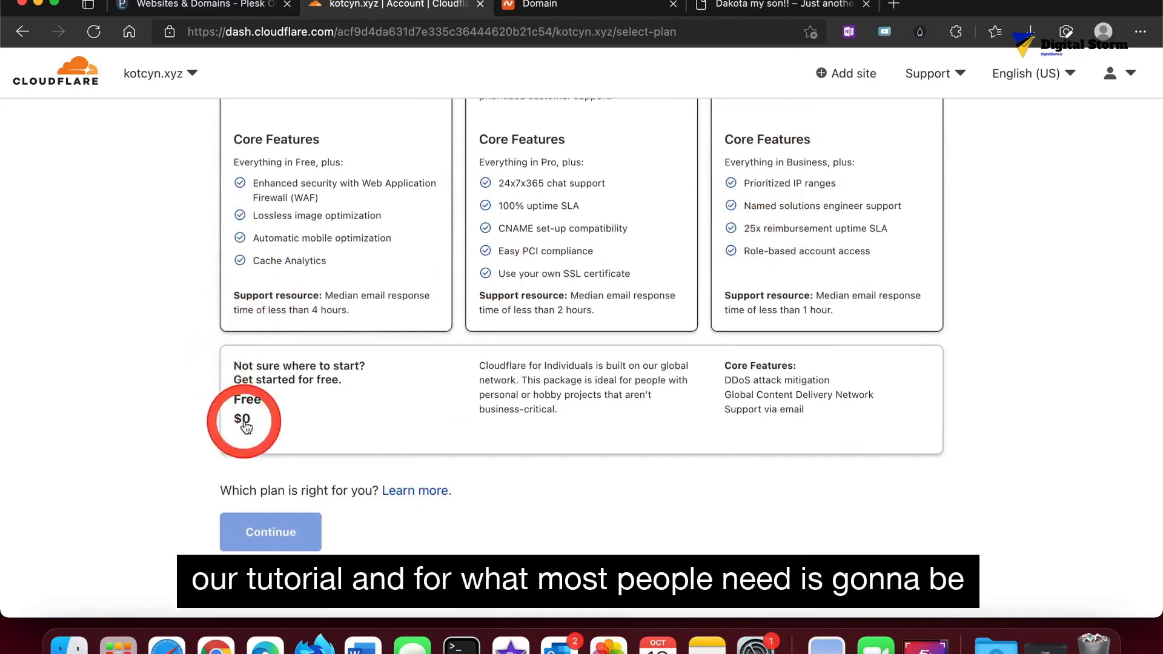
{"action": "left_click", "coordinate": [304, 441]}
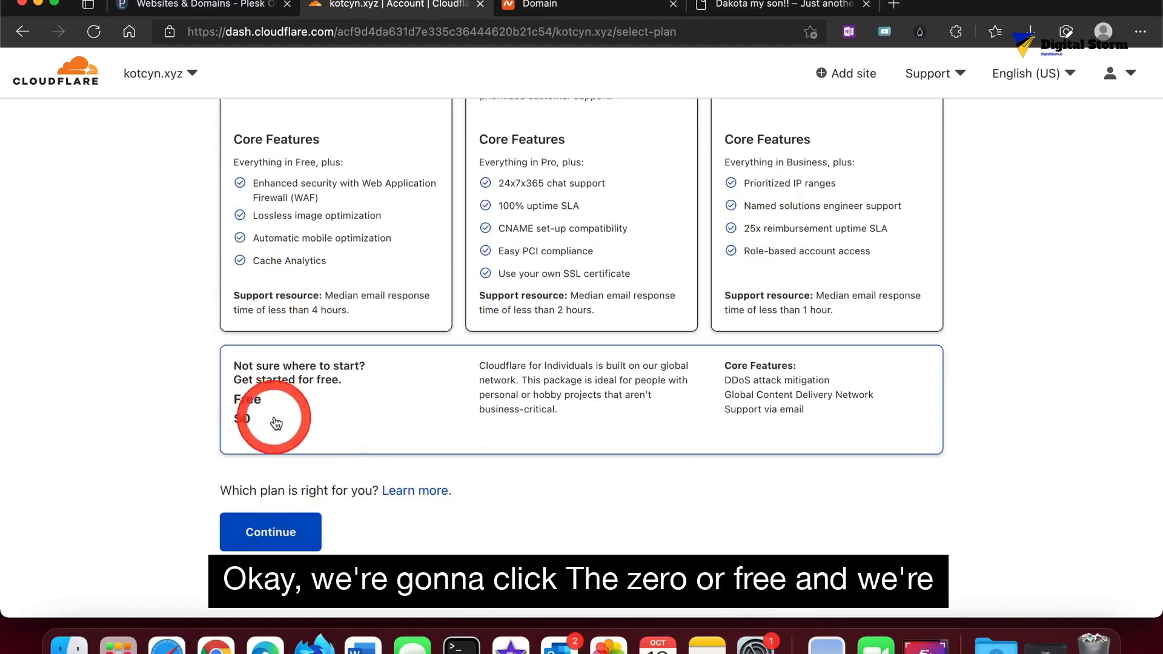
{"action": "left_click", "coordinate": [261, 545]}
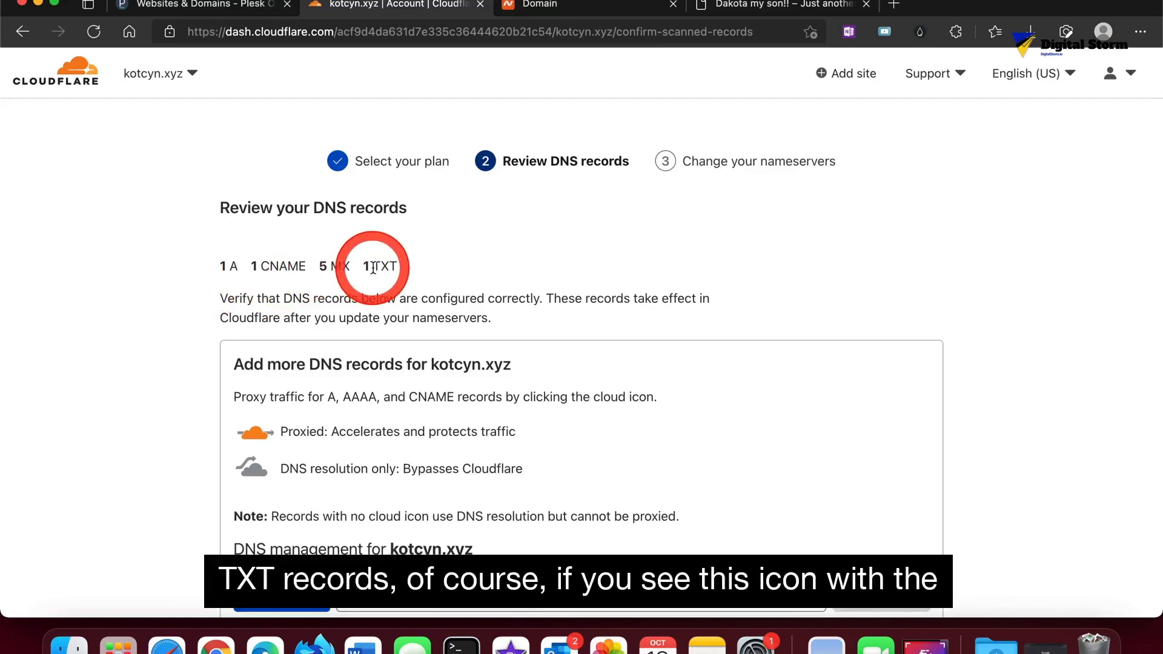
Step: Keep the scanned A and CNAME records proxied and continue to the nameserver step
{"action": "scroll", "coordinate": [373, 267], "scroll_direction": "down", "scroll_amount": 3}
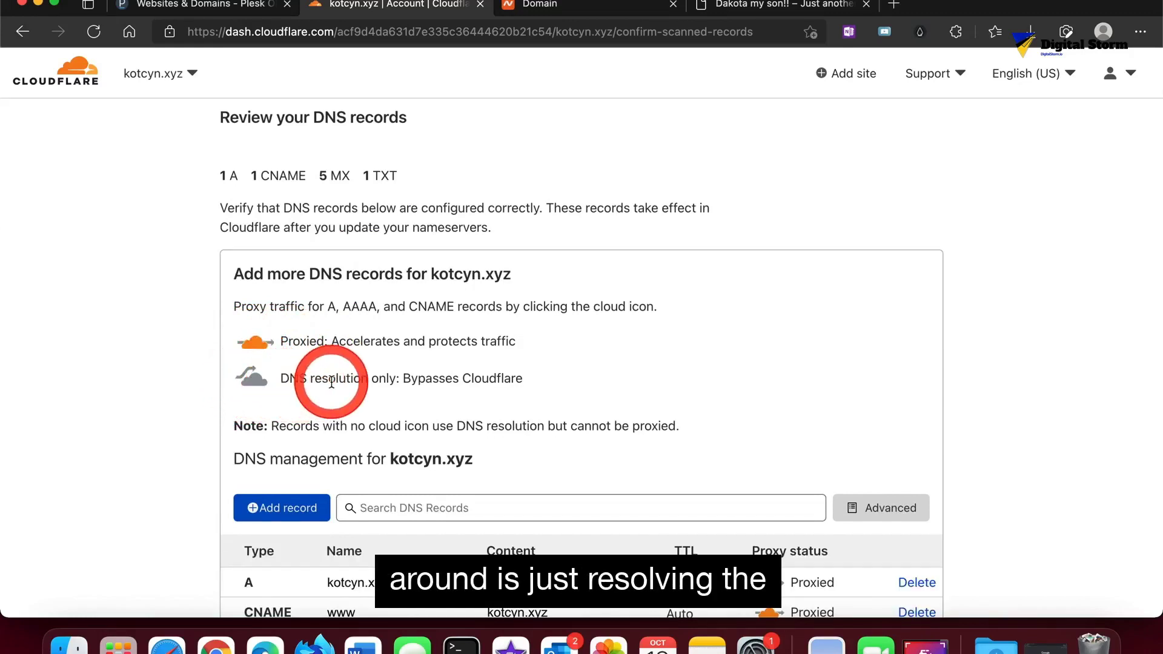
{"action": "scroll", "coordinate": [372, 377], "scroll_direction": "down", "scroll_amount": 1}
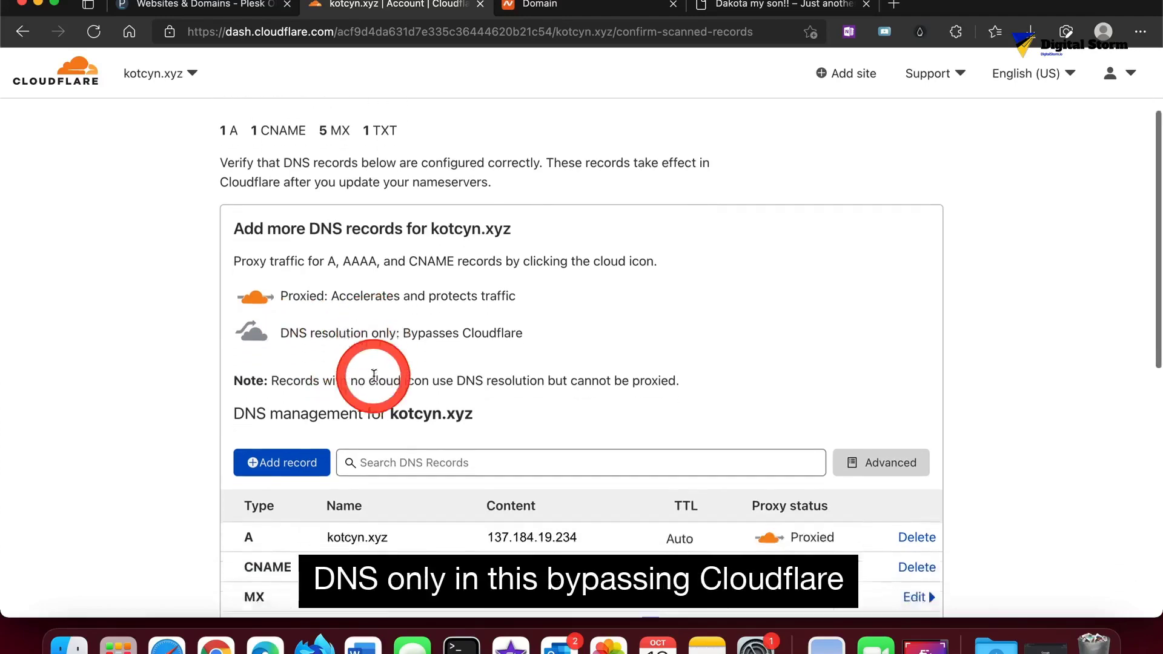
{"action": "scroll", "coordinate": [379, 423], "scroll_direction": "down", "scroll_amount": 5}
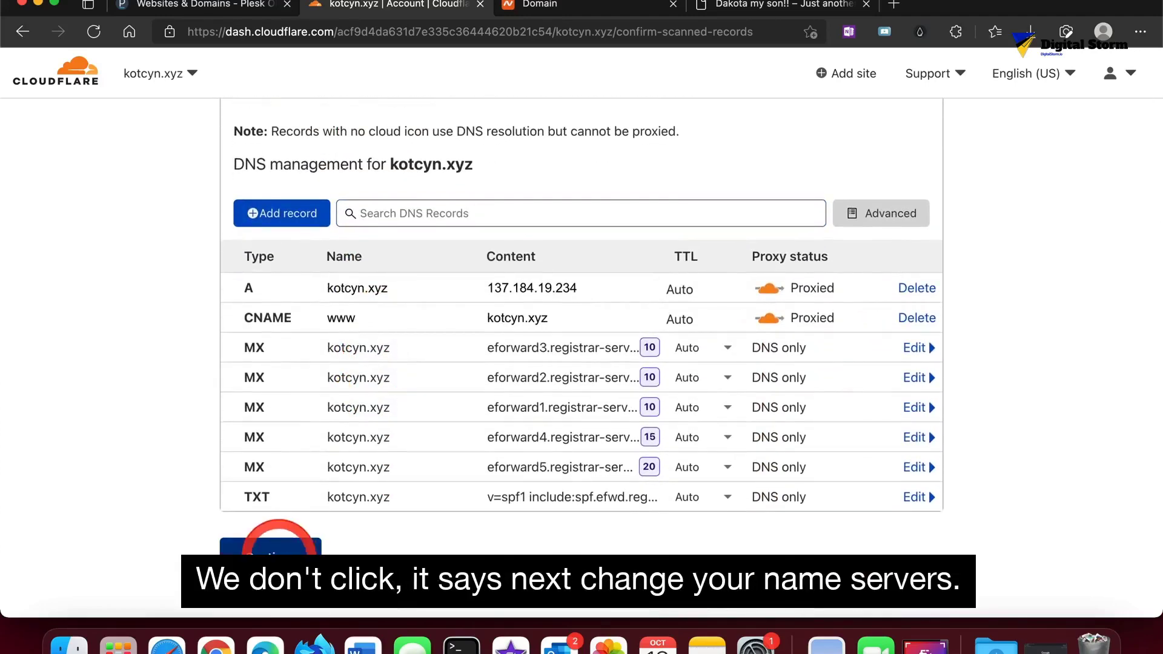
{"action": "left_click", "coordinate": [279, 548]}
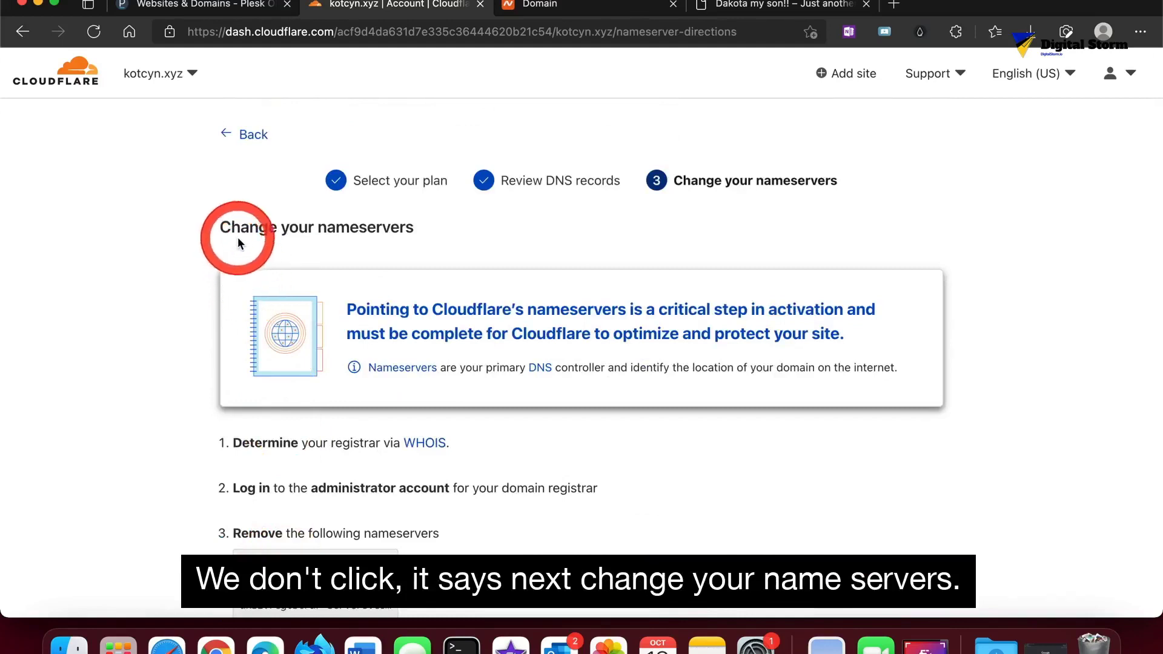
Step: Check the domain's registrar via WHOIS, then review Cloudflare's nameservers to remove and add
{"action": "scroll", "coordinate": [288, 230], "scroll_direction": "down", "scroll_amount": 3}
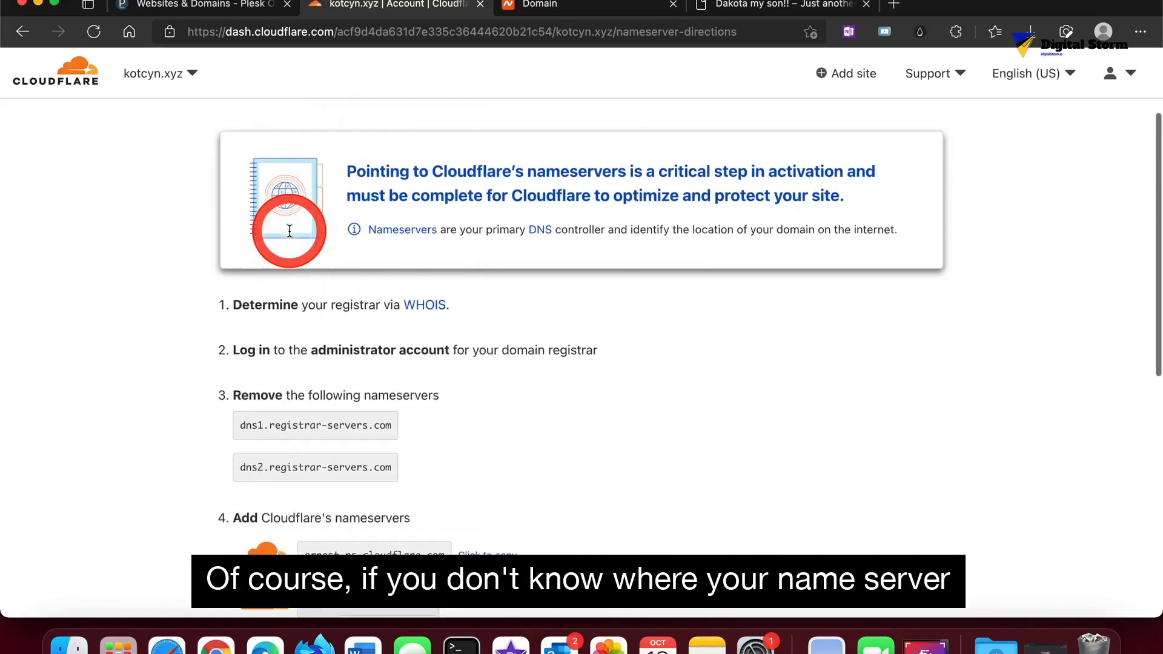
{"action": "left_click", "coordinate": [436, 309]}
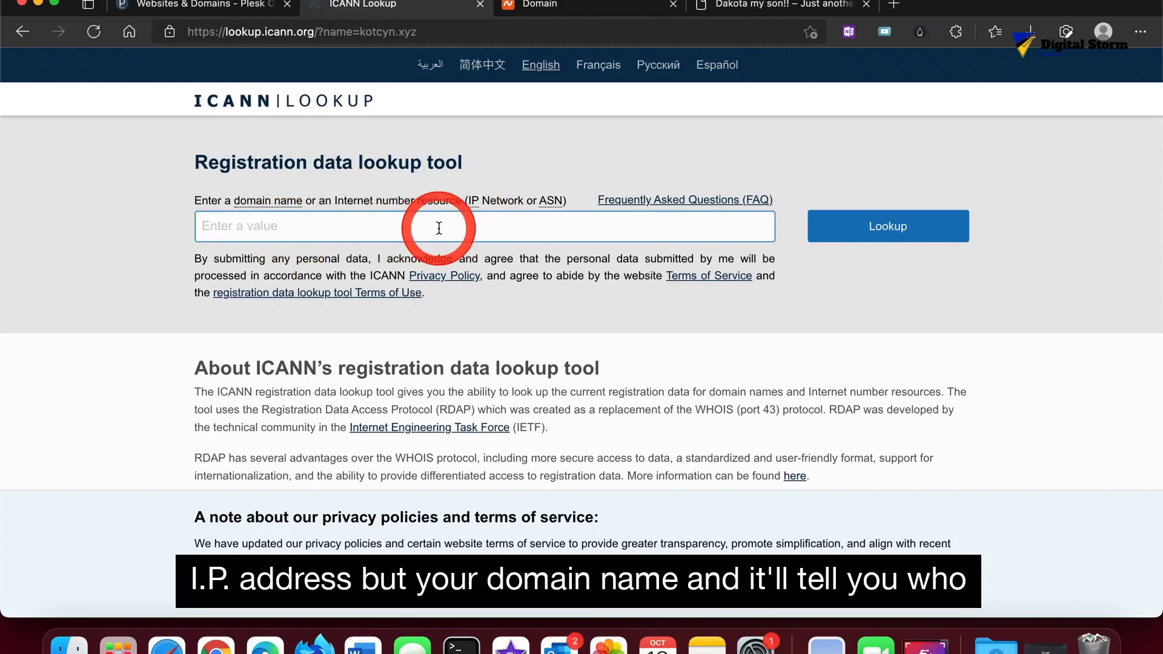
{"action": "left_click", "coordinate": [24, 34]}
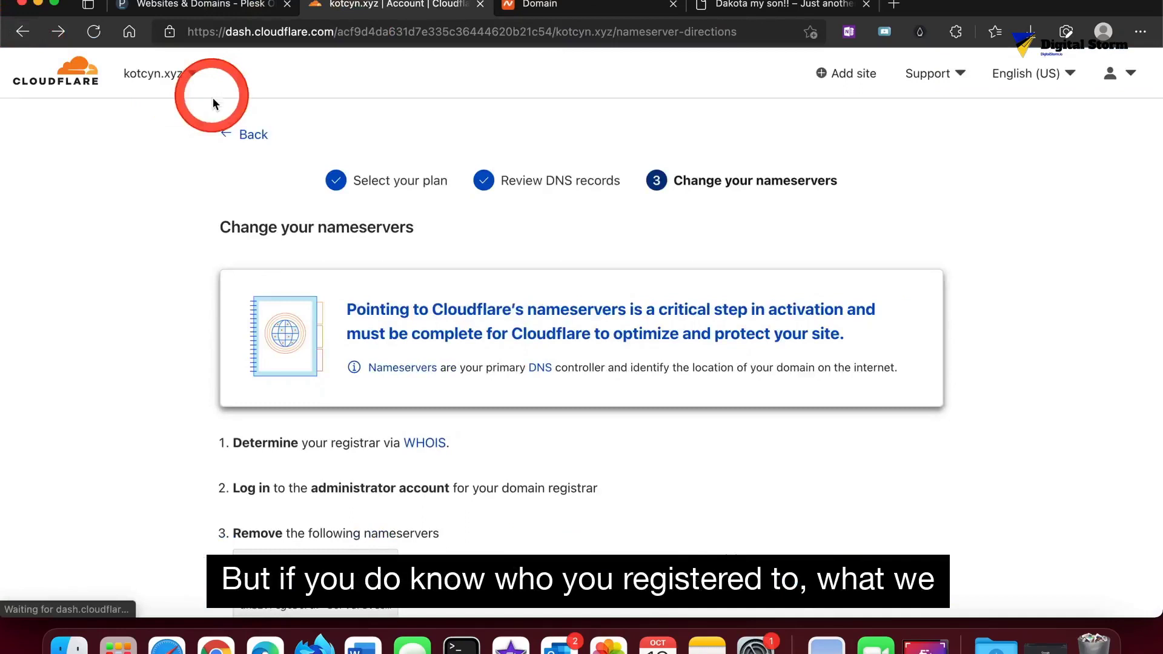
{"action": "scroll", "coordinate": [183, 328], "scroll_direction": "down", "scroll_amount": 5}
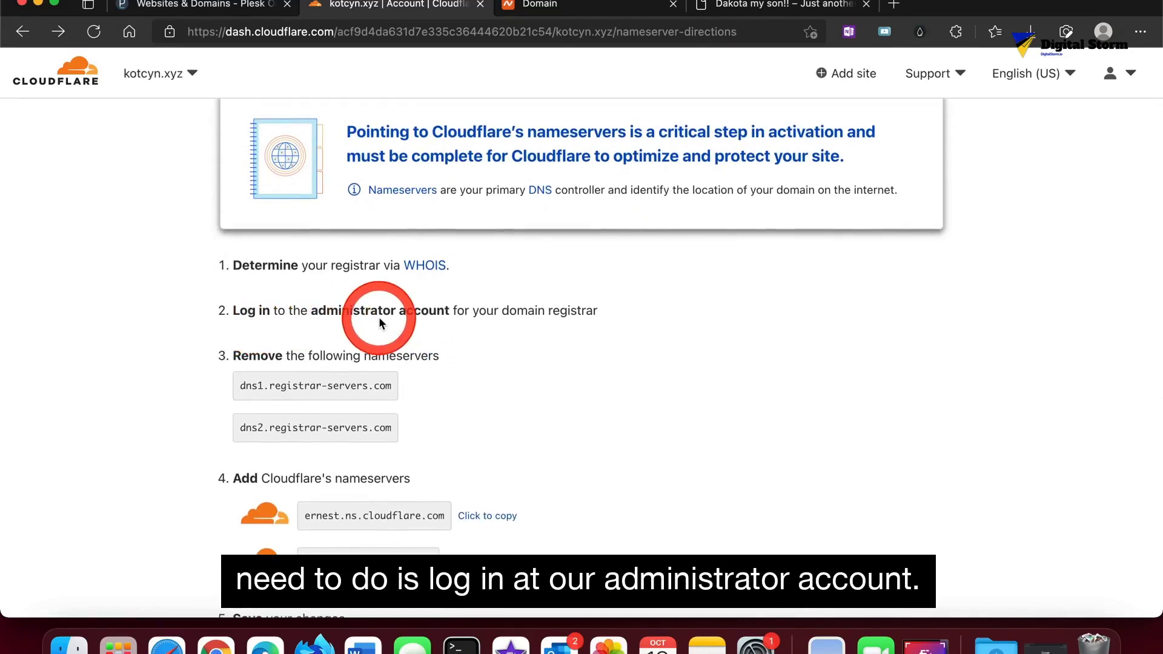
{"action": "key", "text": "ctrl+Tab"}
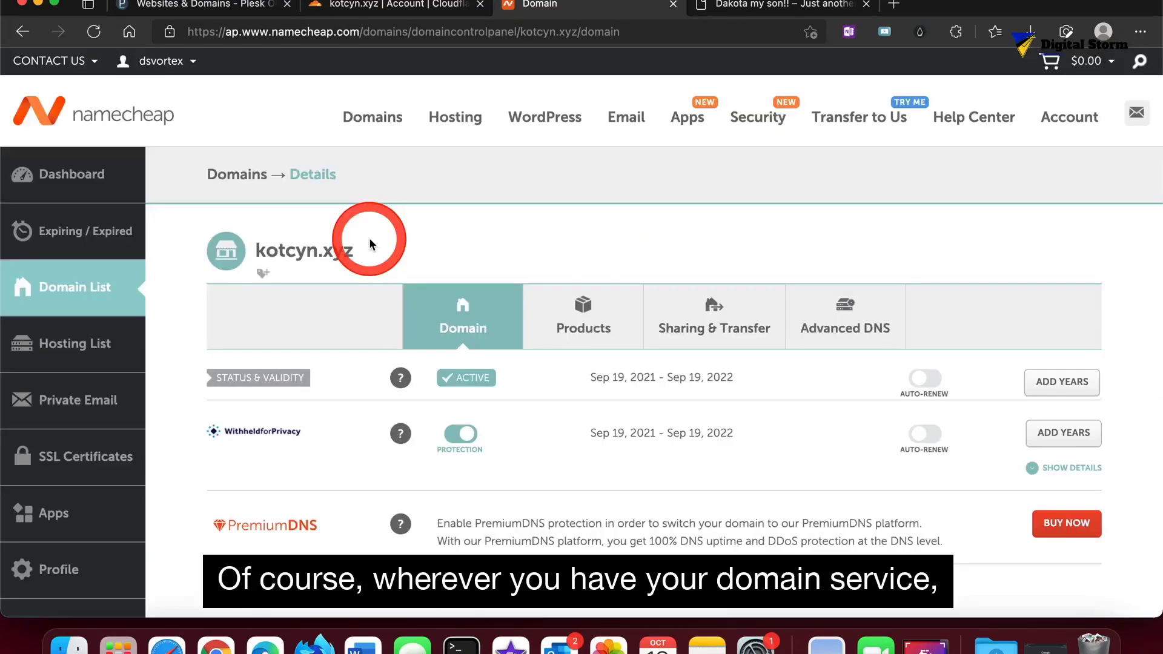
{"action": "left_click", "coordinate": [413, 7]}
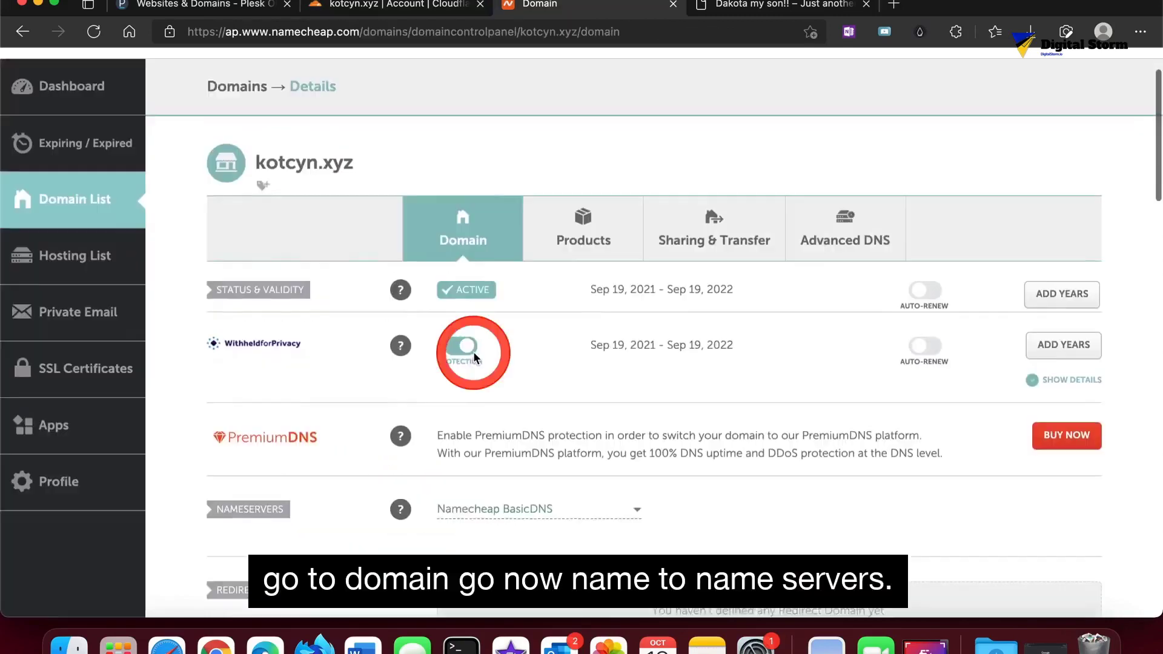
{"action": "scroll", "coordinate": [467, 423], "scroll_direction": "down", "scroll_amount": 1}
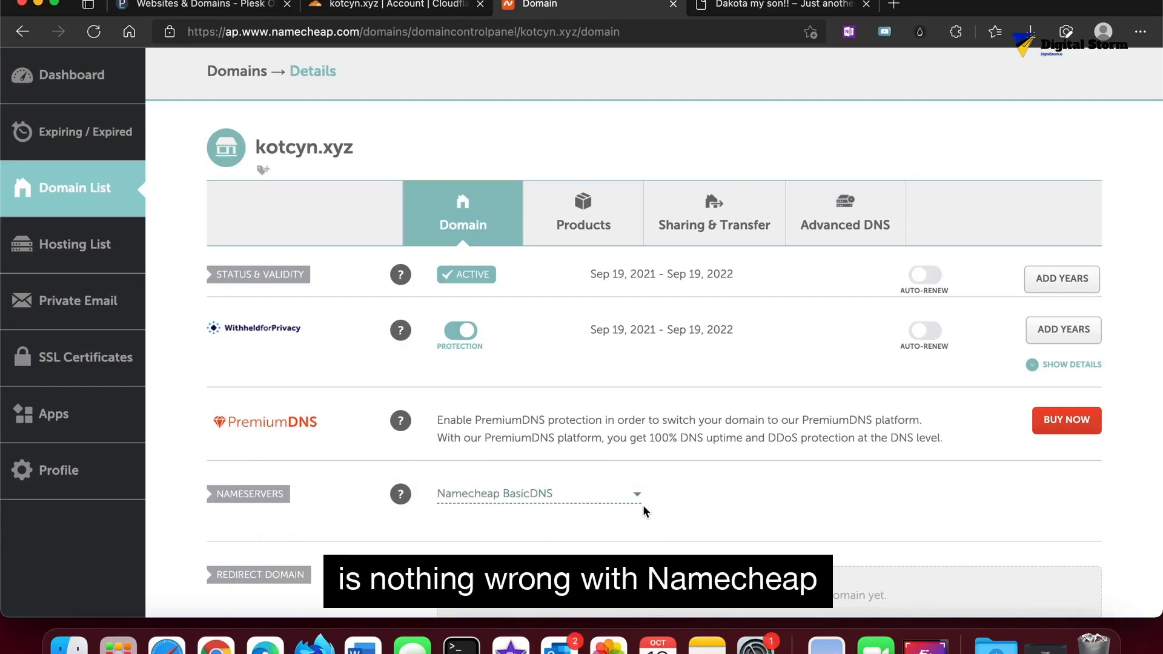
{"action": "scroll", "coordinate": [643, 507], "scroll_direction": "down", "scroll_amount": 5}
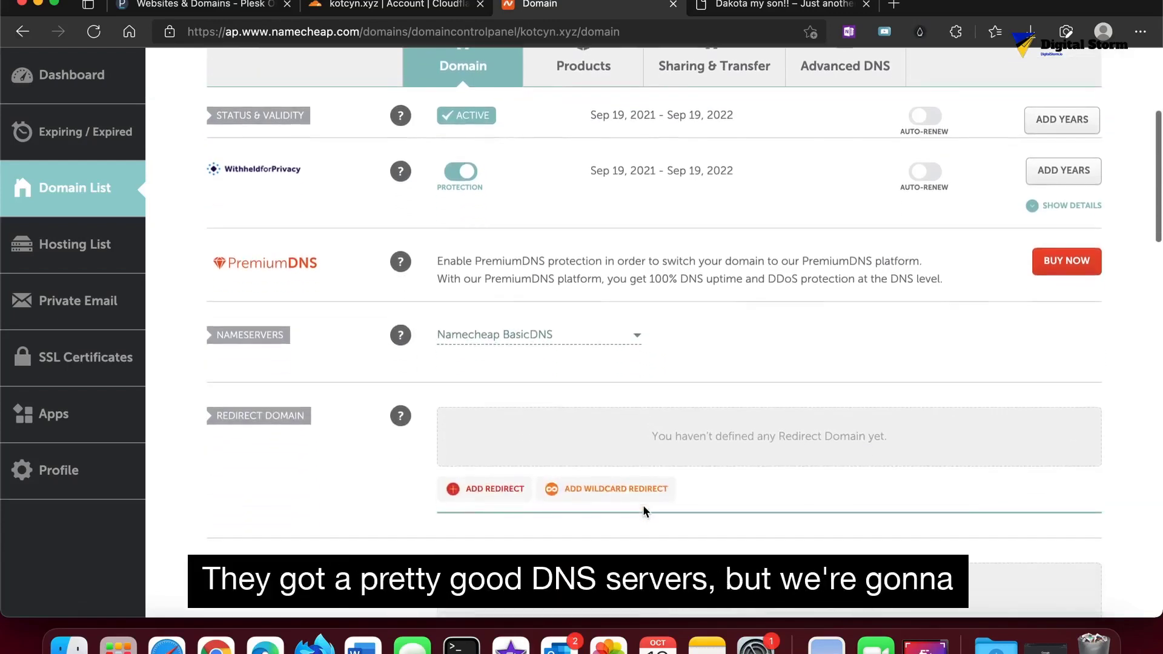
Step: Switch kotcyn.xyz to Custom DNS and paste ernest.ns.cloudflare.com as Nameserver 1
{"action": "left_click", "coordinate": [640, 337]}
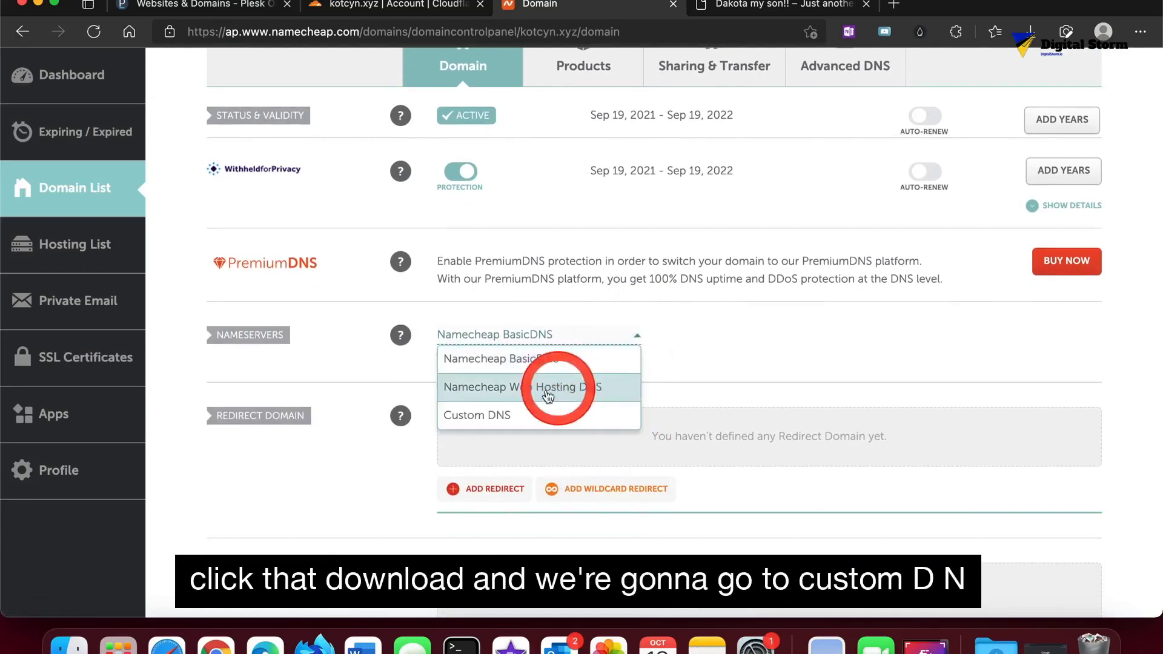
{"action": "left_click", "coordinate": [506, 424]}
{"action": "left_click", "coordinate": [474, 378]}
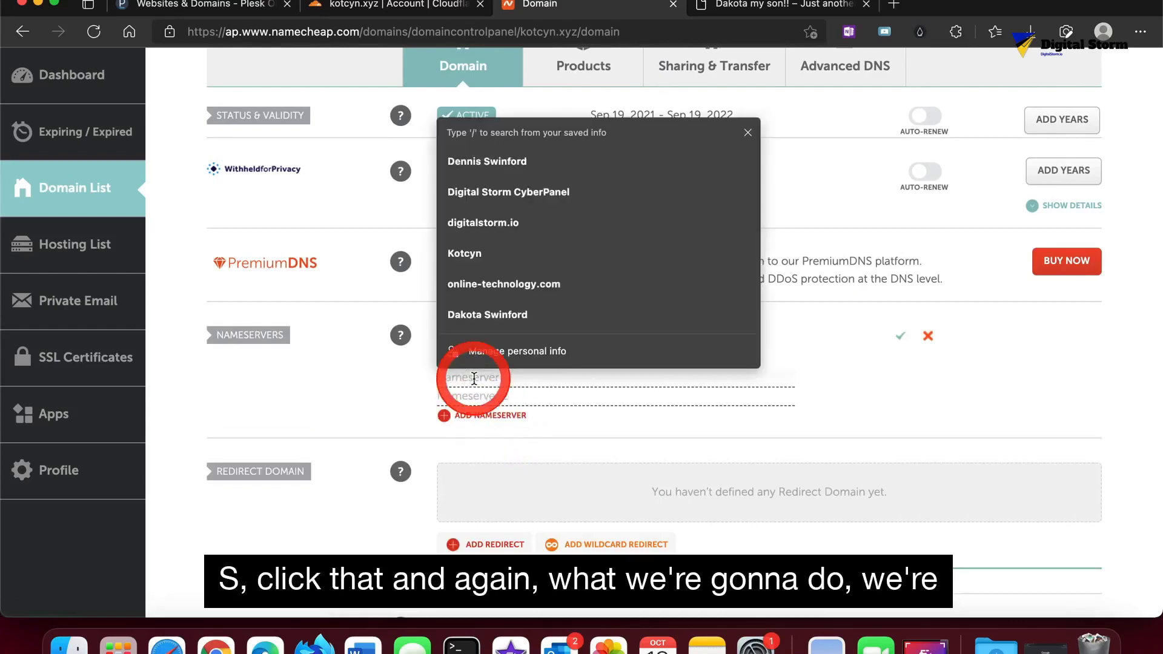
{"action": "left_click", "coordinate": [424, 6]}
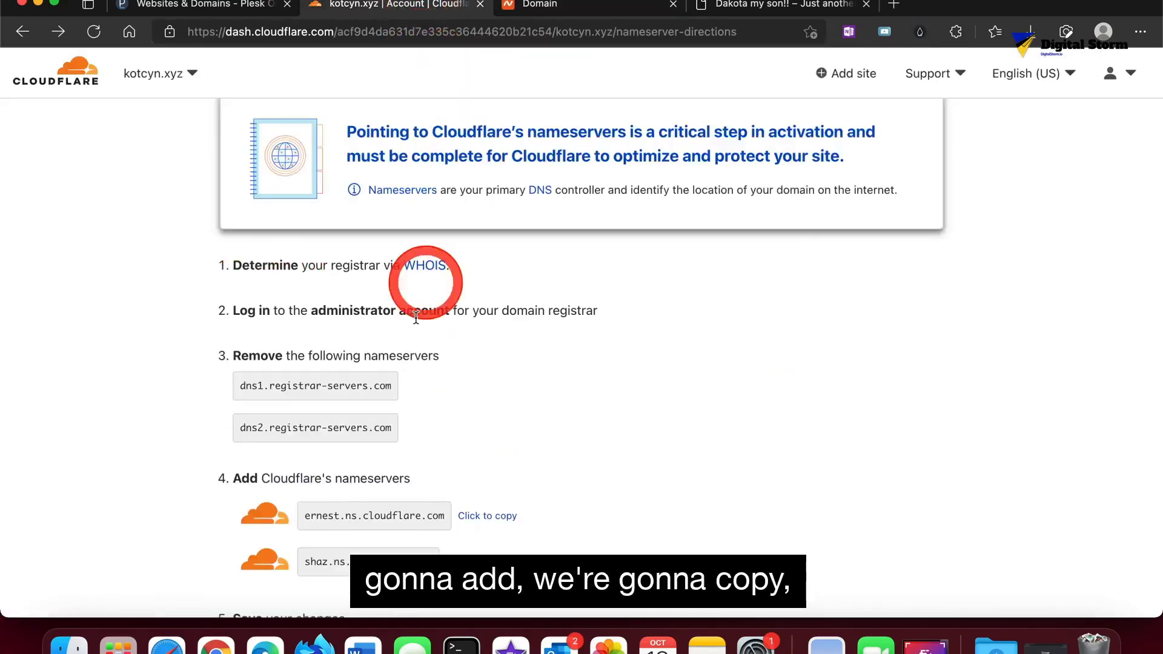
{"action": "left_click", "coordinate": [478, 520]}
{"action": "left_click", "coordinate": [542, 7]}
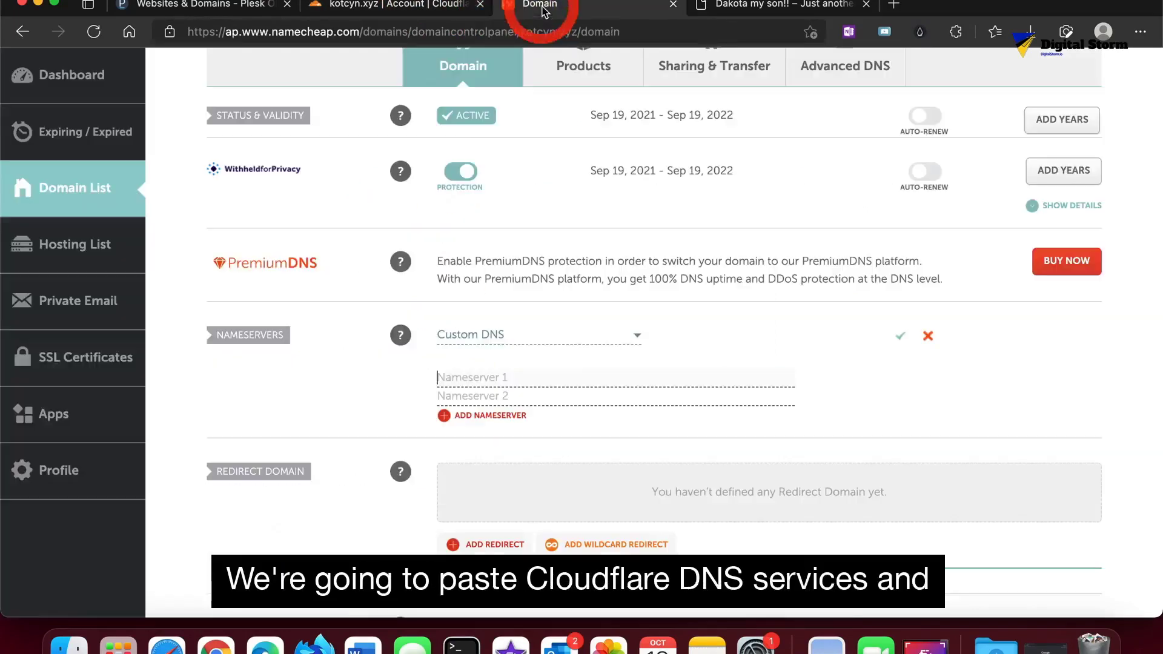
{"action": "right_click", "coordinate": [525, 381]}
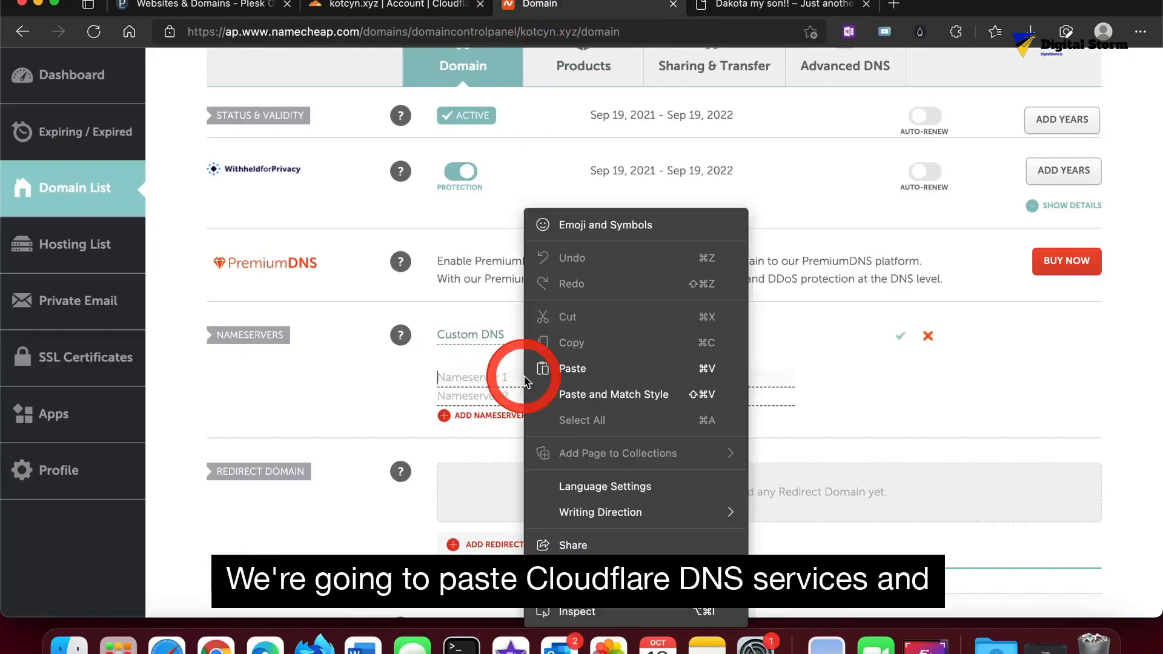
{"action": "left_click", "coordinate": [562, 369]}
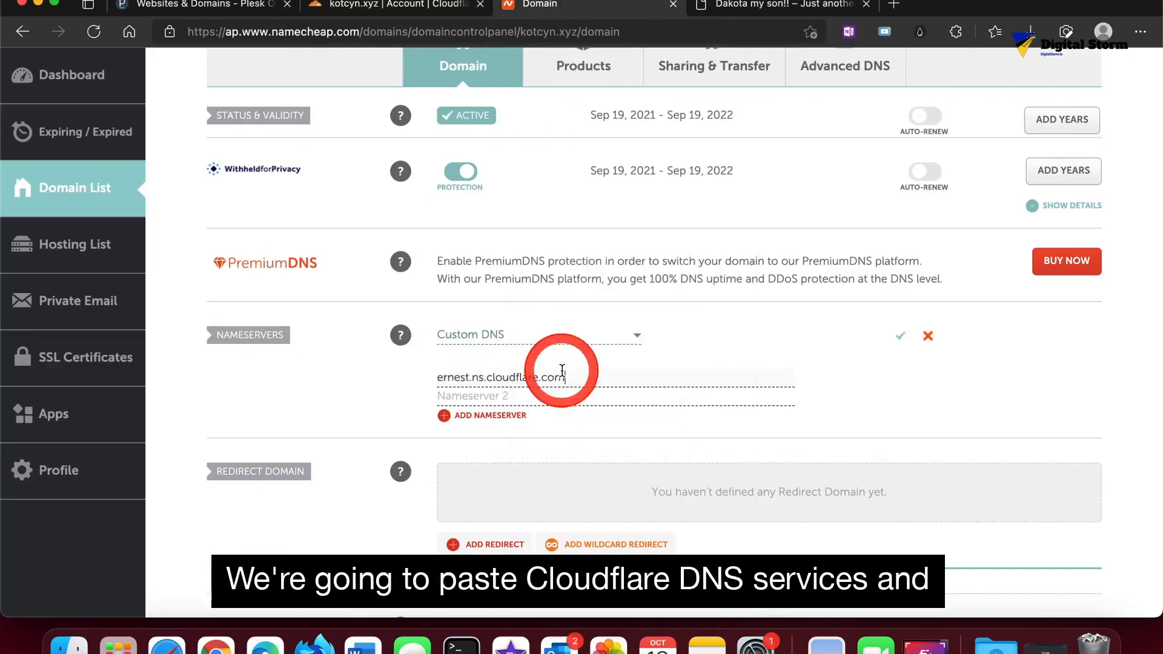
Step: Copy shaz.ns.cloudflare.com from Cloudflare and paste it as Nameserver 2
{"action": "left_click", "coordinate": [531, 398]}
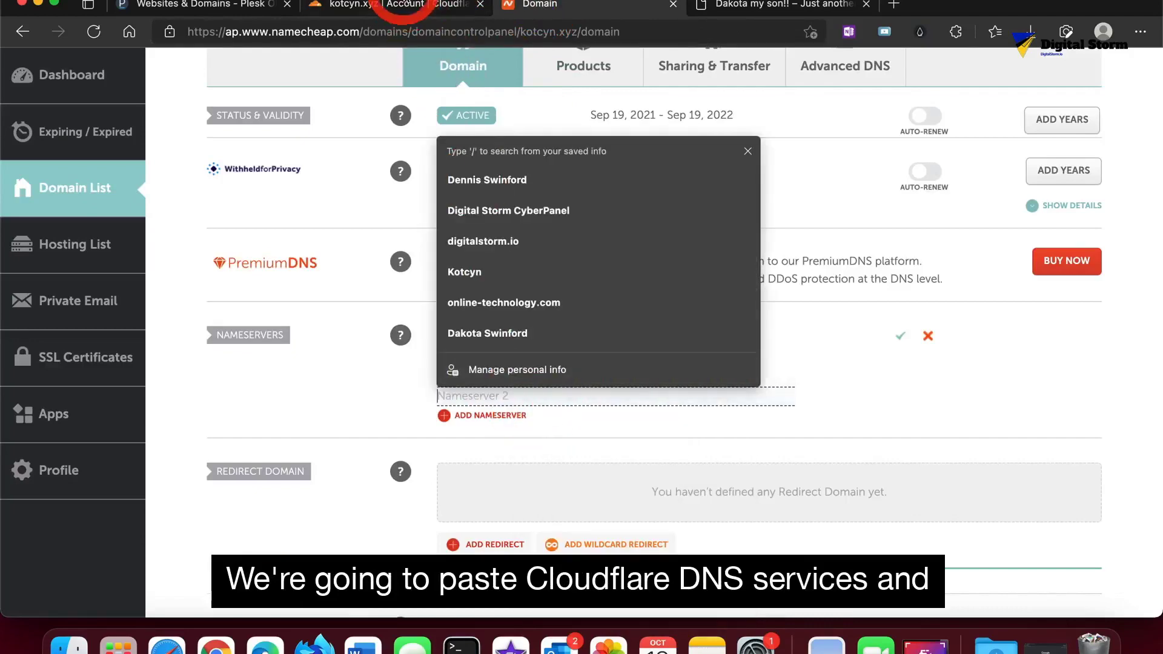
{"action": "left_click", "coordinate": [405, 5]}
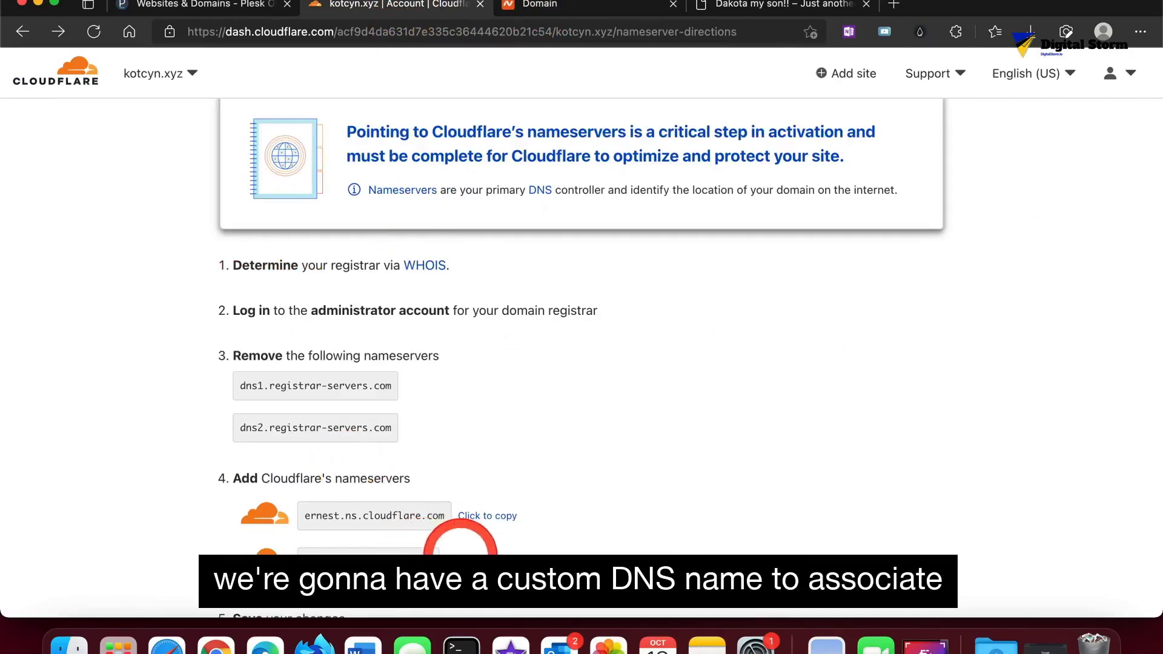
{"action": "scroll", "coordinate": [460, 533], "scroll_direction": "down", "scroll_amount": 2}
{"action": "left_click", "coordinate": [485, 447]}
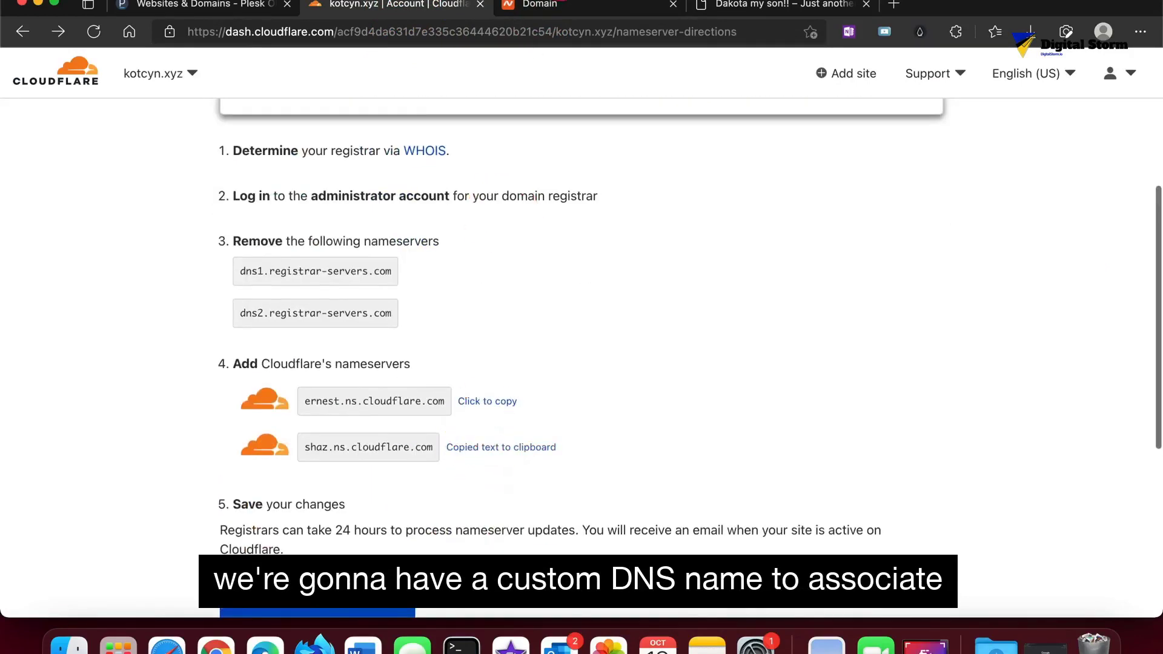
{"action": "left_click", "coordinate": [580, 8]}
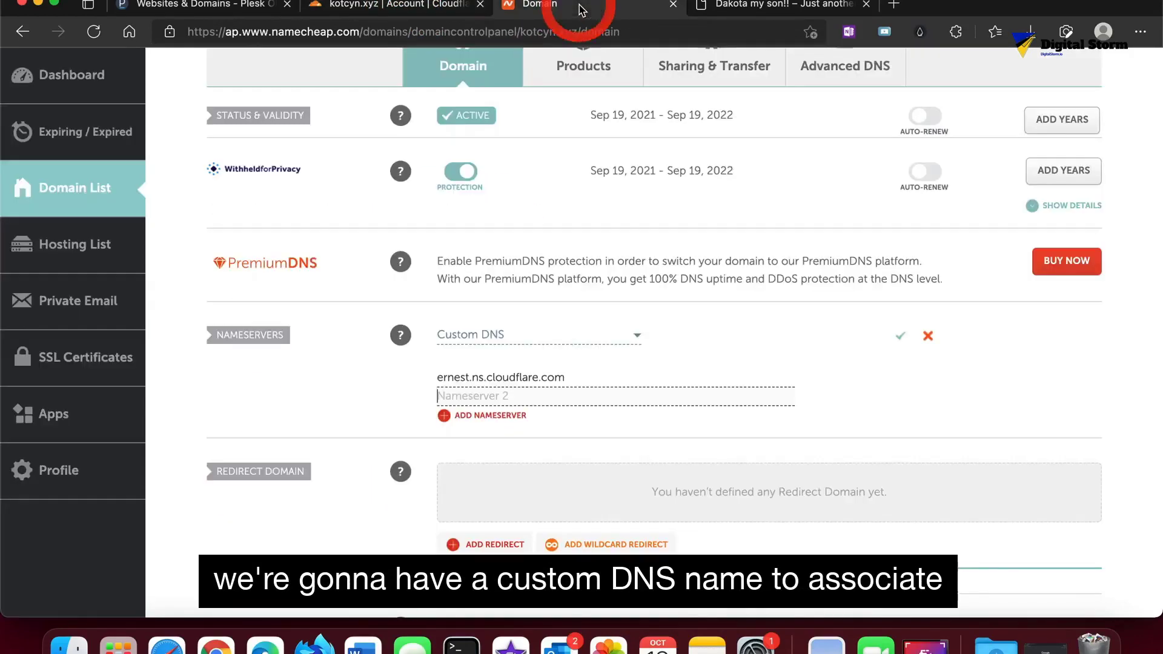
{"action": "right_click", "coordinate": [519, 402]}
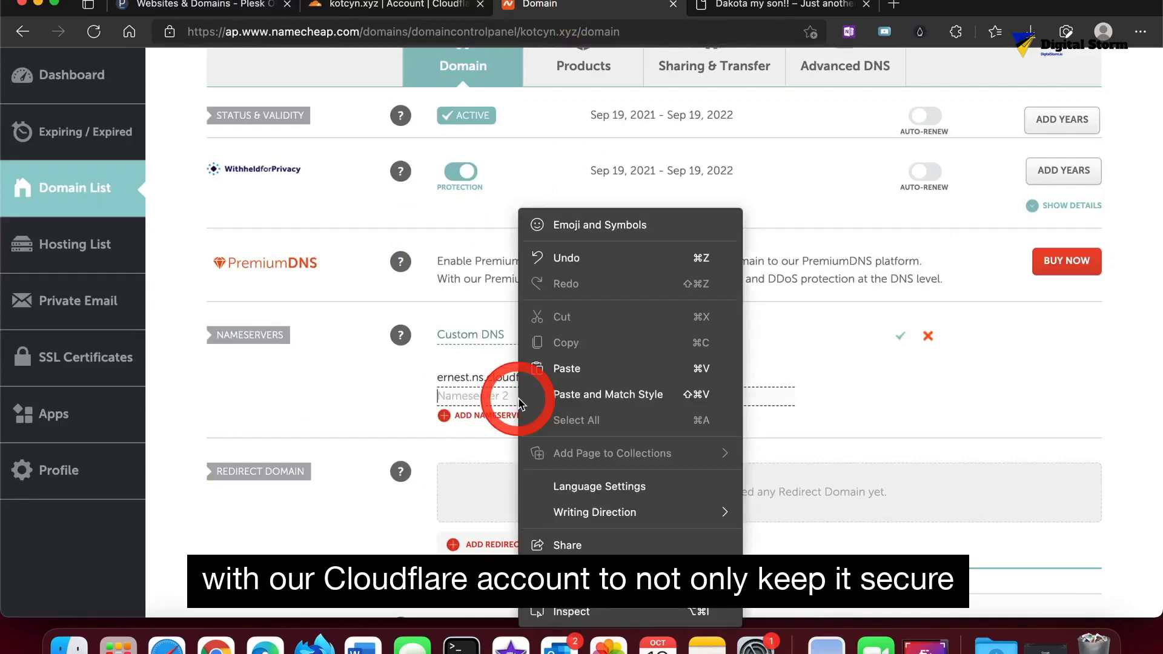
{"action": "left_click", "coordinate": [564, 369]}
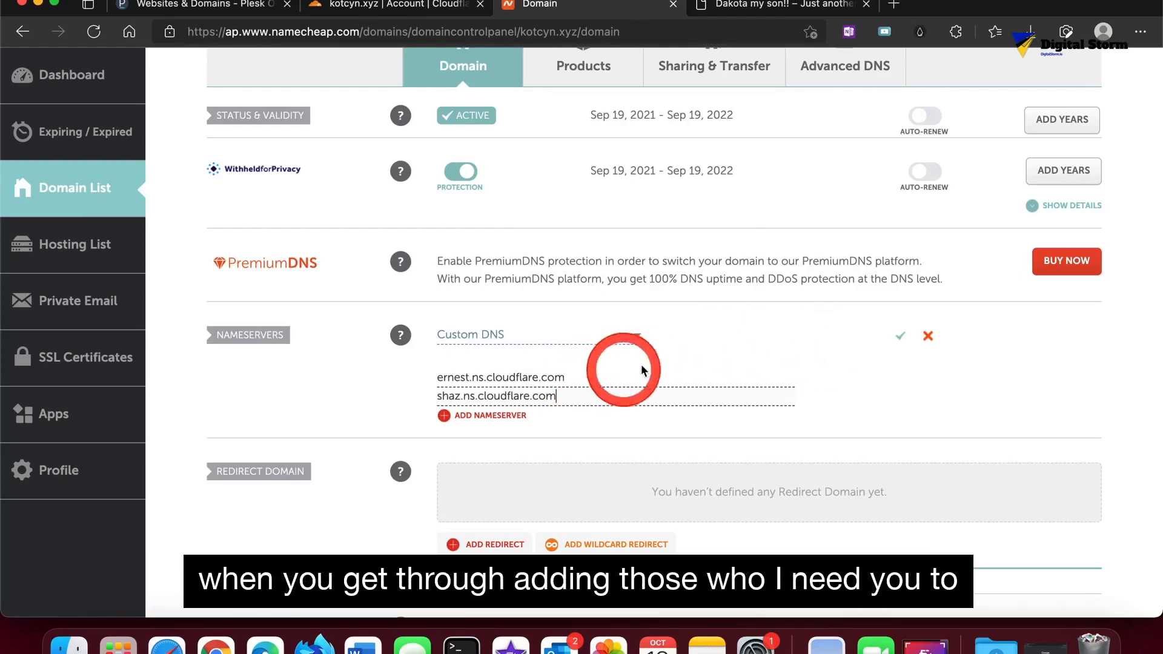
Step: Save the Cloudflare custom nameservers and dismiss the DNS update notice
{"action": "left_click", "coordinate": [901, 338]}
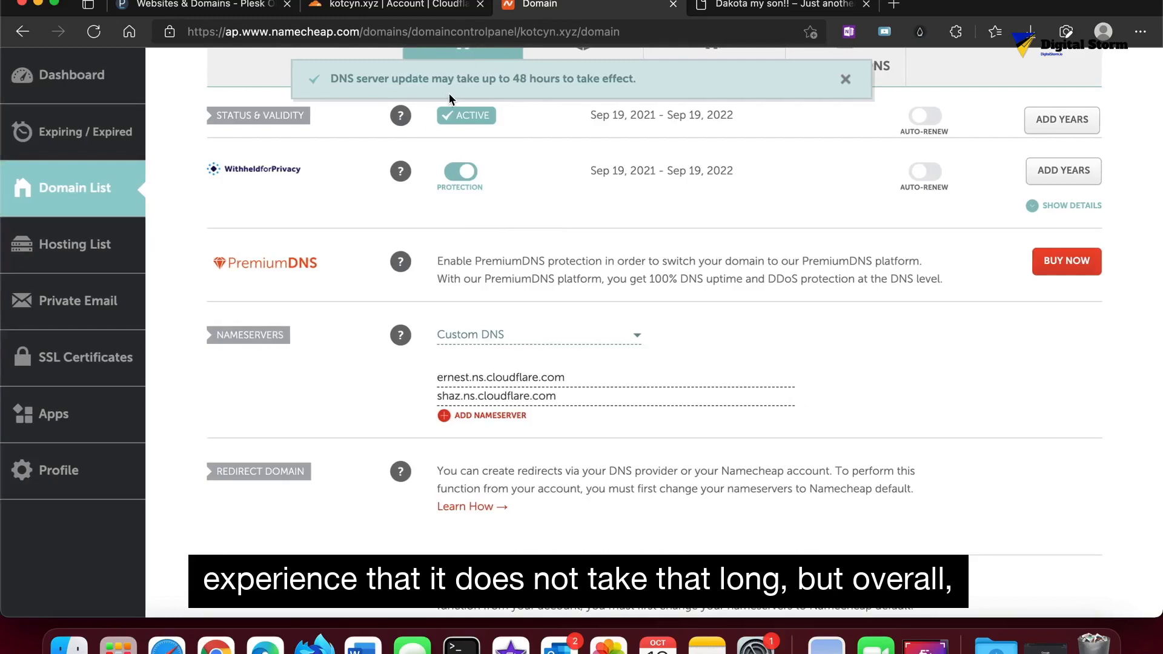
{"action": "left_click", "coordinate": [844, 81]}
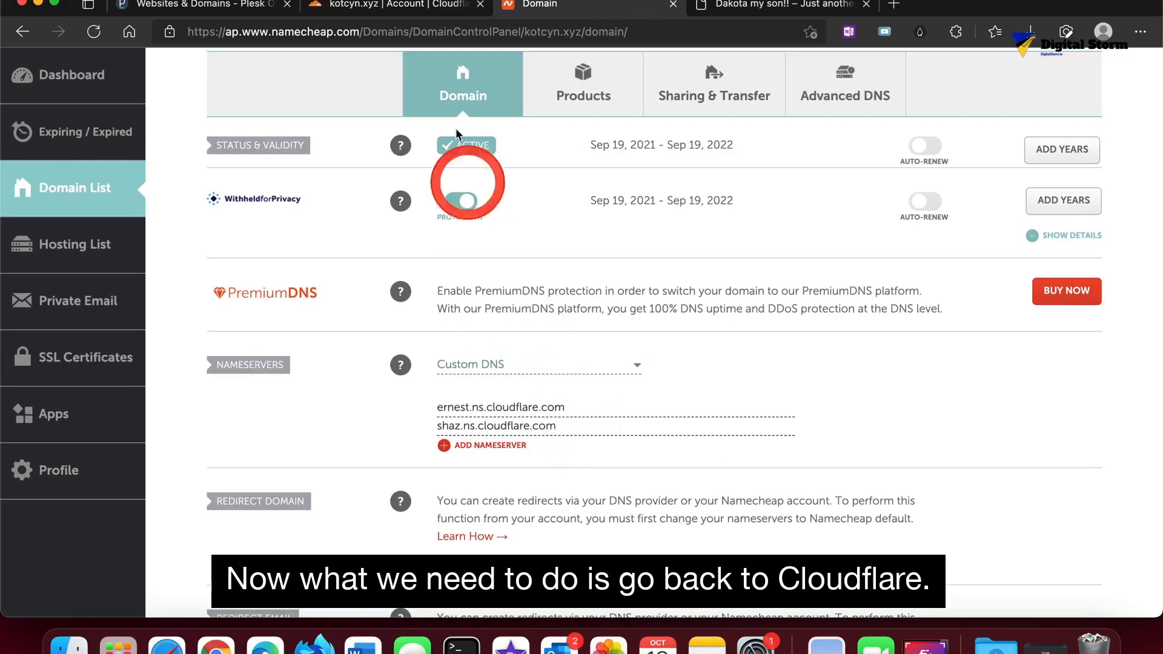
{"action": "left_click", "coordinate": [390, 9]}
Step: Back in Cloudflare, confirm the kotcyn.xyz nameservers were updated to reach the Quick Start Guide
{"action": "left_click", "coordinate": [391, 9]}
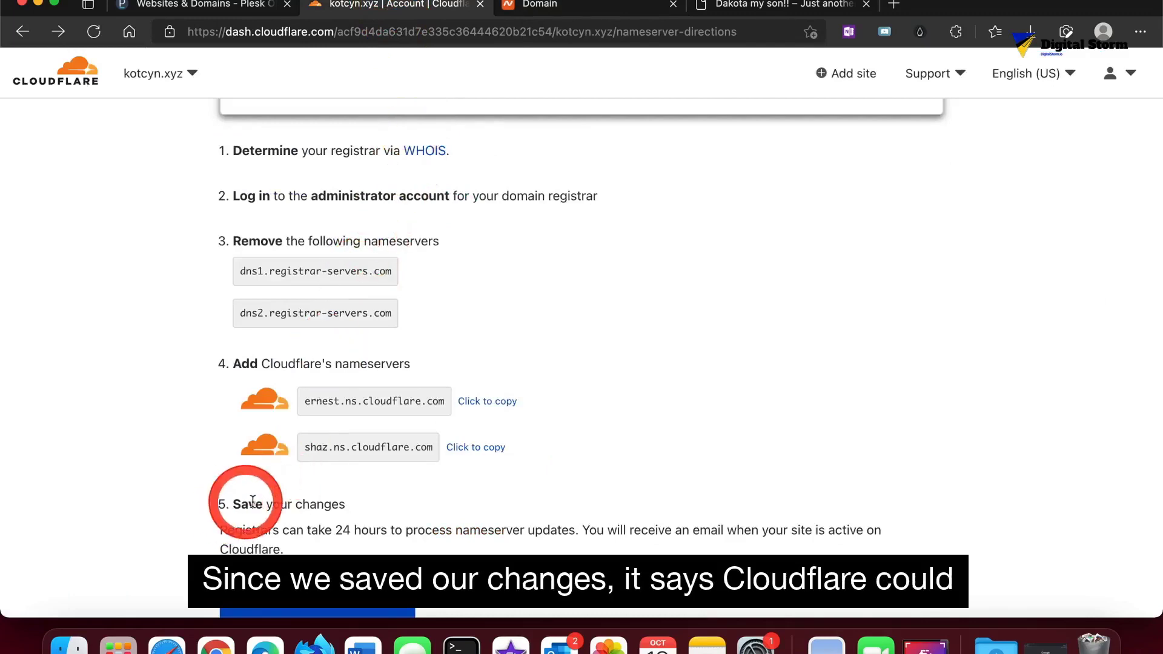
{"action": "scroll", "coordinate": [300, 503], "scroll_direction": "down", "scroll_amount": 2}
{"action": "scroll", "coordinate": [304, 505], "scroll_direction": "down", "scroll_amount": 1}
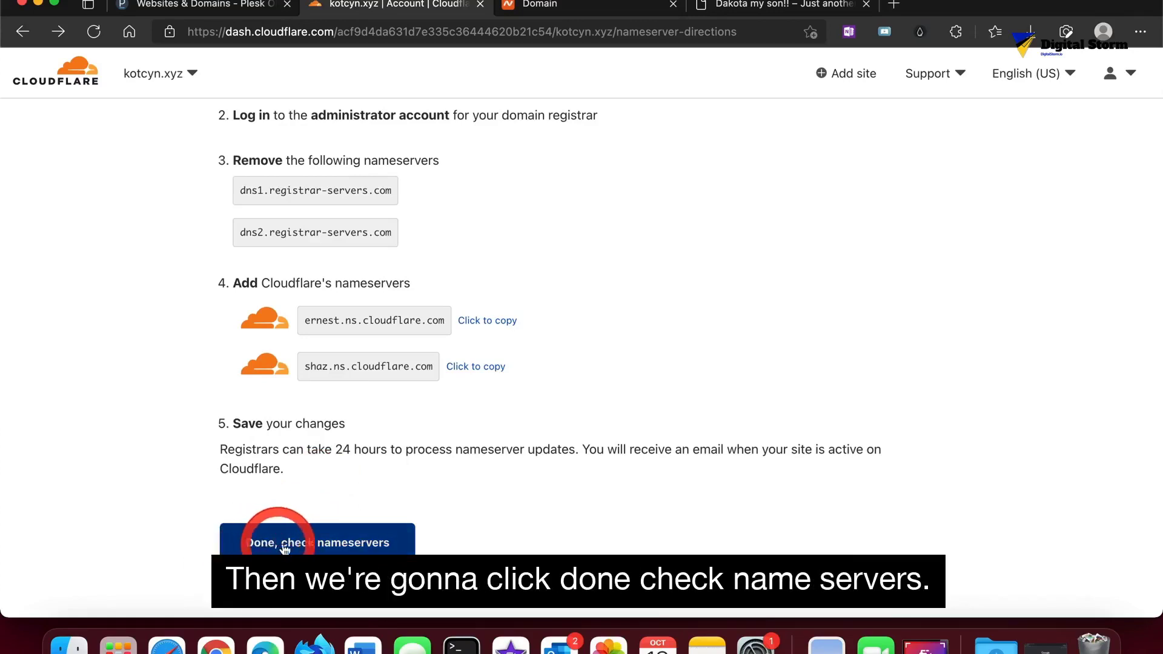
{"action": "left_click", "coordinate": [314, 546]}
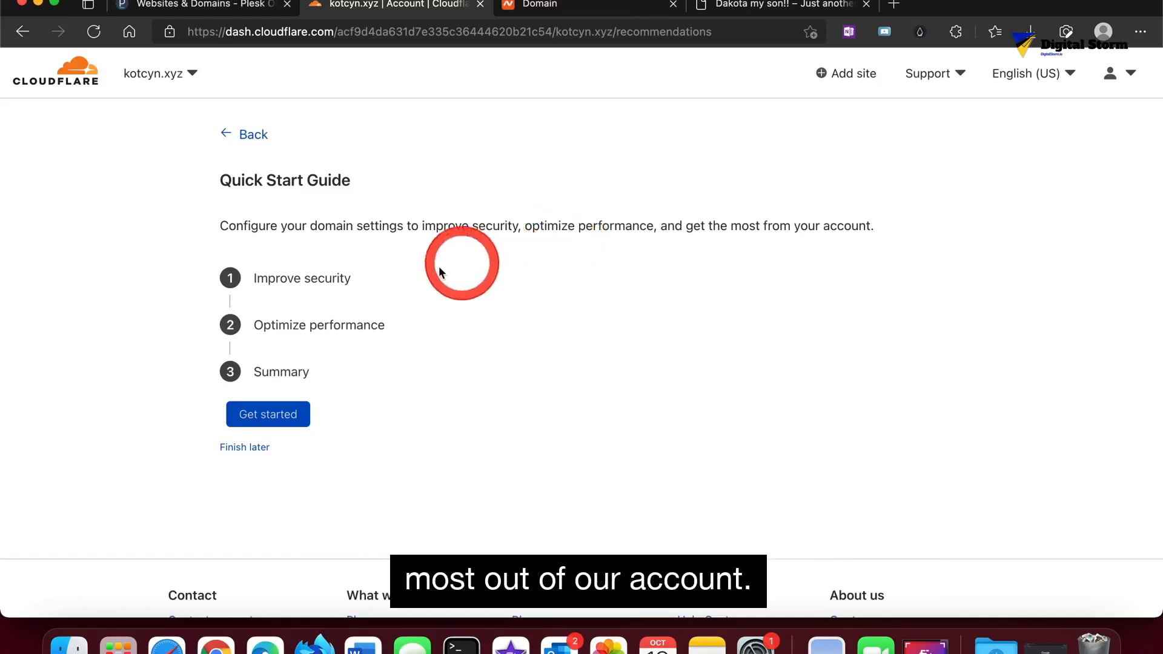
Step: Start the Quick Start Guide and save Automatic HTTPS Rewrites and Always Use HTTPS as on
{"action": "left_click", "coordinate": [279, 416]}
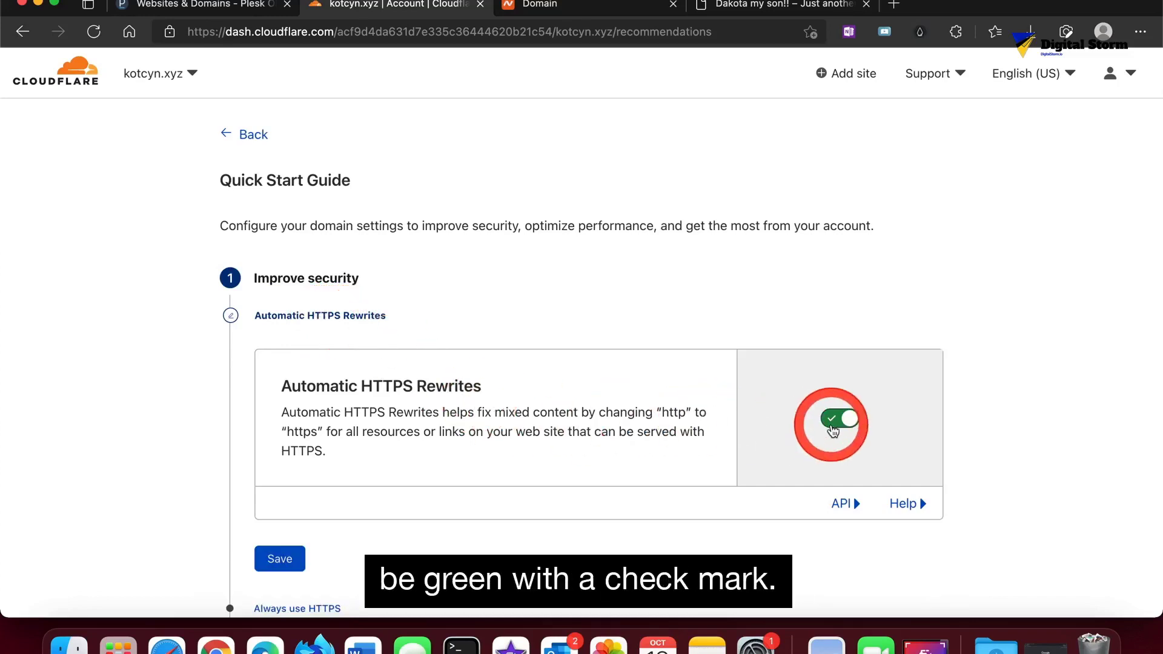
{"action": "scroll", "coordinate": [833, 430], "scroll_direction": "down", "scroll_amount": 3}
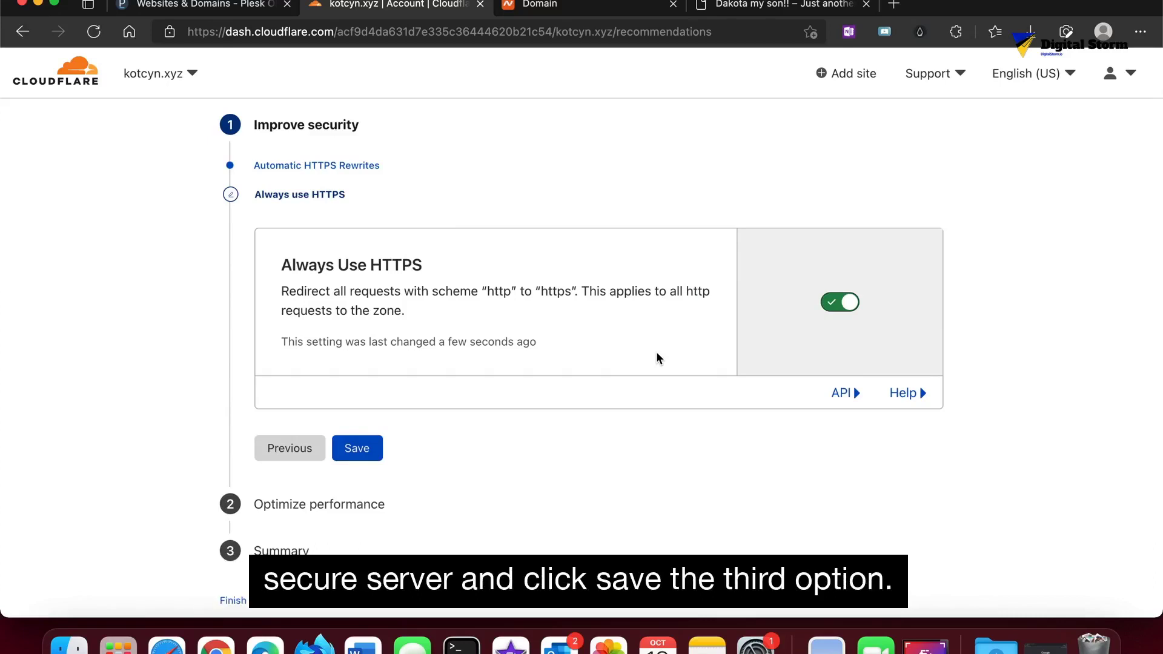
{"action": "left_click", "coordinate": [350, 456]}
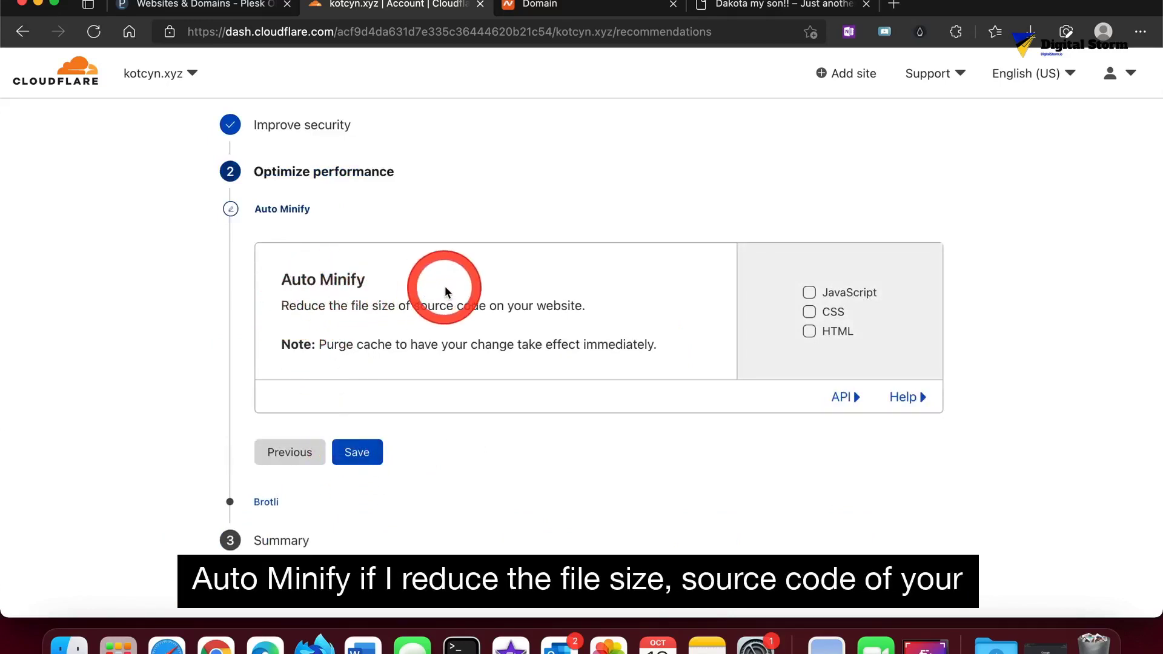
Step: Save Auto Minify for JavaScript, CSS and HTML, then save Brotli compression on
{"action": "left_click", "coordinate": [810, 294]}
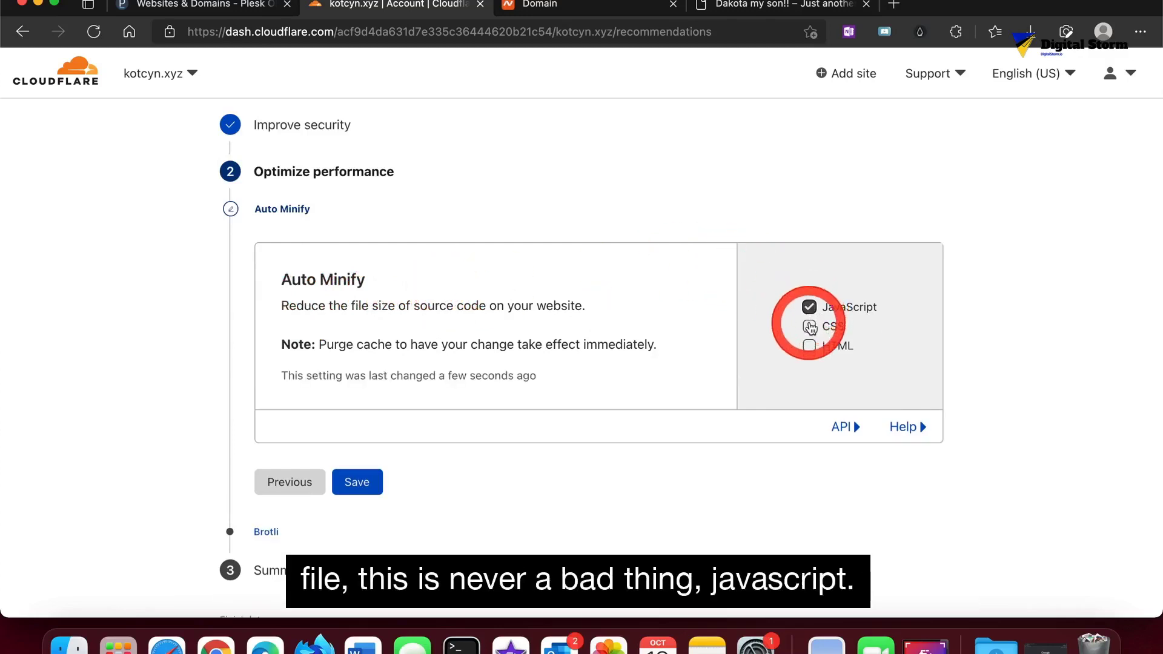
{"action": "left_click", "coordinate": [809, 327]}
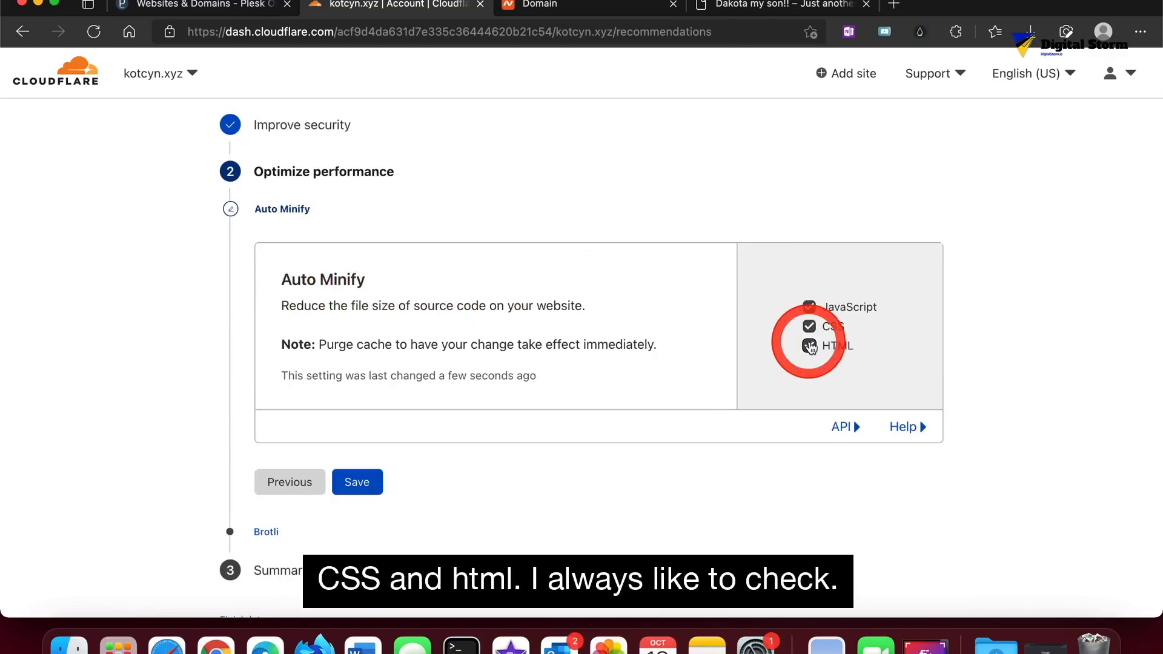
{"action": "left_click", "coordinate": [364, 483]}
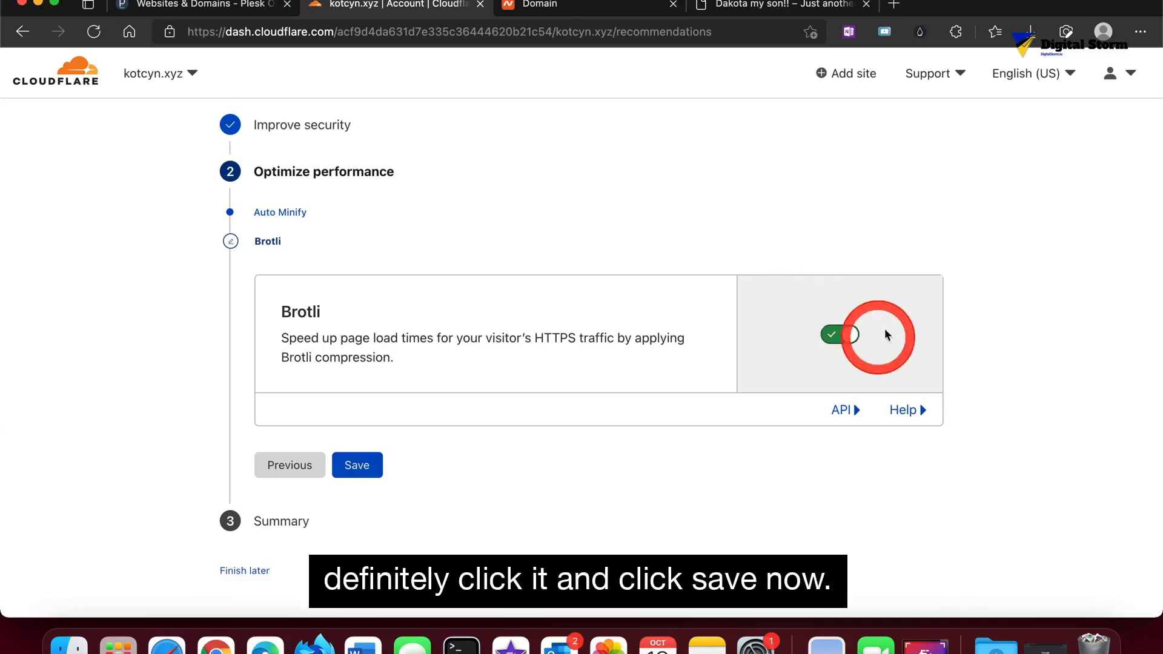
{"action": "left_click", "coordinate": [356, 467]}
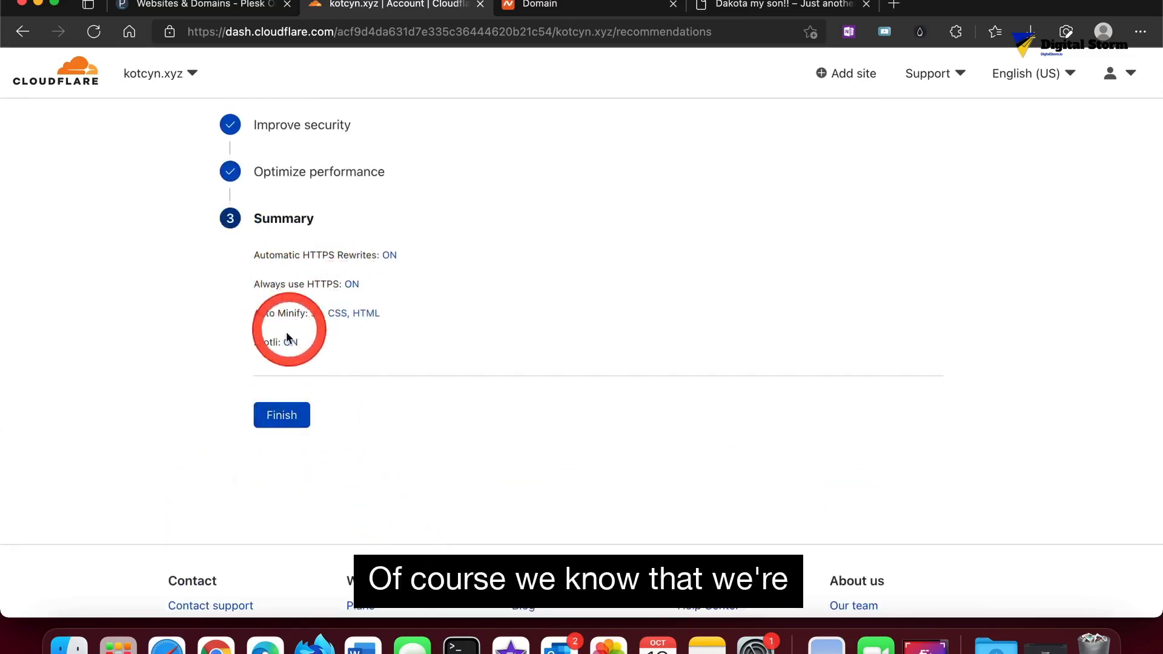
Step: Finish the Quick Start Guide and run Check nameservers for kotcyn.xyz from the Overview page
{"action": "left_click", "coordinate": [288, 416]}
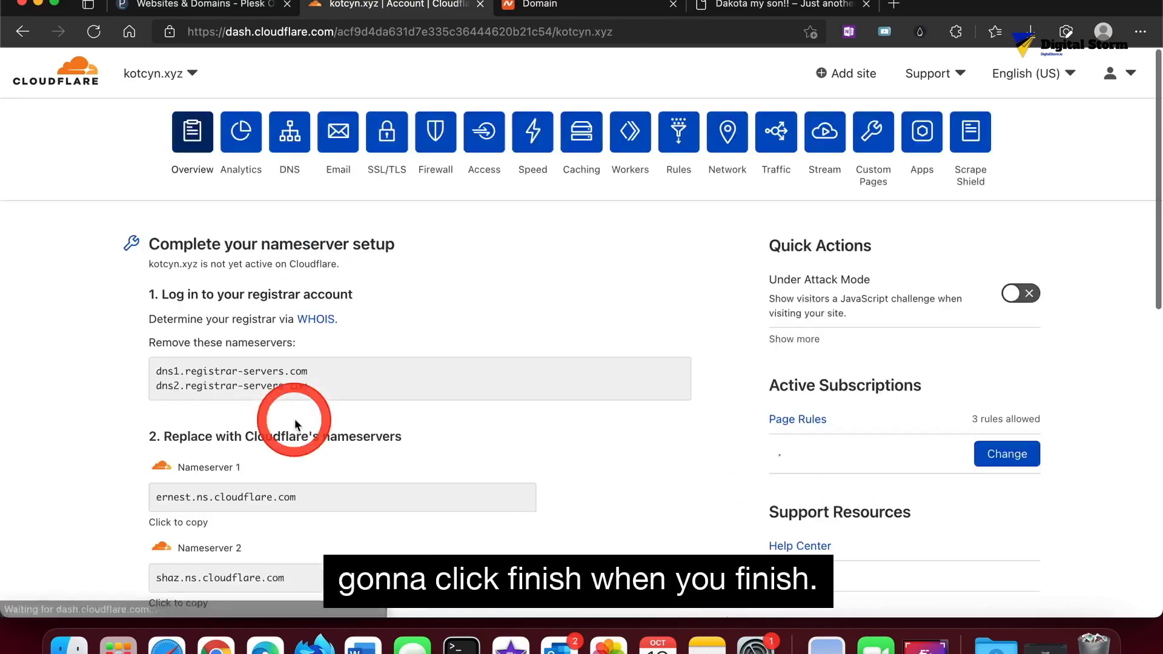
{"action": "scroll", "coordinate": [297, 424], "scroll_direction": "down", "scroll_amount": 1}
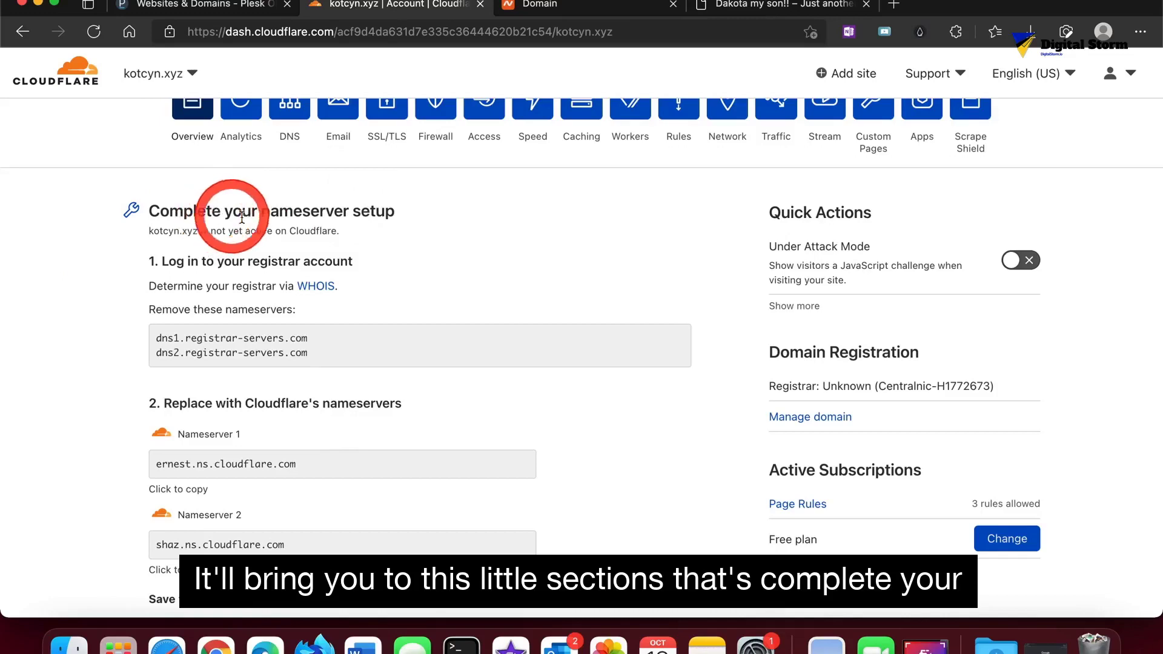
{"action": "scroll", "coordinate": [397, 237], "scroll_direction": "down", "scroll_amount": 5}
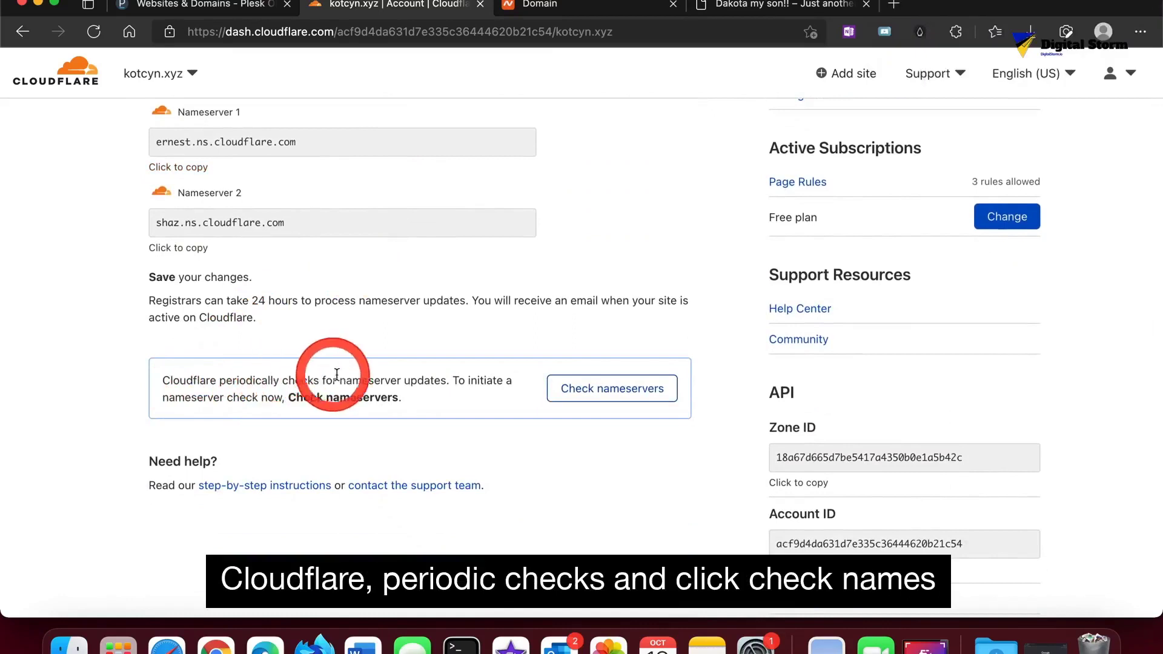
{"action": "left_click", "coordinate": [616, 393]}
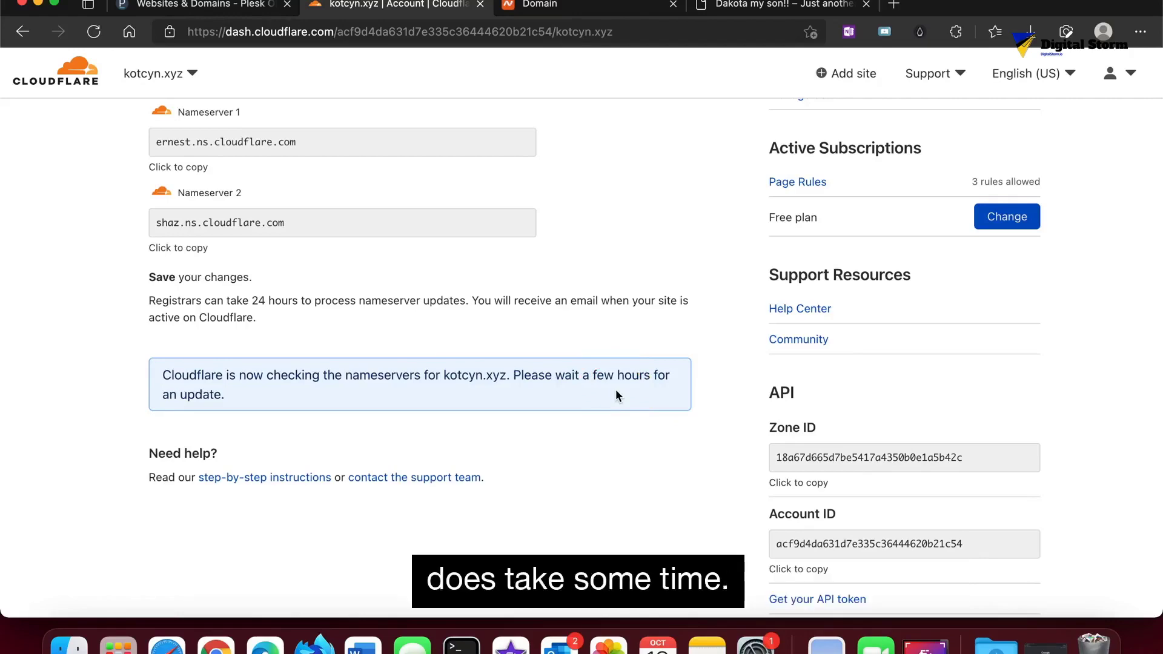
{"action": "left_click", "coordinate": [898, 6]}
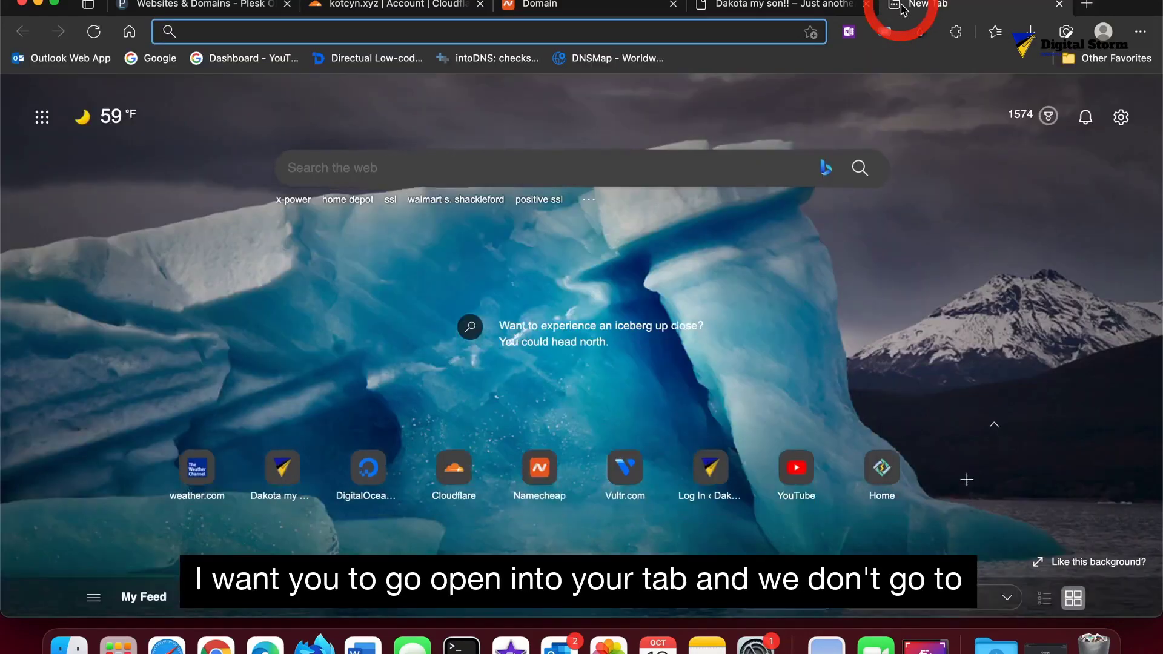
Step: Go to whatsmydns.net and enter kotcyn.xyz as the domain, with record type A
{"action": "type", "text": "what"}
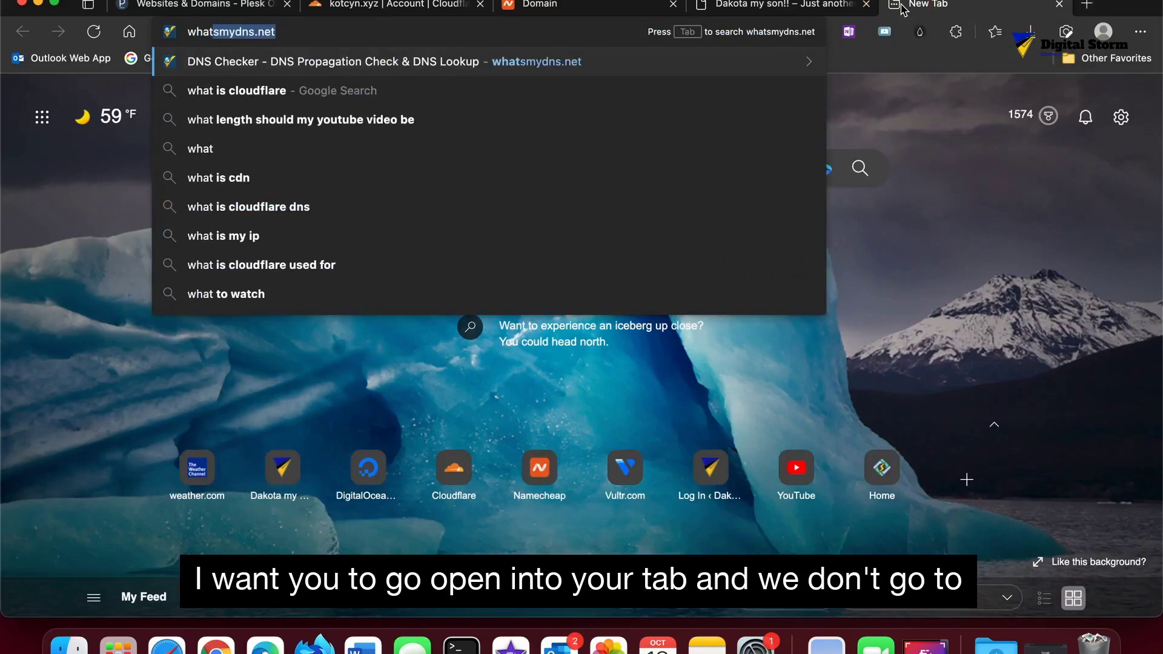
{"action": "type", "text": "smy"}
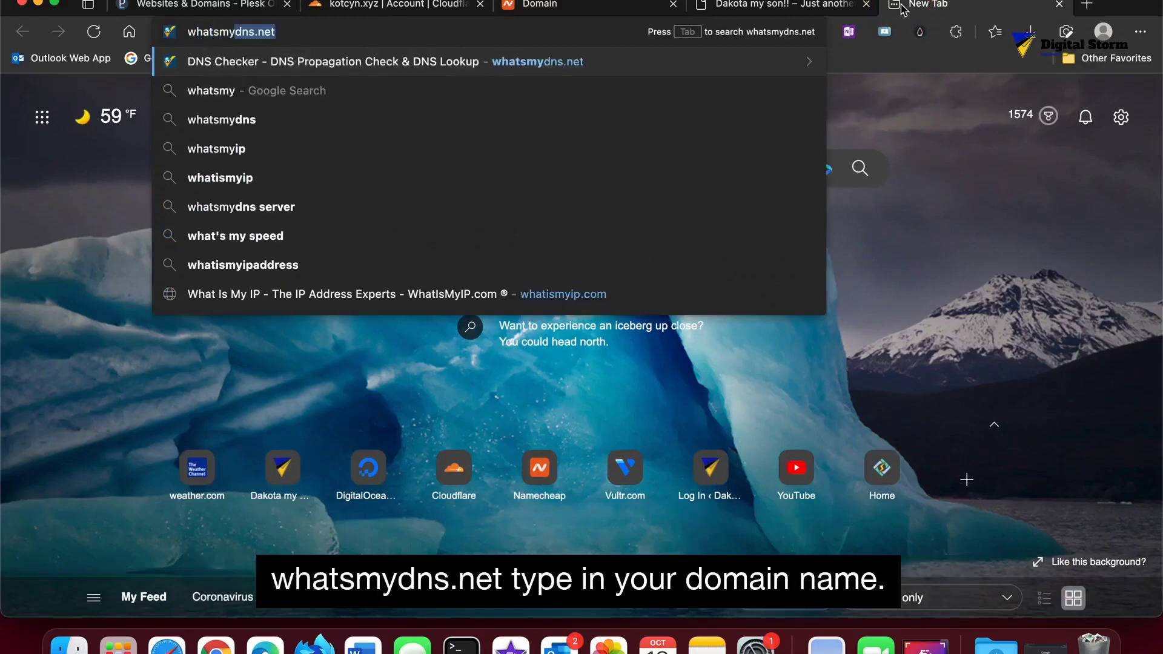
{"action": "type", "text": "dns.ne"}
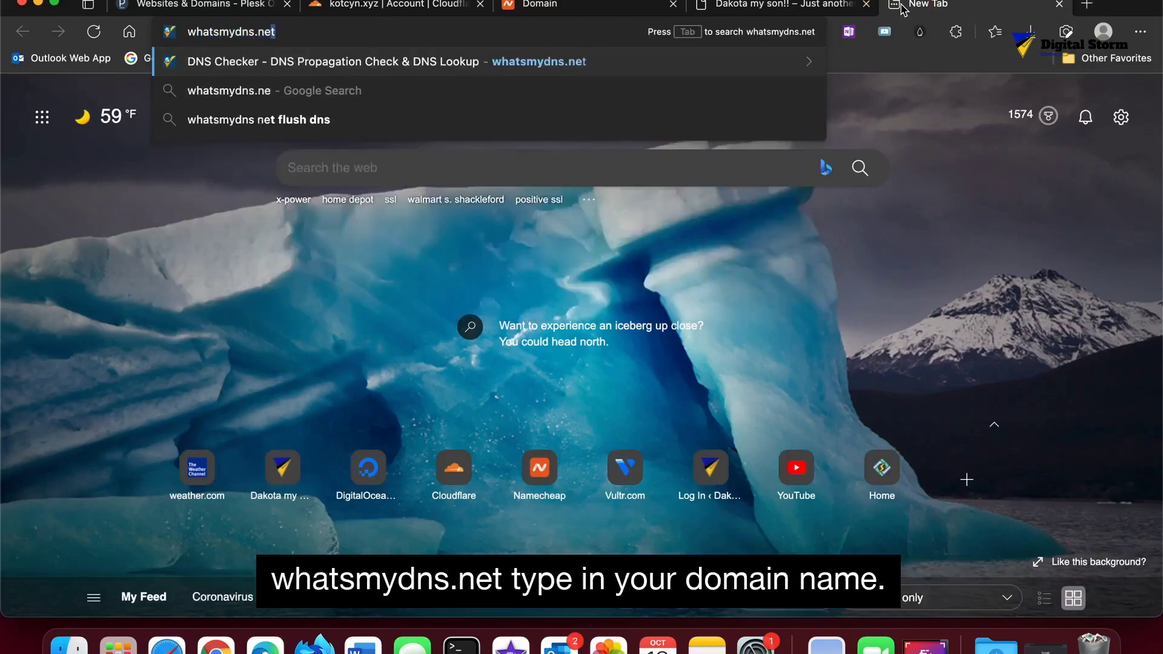
{"action": "key", "text": "Return"}
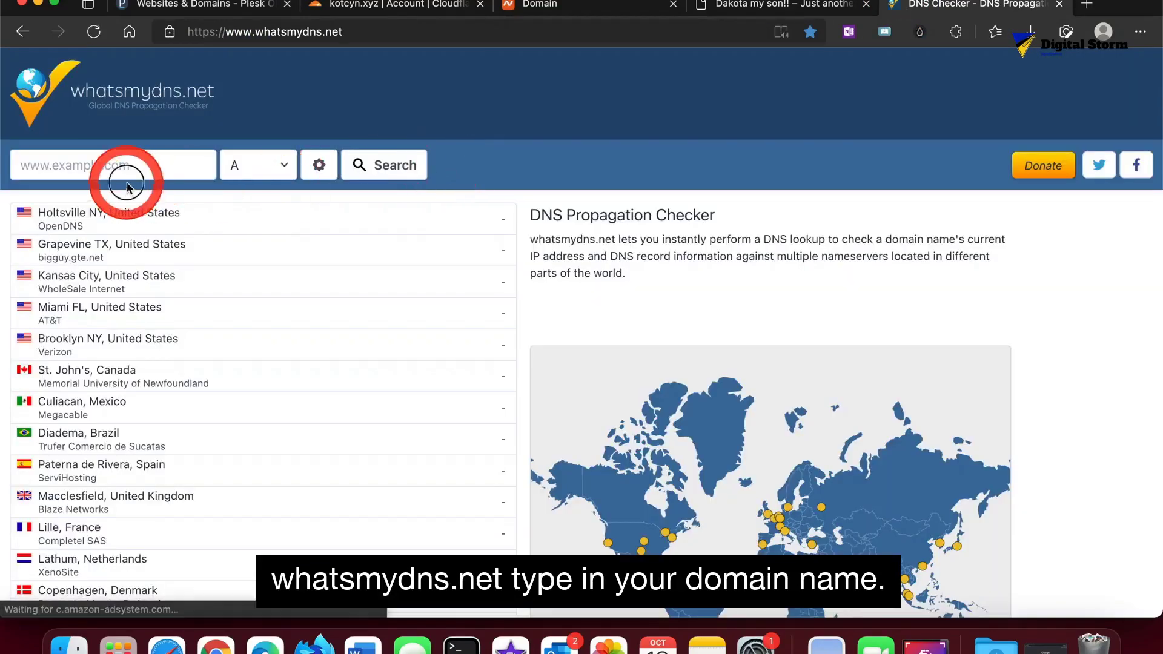
{"action": "left_click", "coordinate": [118, 160]}
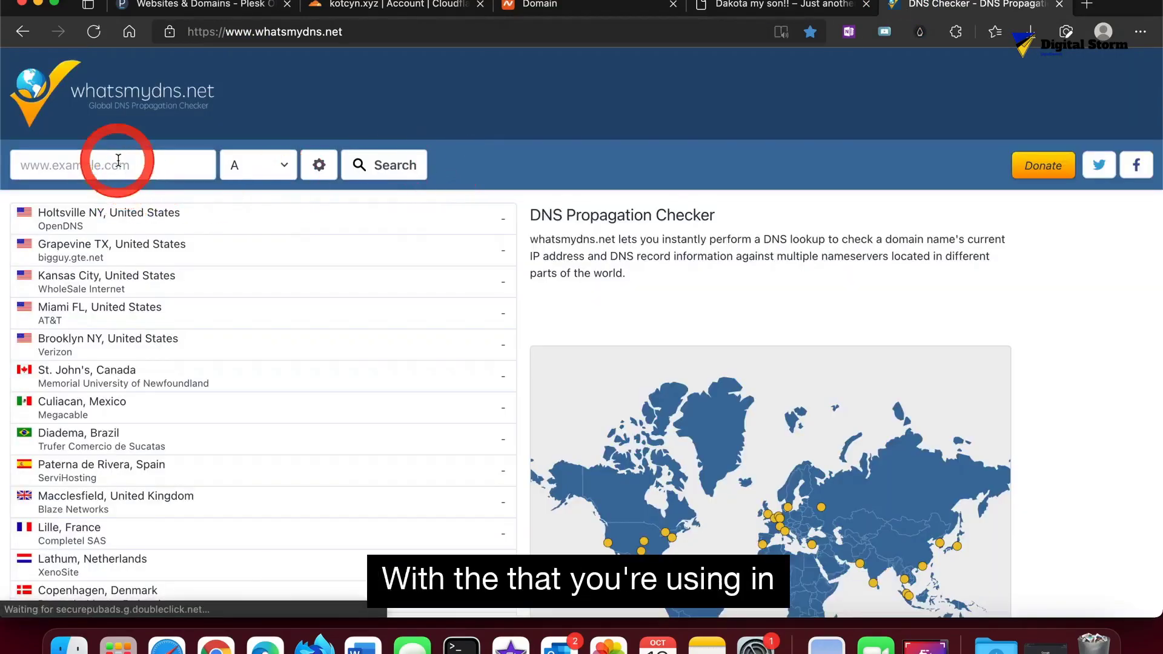
{"action": "type", "text": "d"}
{"action": "key", "text": "BackSpace"}
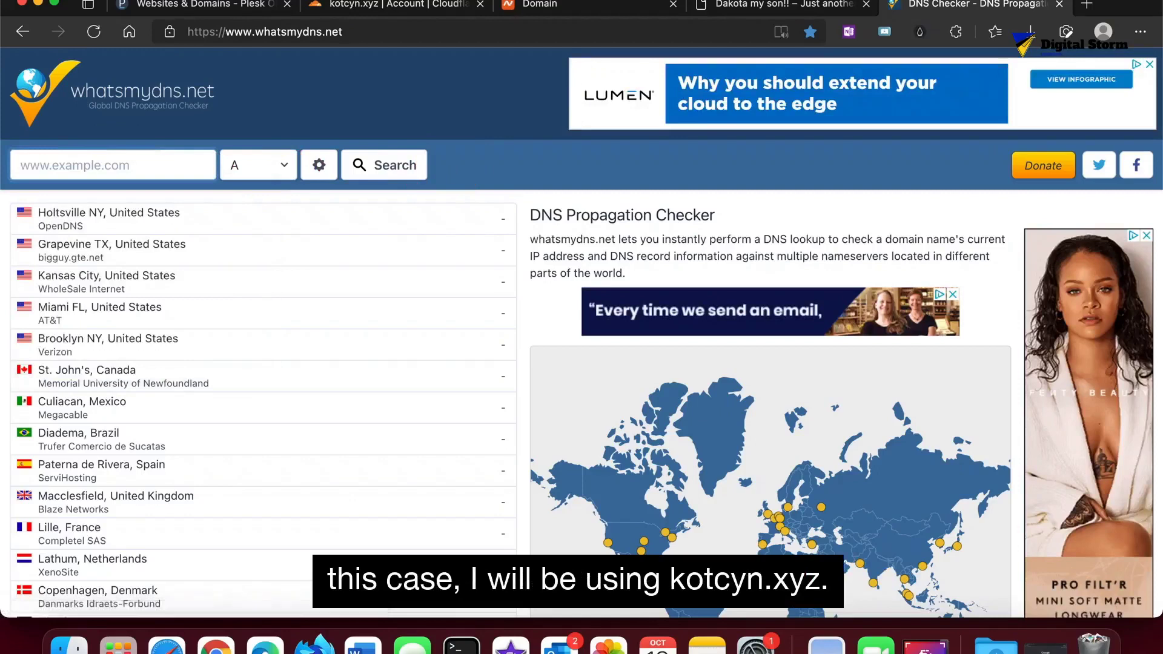
{"action": "type", "text": "kotcyn.xyz"}
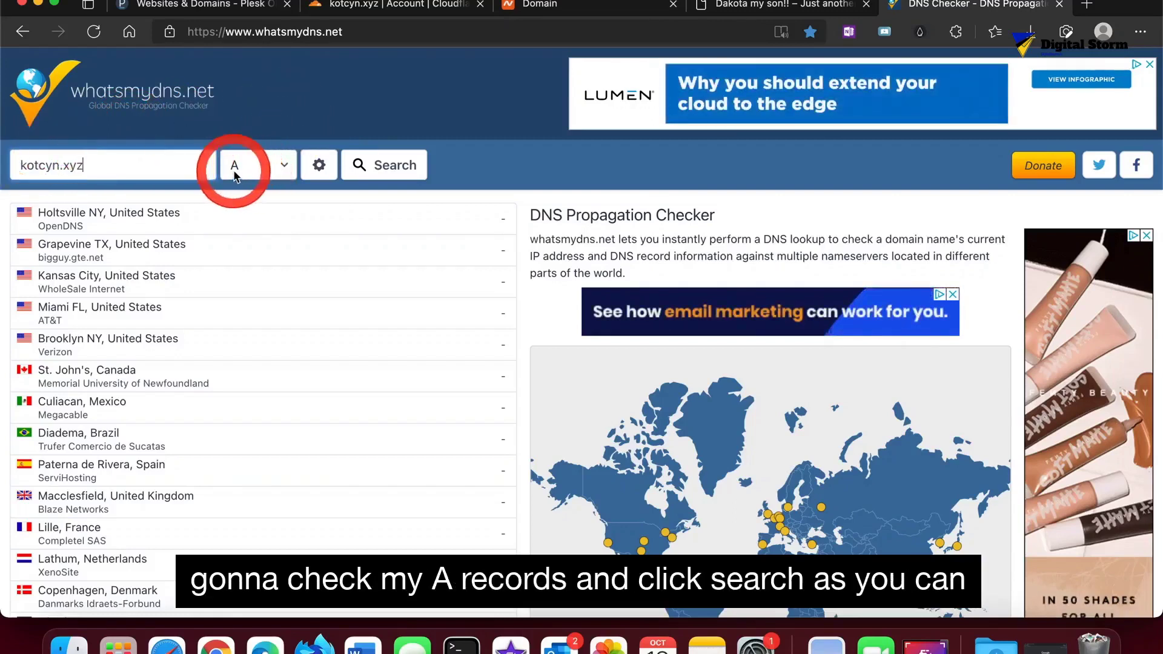
Step: Run the A lookup for kotcyn.xyz and review results showing 137.184.19.234 nearly everywhere
{"action": "left_click", "coordinate": [360, 165]}
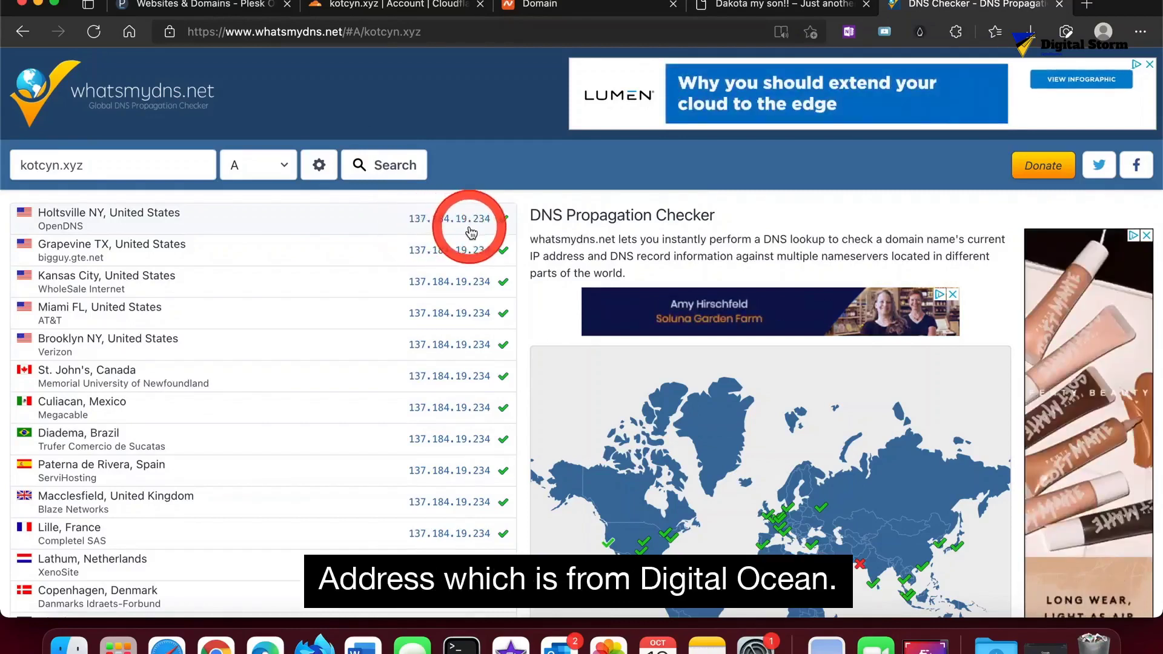
{"action": "scroll", "coordinate": [471, 232], "scroll_direction": "down", "scroll_amount": 4}
{"action": "scroll", "coordinate": [471, 227], "scroll_direction": "down", "scroll_amount": 5}
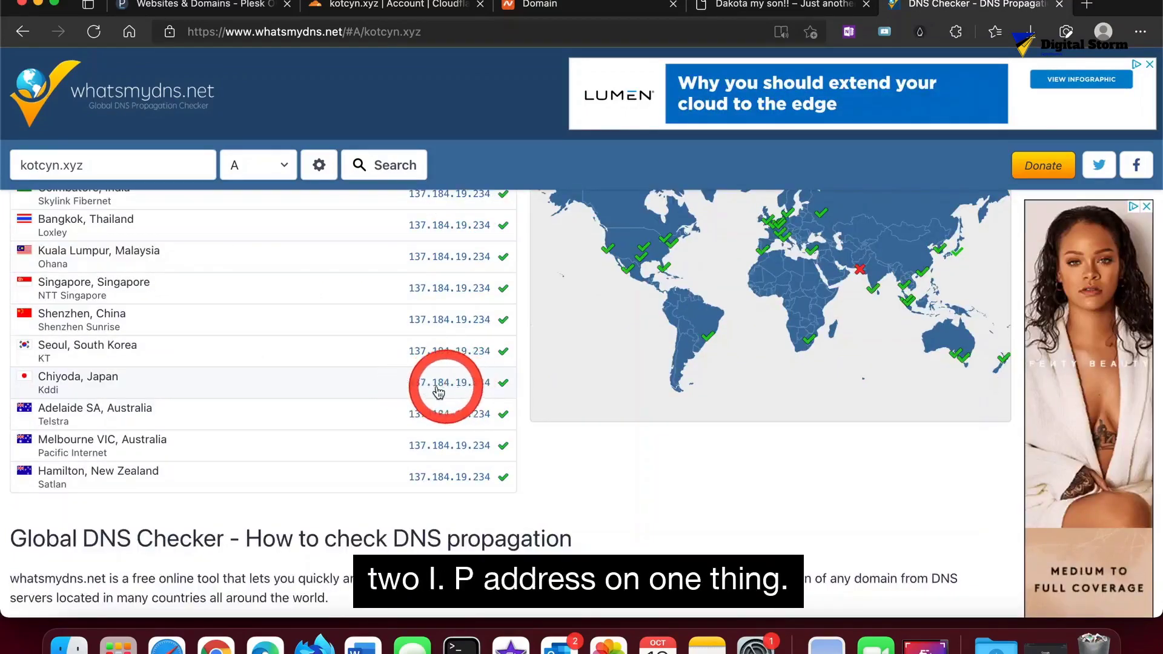
{"action": "scroll", "coordinate": [461, 372], "scroll_direction": "up", "scroll_amount": 12}
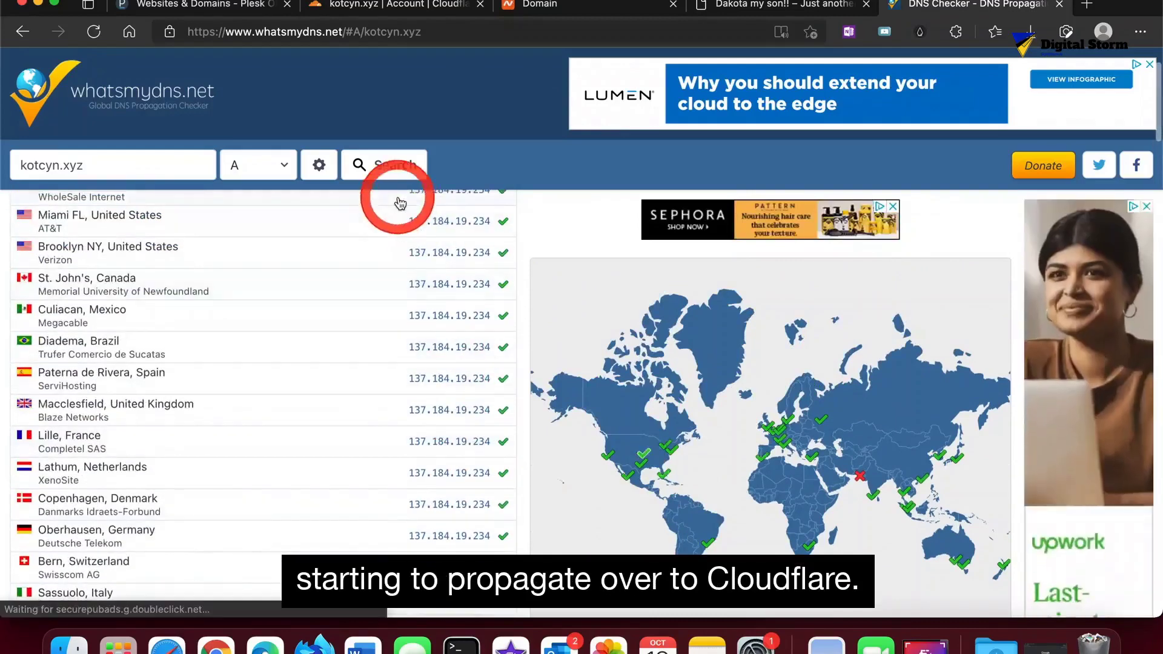
{"action": "scroll", "coordinate": [398, 202], "scroll_direction": "up", "scroll_amount": 3}
{"action": "left_click", "coordinate": [282, 163]}
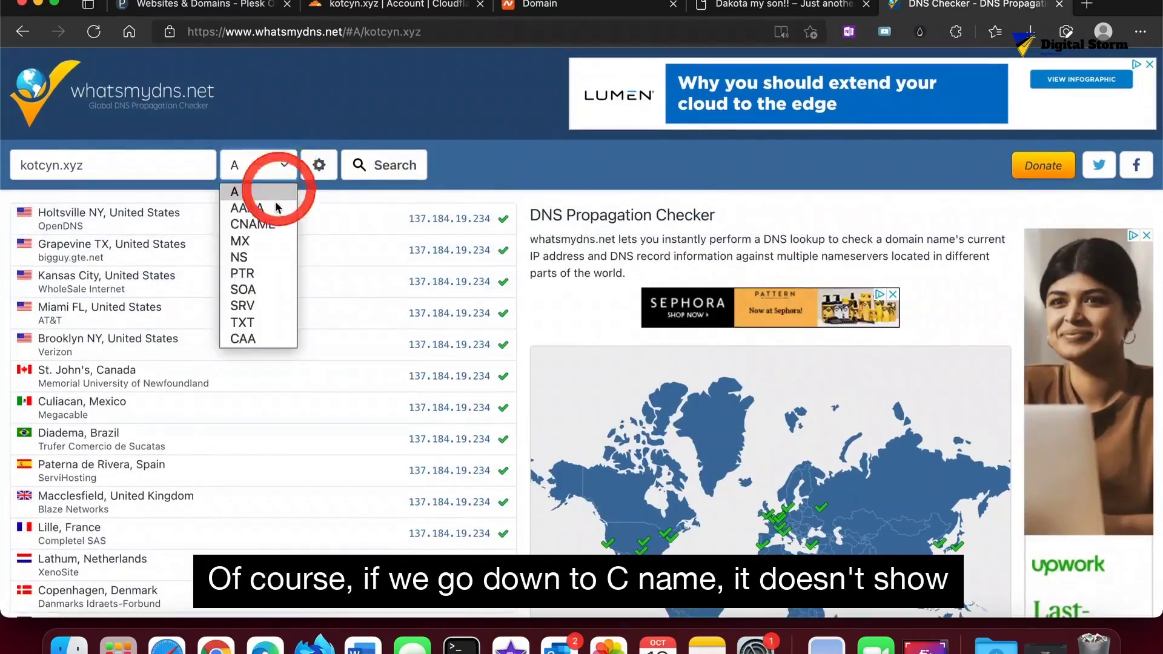
{"action": "left_click", "coordinate": [257, 226]}
{"action": "left_click", "coordinate": [358, 181]}
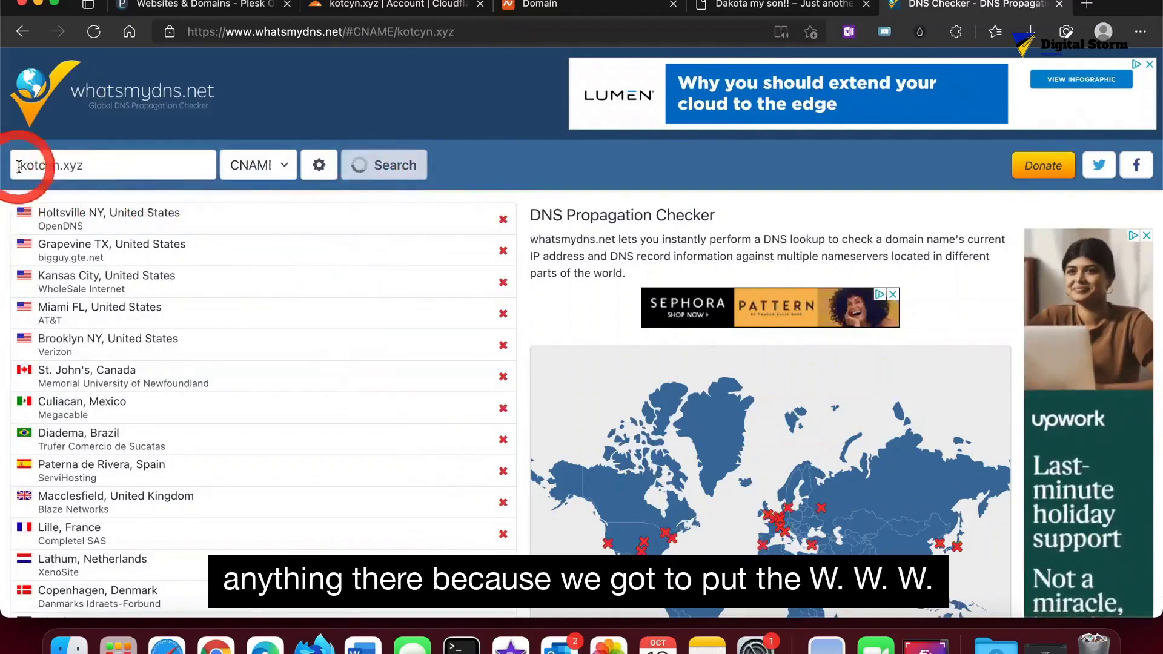
{"action": "type", "text": "www."}
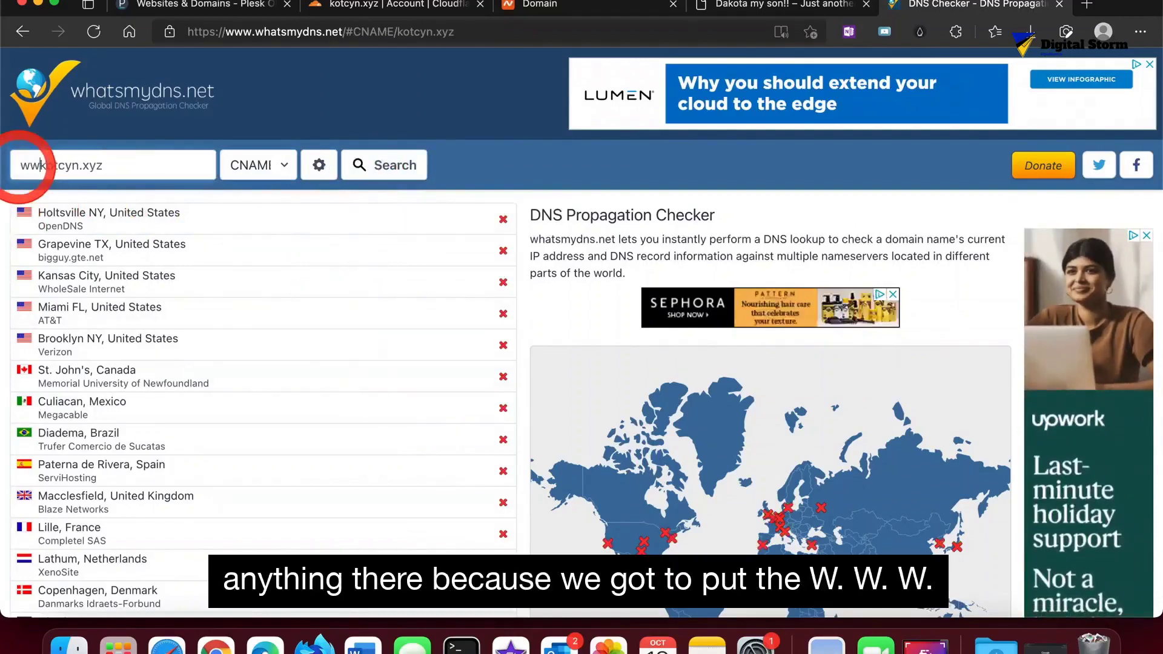
{"action": "left_click", "coordinate": [355, 175]}
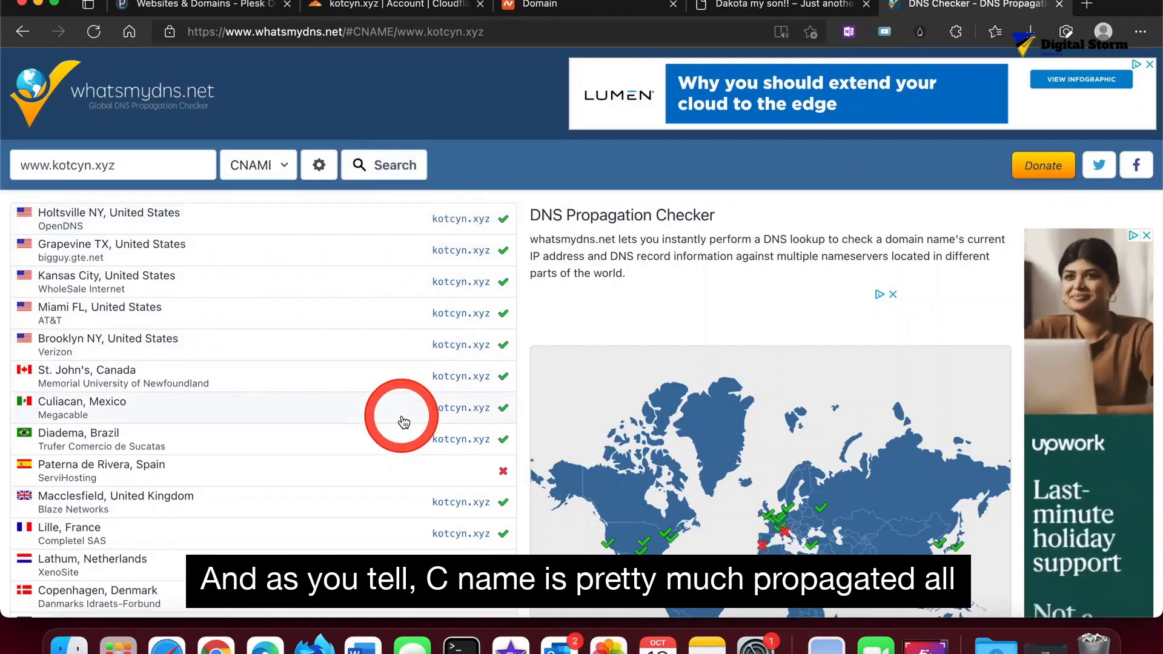
{"action": "scroll", "coordinate": [404, 422], "scroll_direction": "down", "scroll_amount": 2}
{"action": "scroll", "coordinate": [404, 422], "scroll_direction": "down", "scroll_amount": 4}
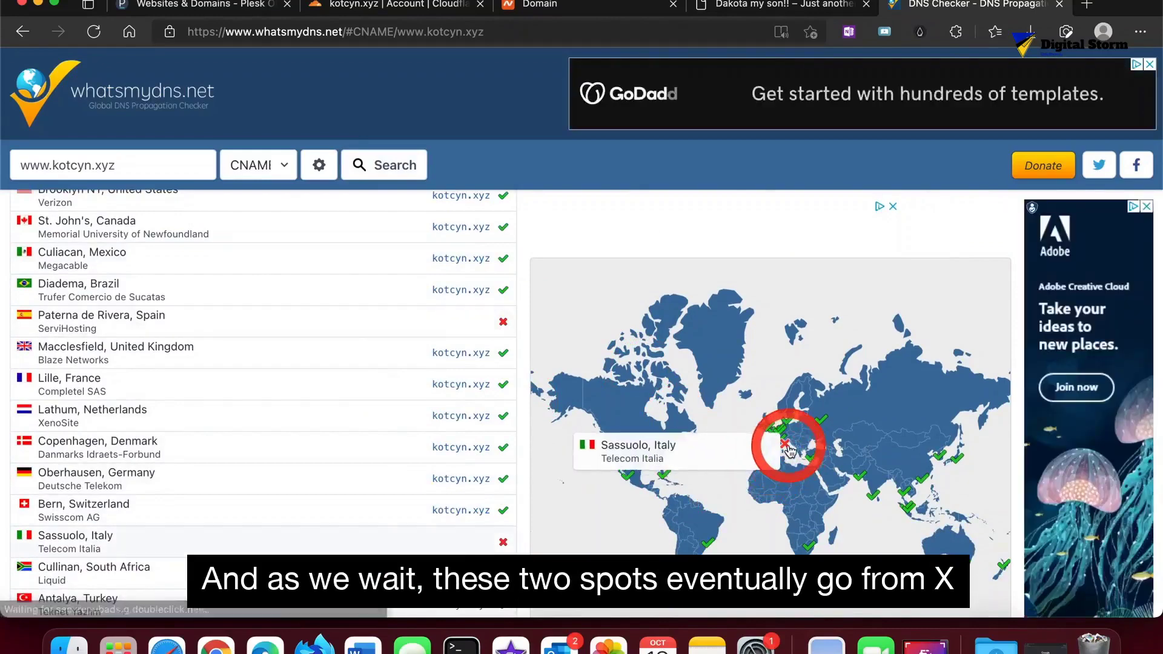
{"action": "left_click", "coordinate": [277, 165]}
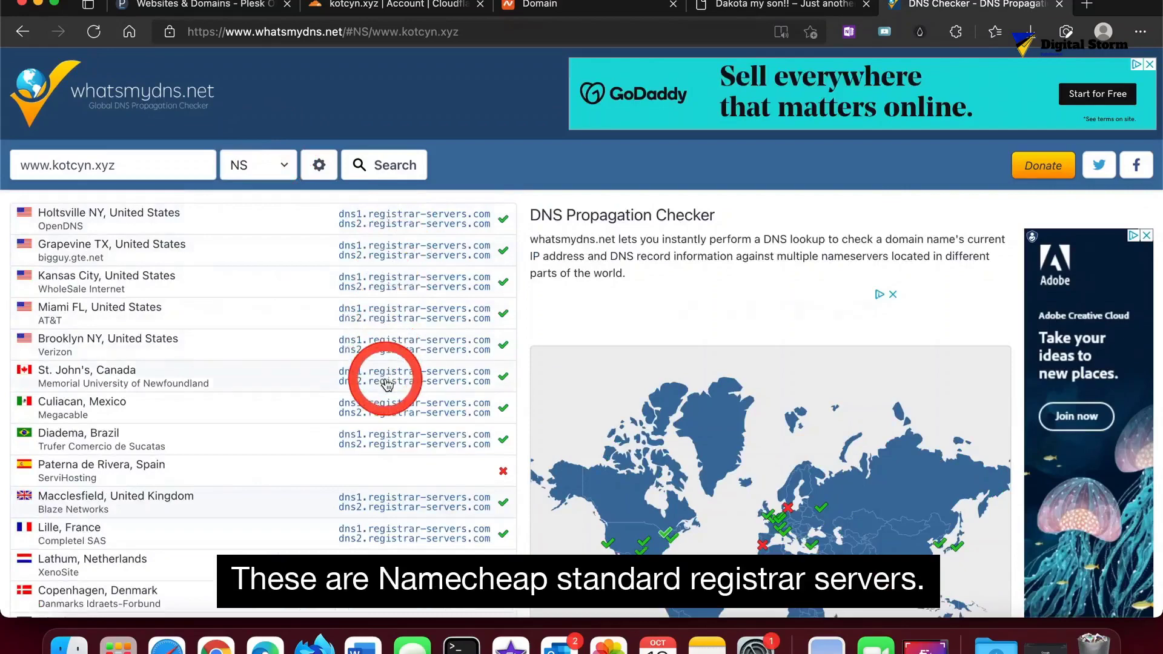
{"action": "scroll", "coordinate": [386, 385], "scroll_direction": "down", "scroll_amount": 3}
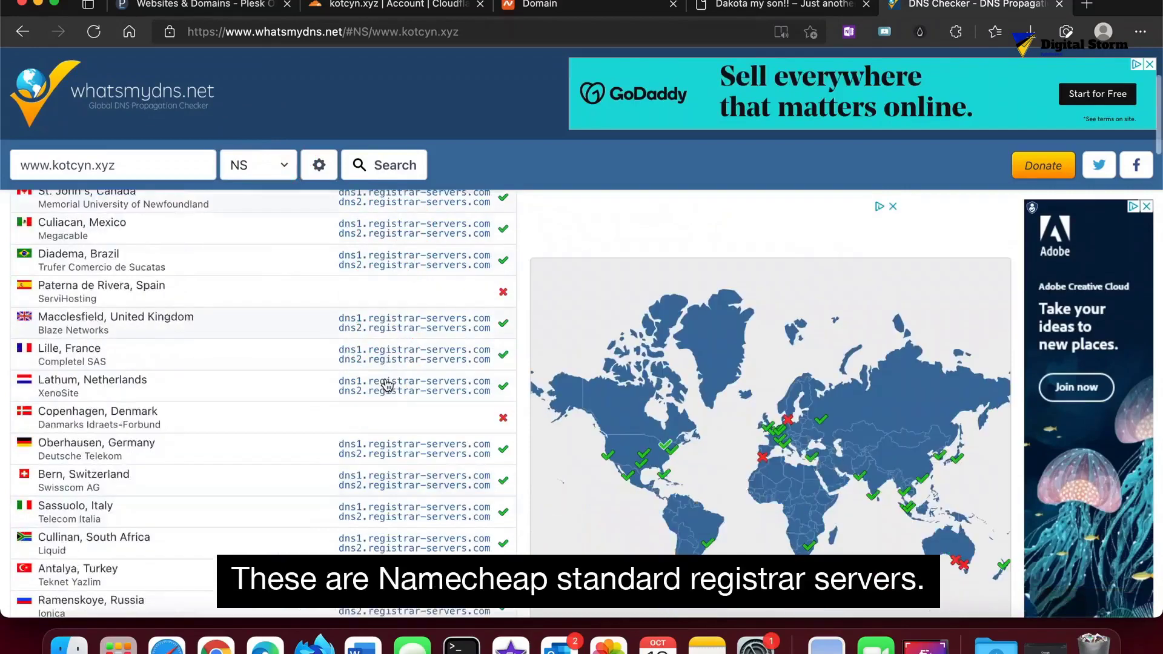
{"action": "scroll", "coordinate": [386, 385], "scroll_direction": "down", "scroll_amount": 5}
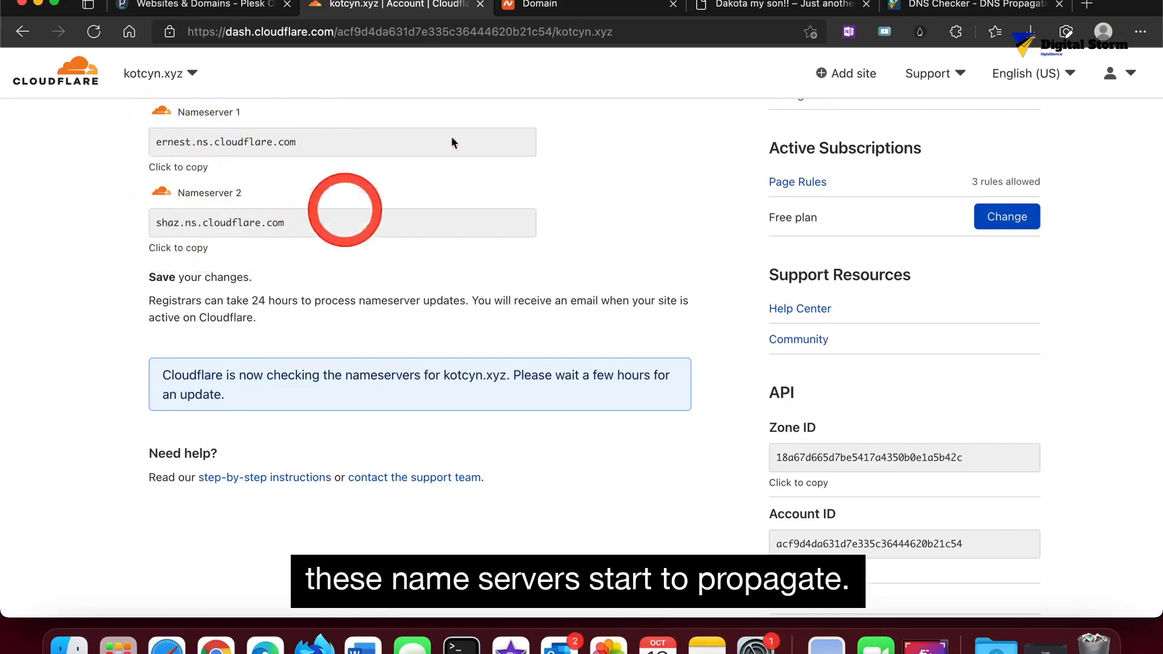
{"action": "left_click", "coordinate": [936, 5]}
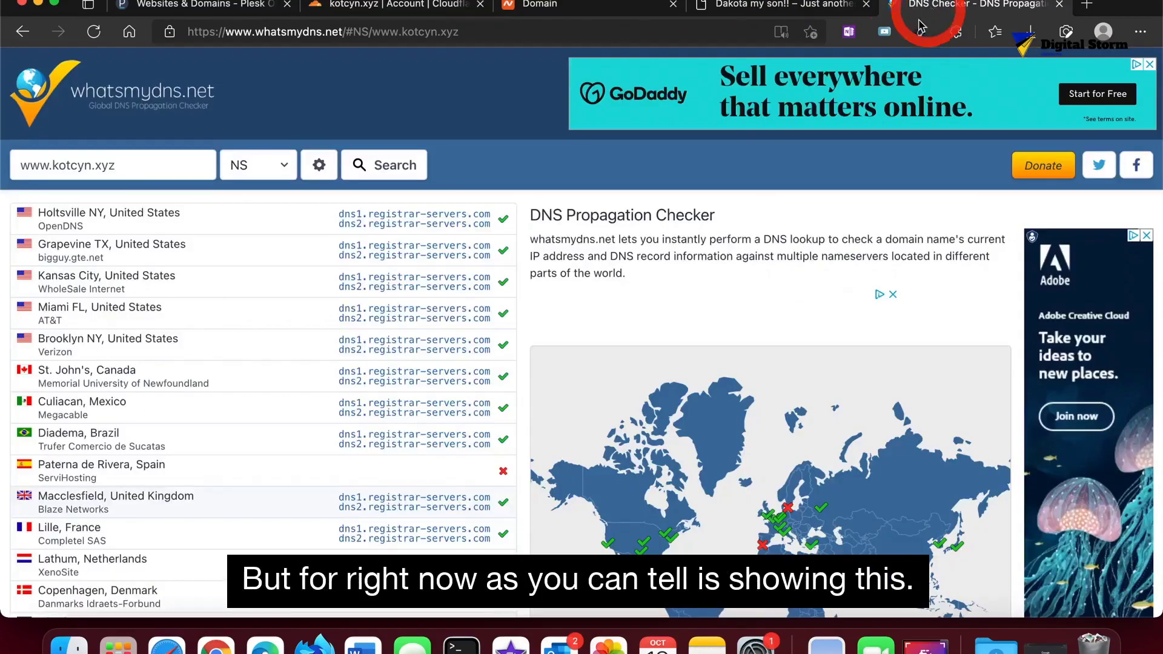
{"action": "left_click", "coordinate": [398, 167]}
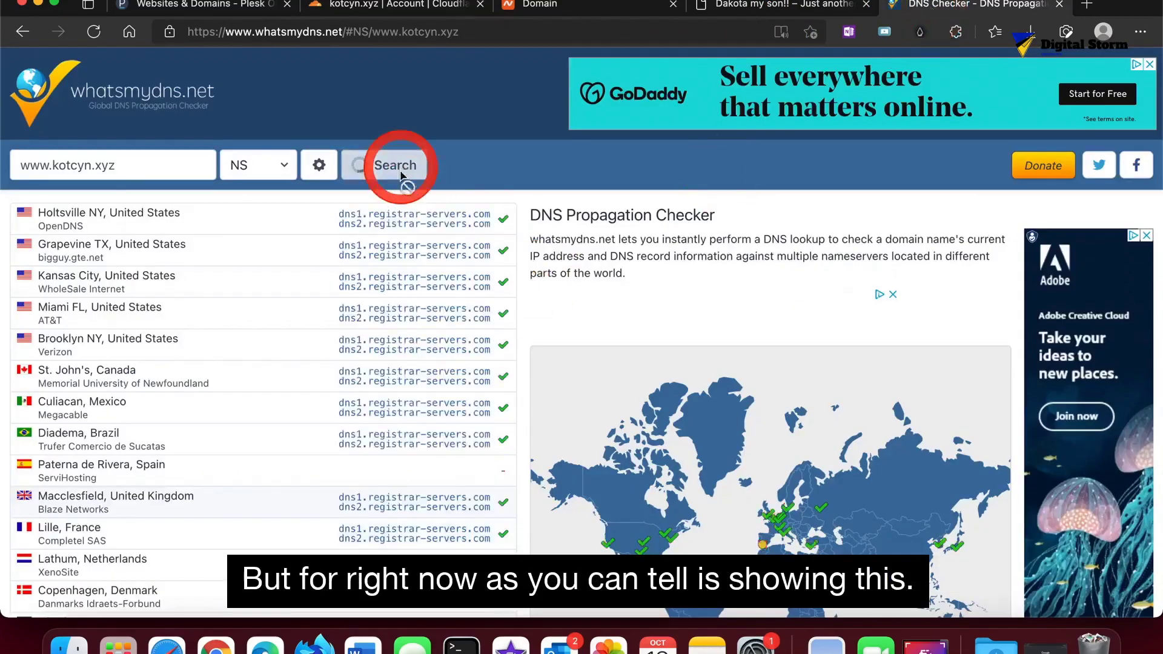
{"action": "scroll", "coordinate": [299, 404], "scroll_direction": "down", "scroll_amount": 8}
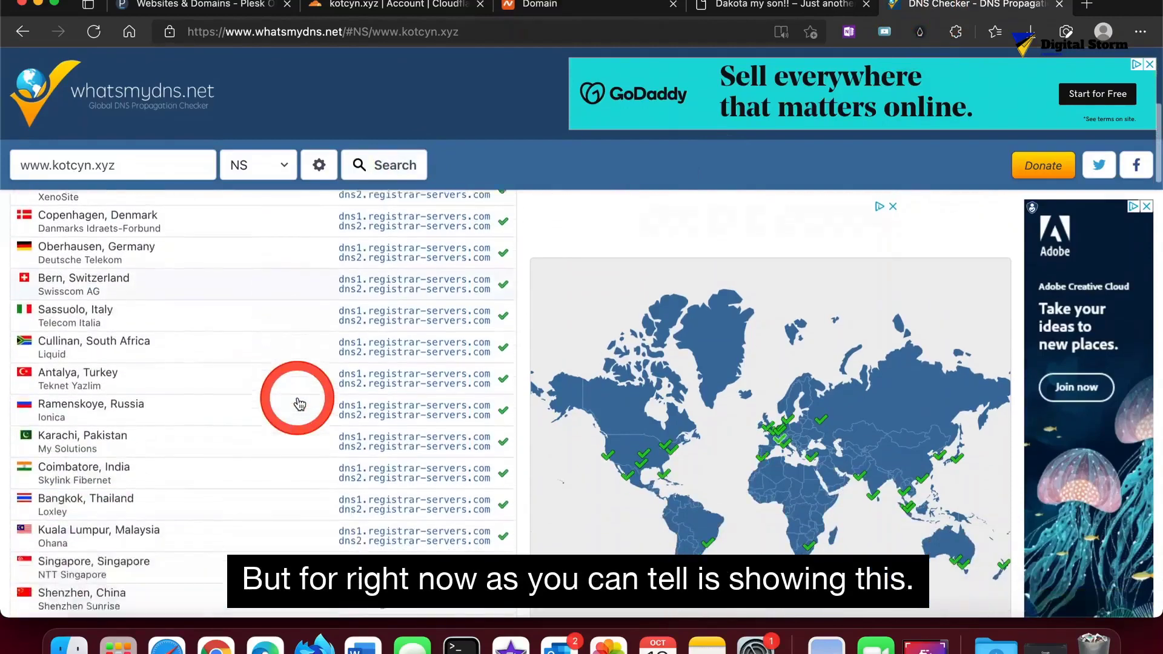
{"action": "scroll", "coordinate": [299, 404], "scroll_direction": "down", "scroll_amount": 2}
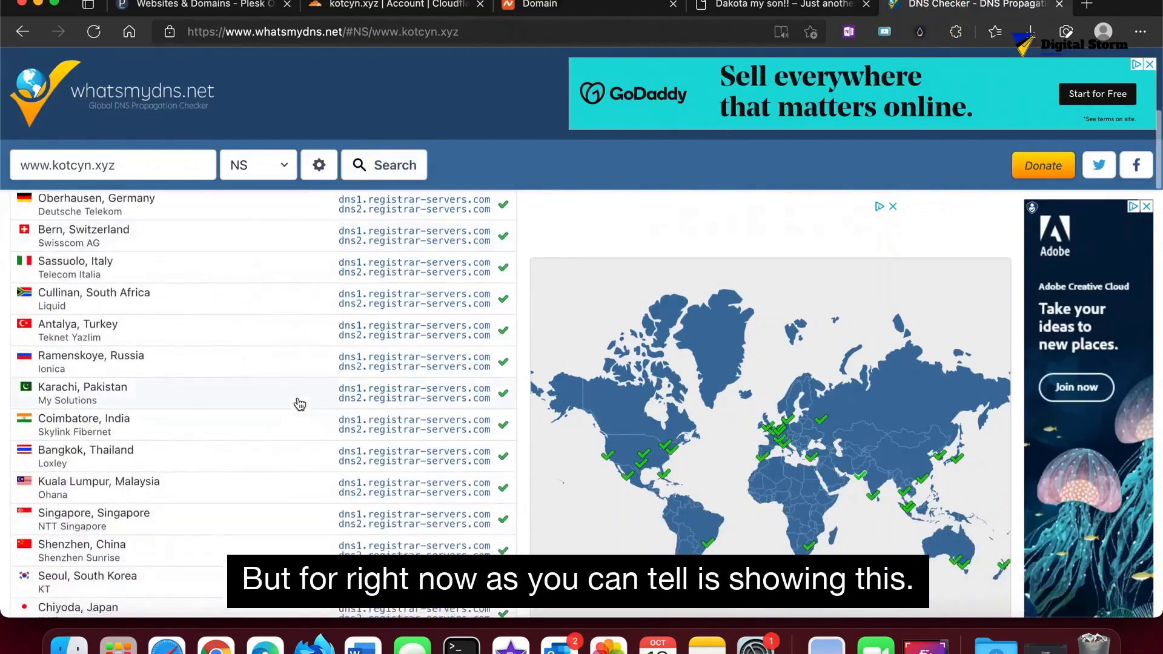
Step: Reload the kotcyn.xyz WordPress home page, still Not Secure, then return to whatsmydns.net
{"action": "left_click", "coordinate": [814, 10]}
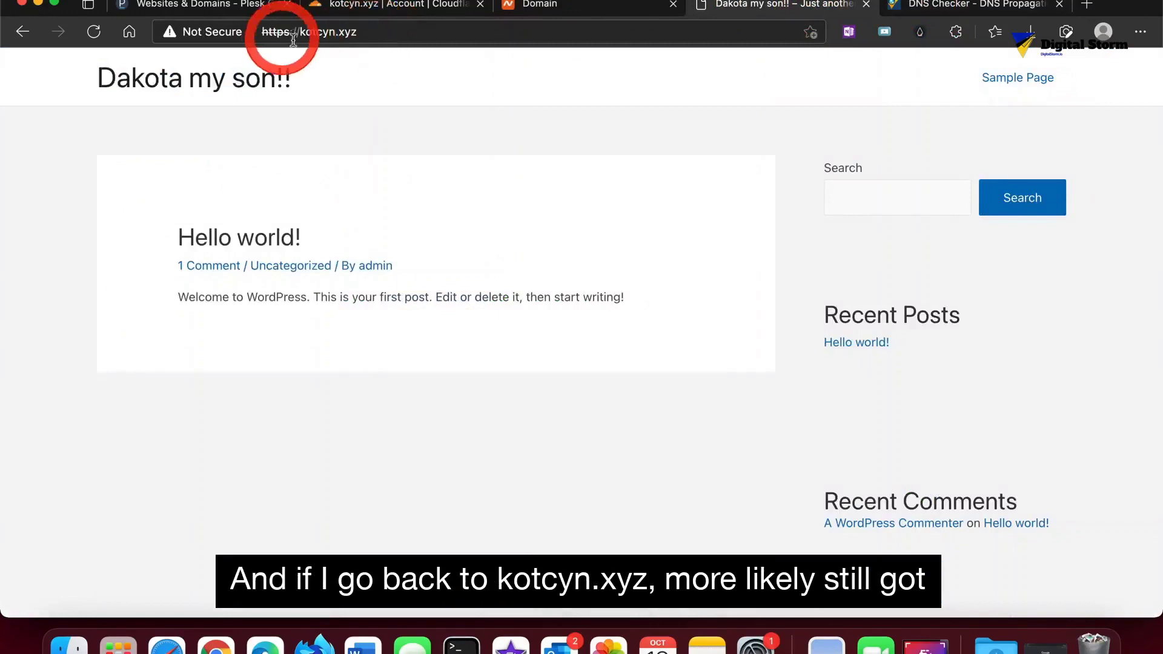
{"action": "left_click", "coordinate": [89, 34]}
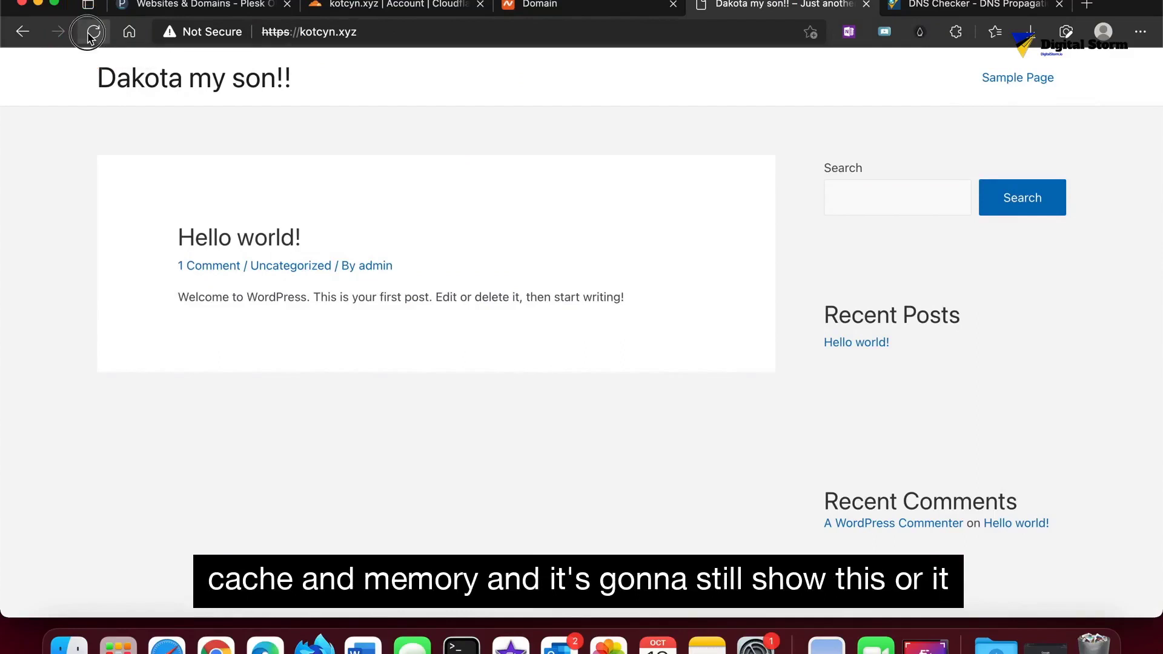
{"action": "left_click", "coordinate": [91, 37]}
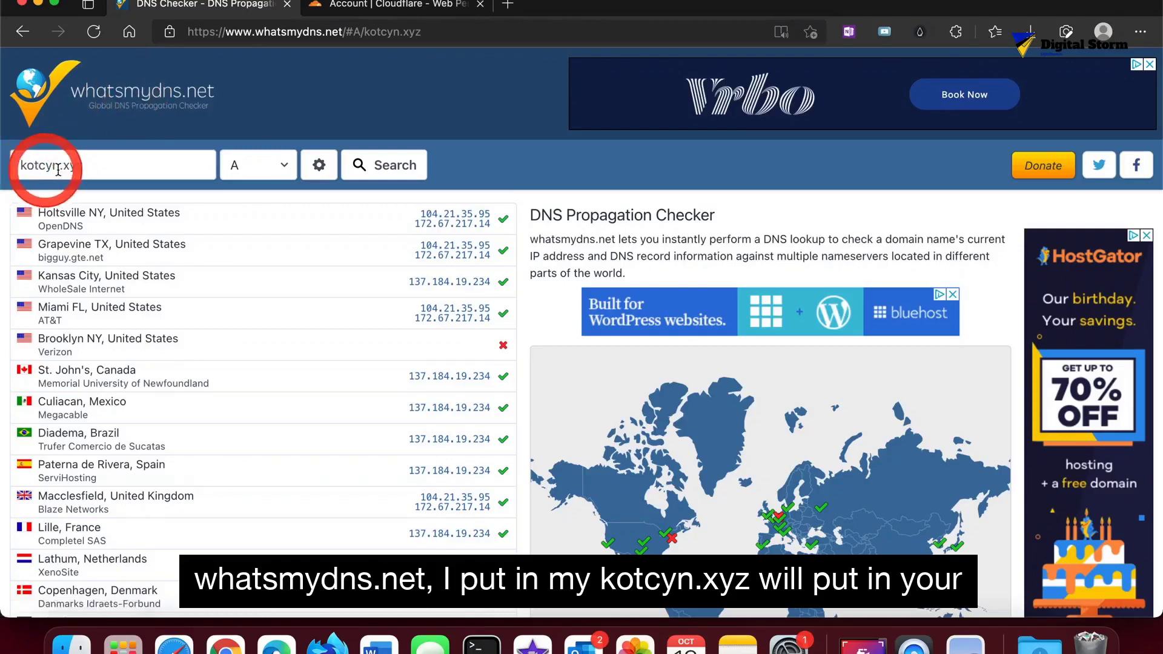
{"action": "left_click", "coordinate": [156, 141]}
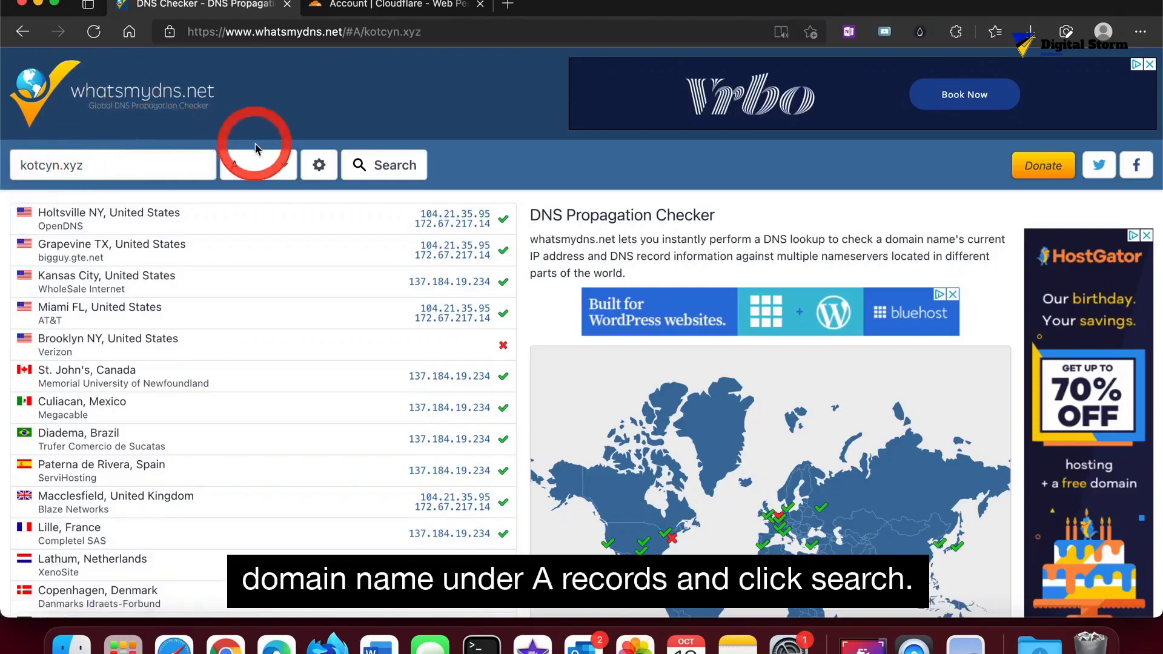
Step: Rerun the kotcyn.xyz A lookup: some servers return 104.21.35.95/172.67.217.14, most still 137.184.19.234
{"action": "left_click", "coordinate": [372, 165]}
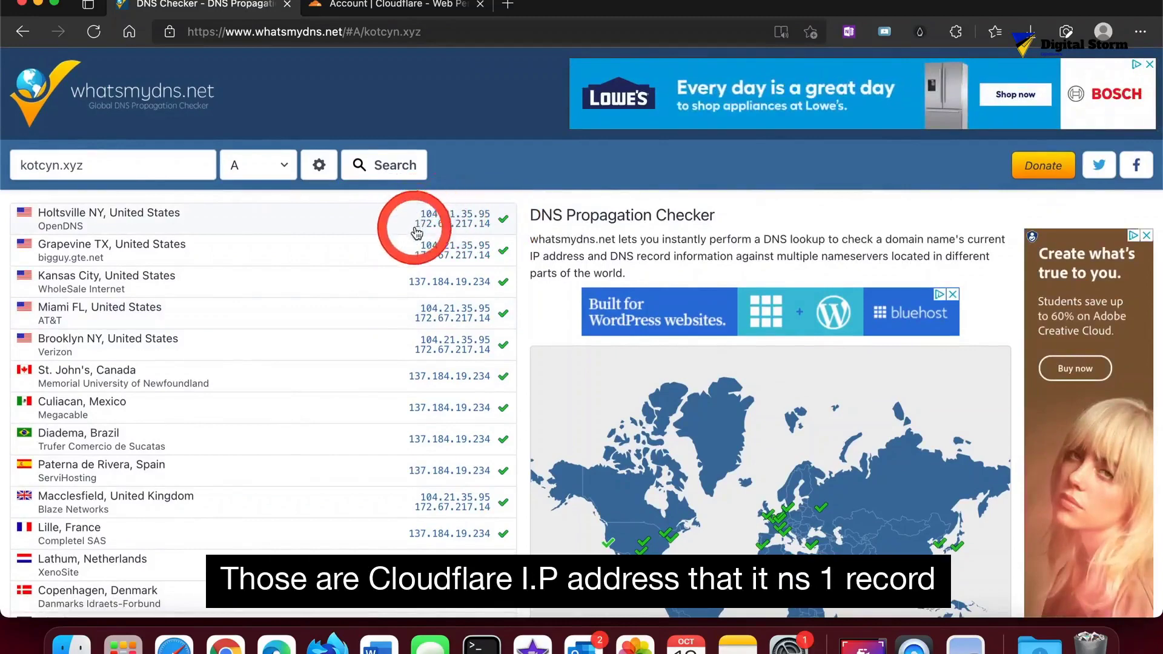
{"action": "scroll", "coordinate": [418, 363], "scroll_direction": "down", "scroll_amount": 5}
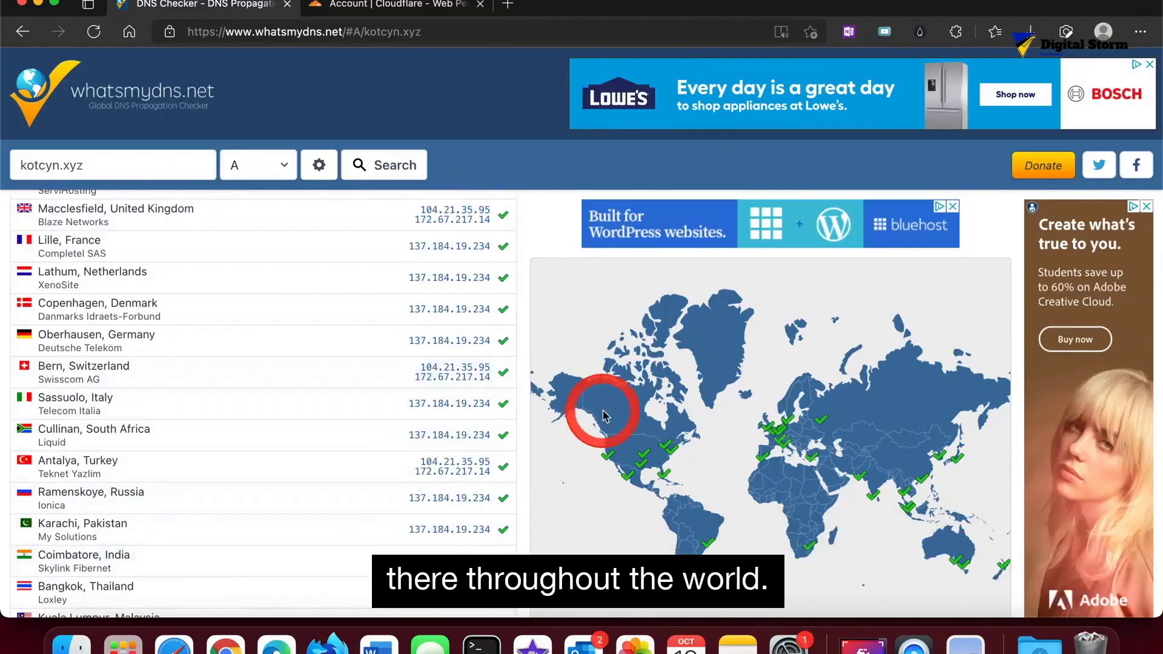
{"action": "scroll", "coordinate": [879, 444], "scroll_direction": "up", "scroll_amount": 5}
Step: Run an NS lookup for kotcyn.xyz and review locations returning ernest/shaz.ns.cloudflare.com
{"action": "left_click", "coordinate": [285, 166]}
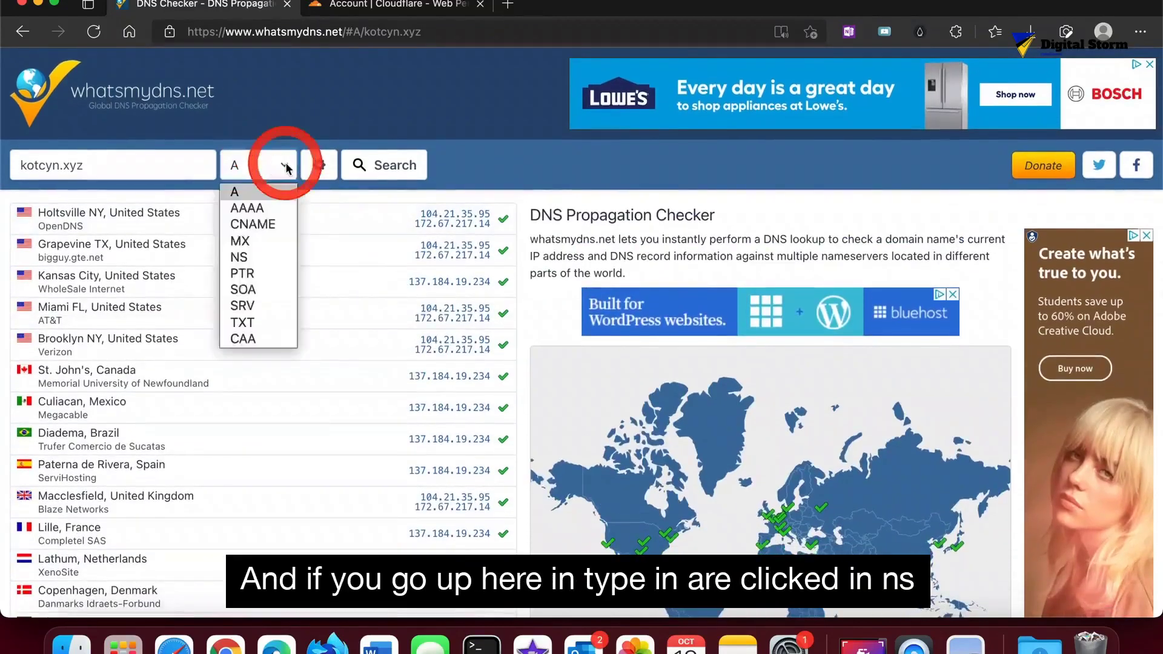
{"action": "left_click", "coordinate": [267, 256]}
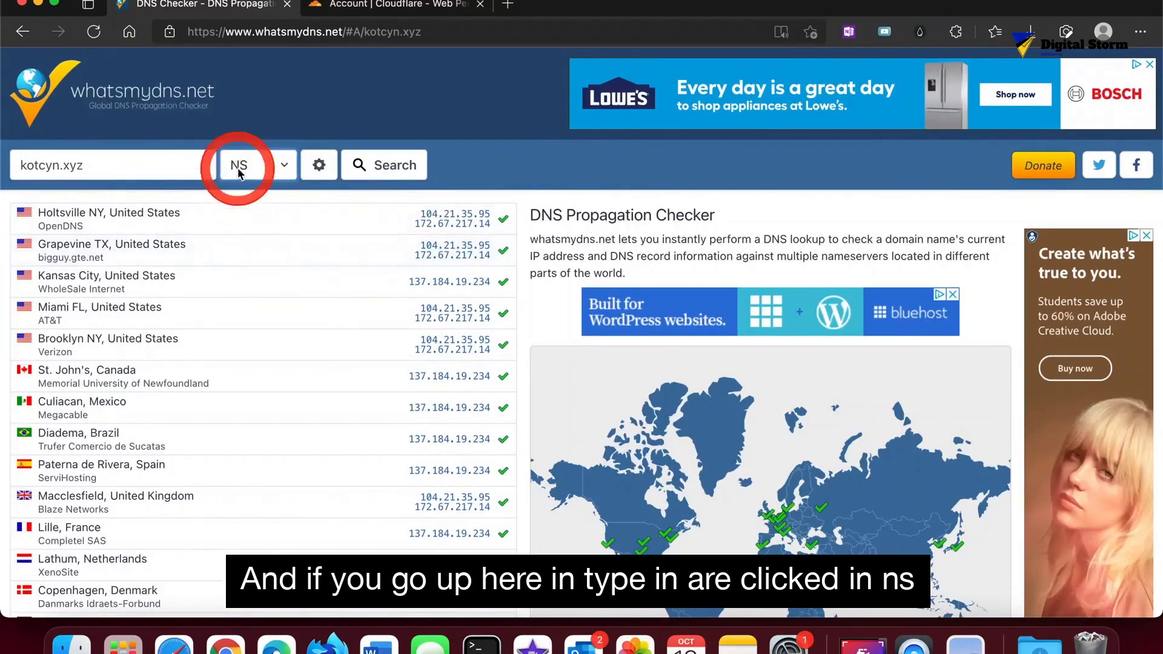
{"action": "left_click", "coordinate": [396, 169]}
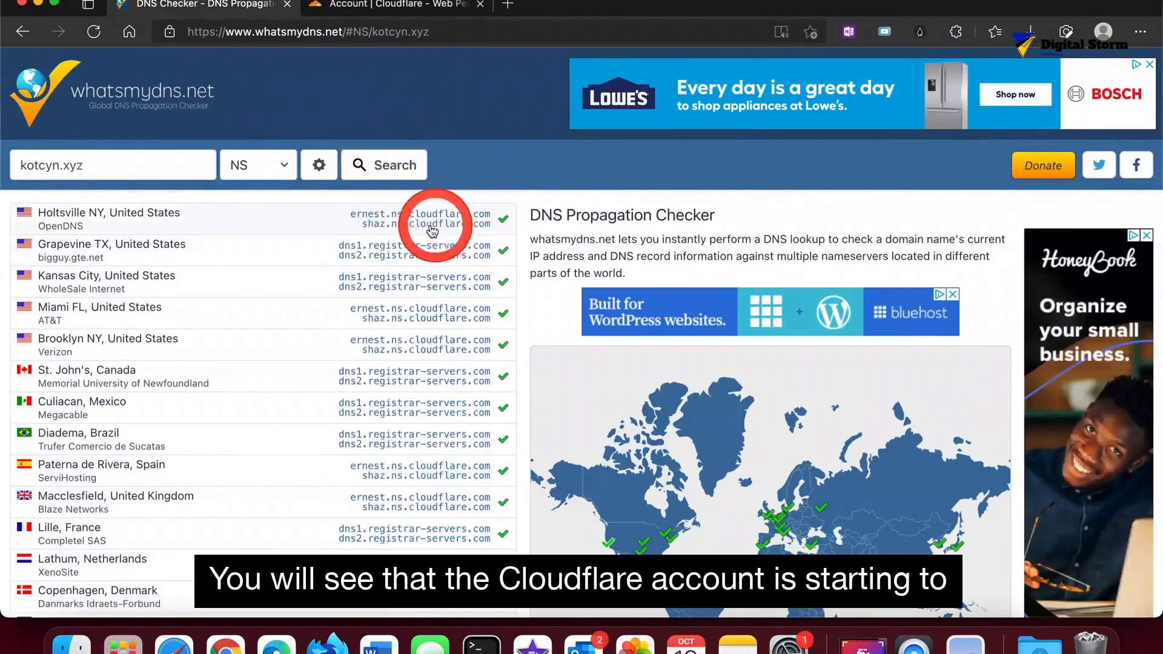
{"action": "scroll", "coordinate": [431, 334], "scroll_direction": "down", "scroll_amount": 1}
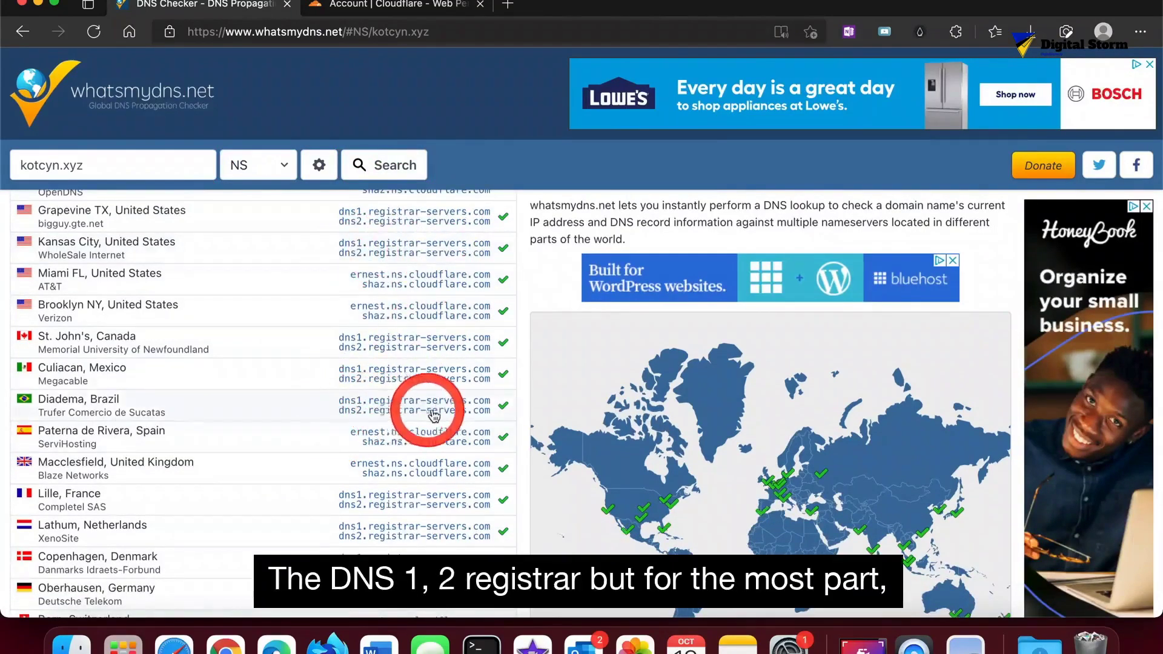
{"action": "scroll", "coordinate": [439, 415], "scroll_direction": "down", "scroll_amount": 6}
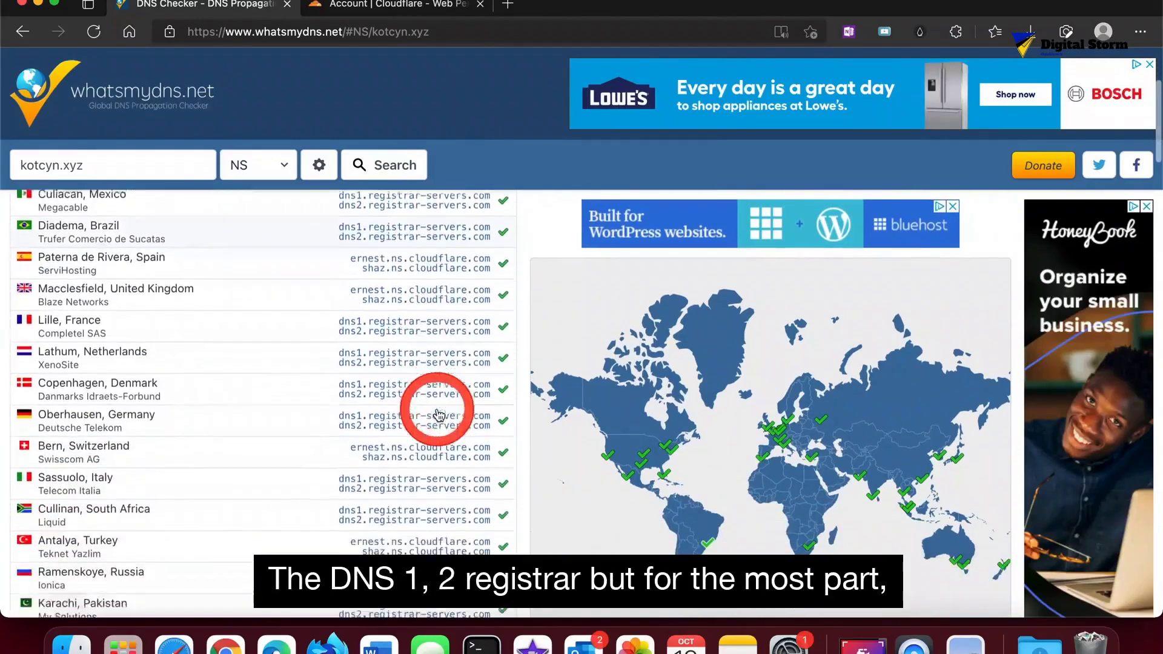
{"action": "scroll", "coordinate": [416, 514], "scroll_direction": "down", "scroll_amount": 5}
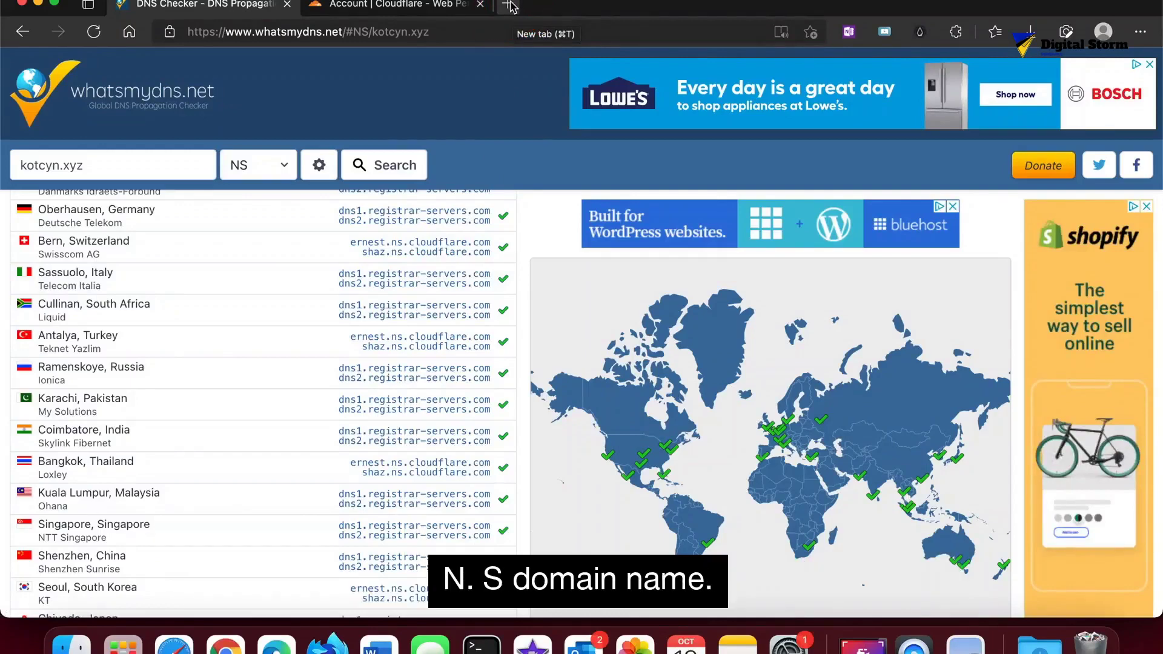
Step: Load kotcyn.xyz in a new browser tab
{"action": "left_click", "coordinate": [509, 6]}
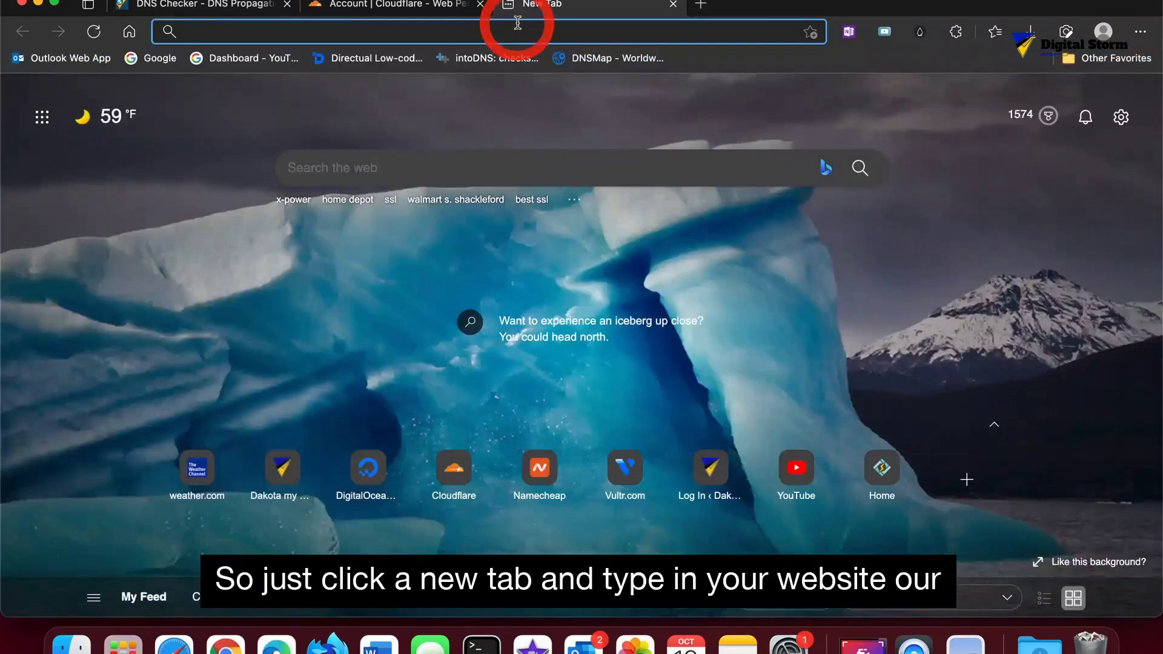
{"action": "type", "text": "kotcyn"}
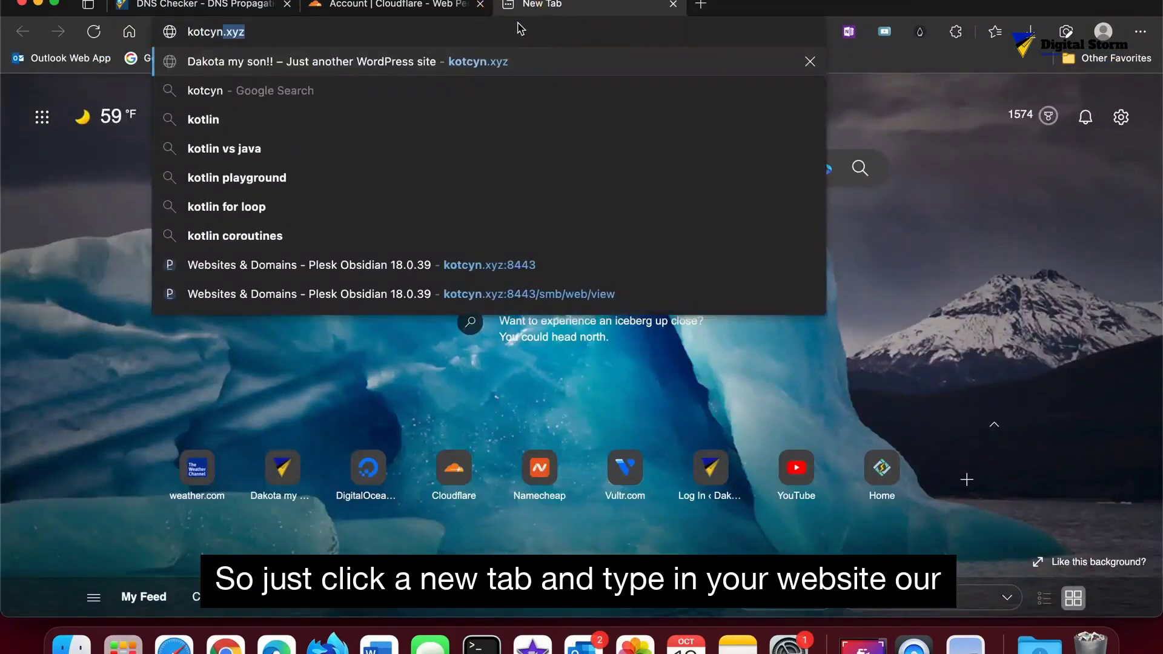
{"action": "type", "text": ".xyz"}
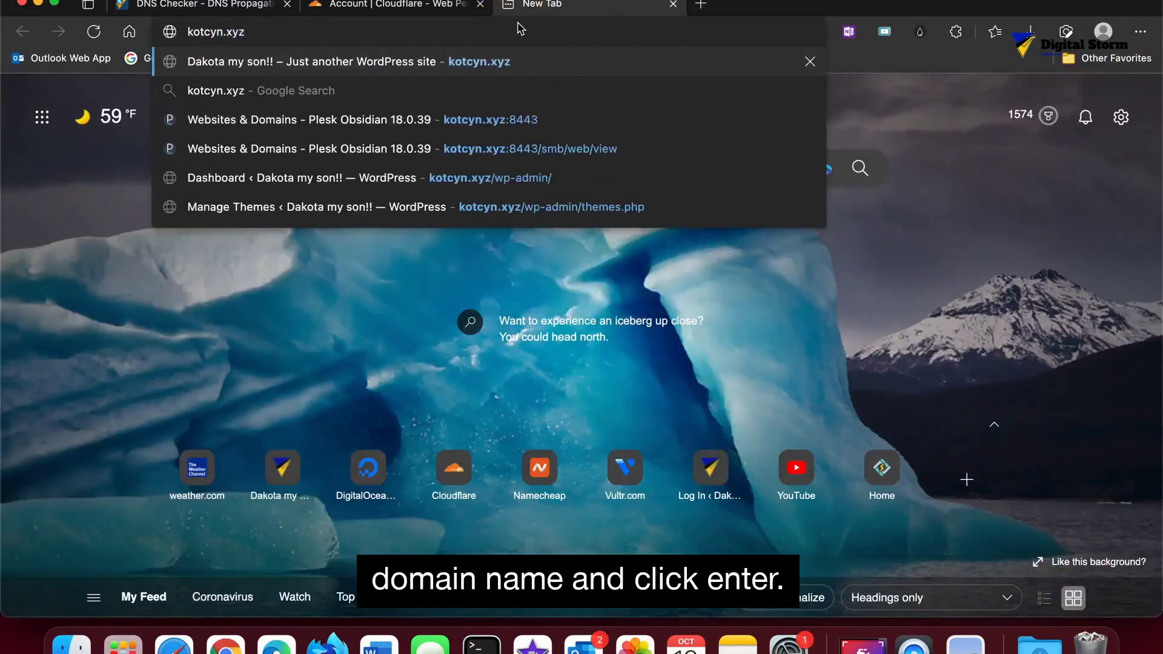
{"action": "key", "text": "Return"}
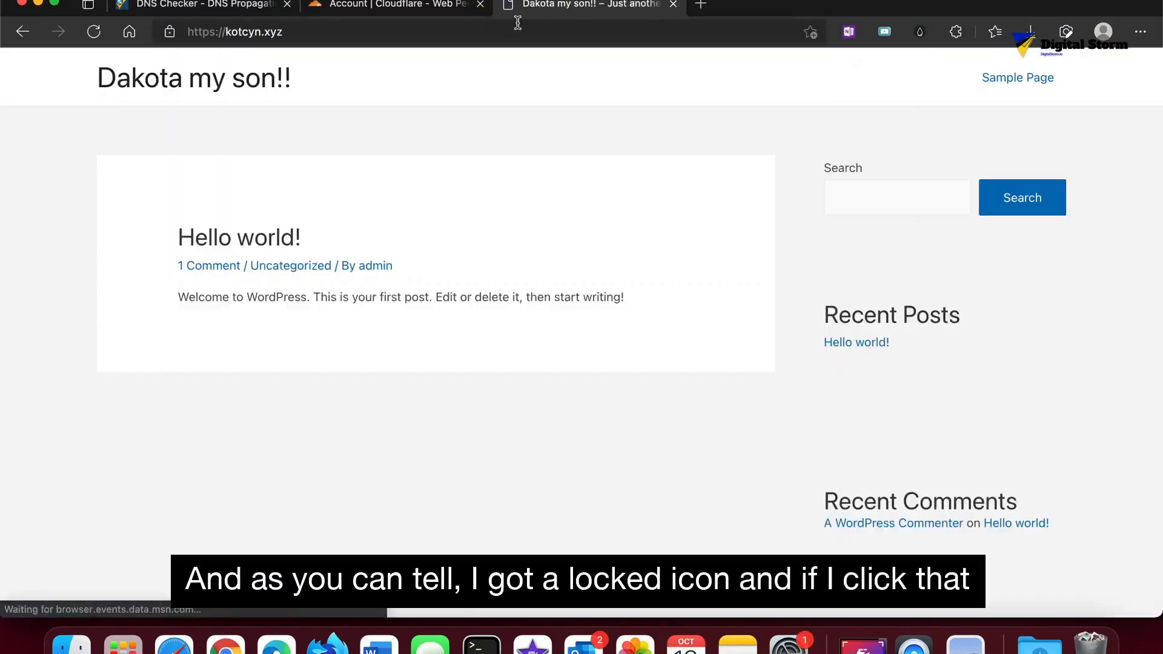
Step: Confirm the site's certificate is valid and issued by Cloudflare Inc ECC CA-3
{"action": "left_click", "coordinate": [169, 36]}
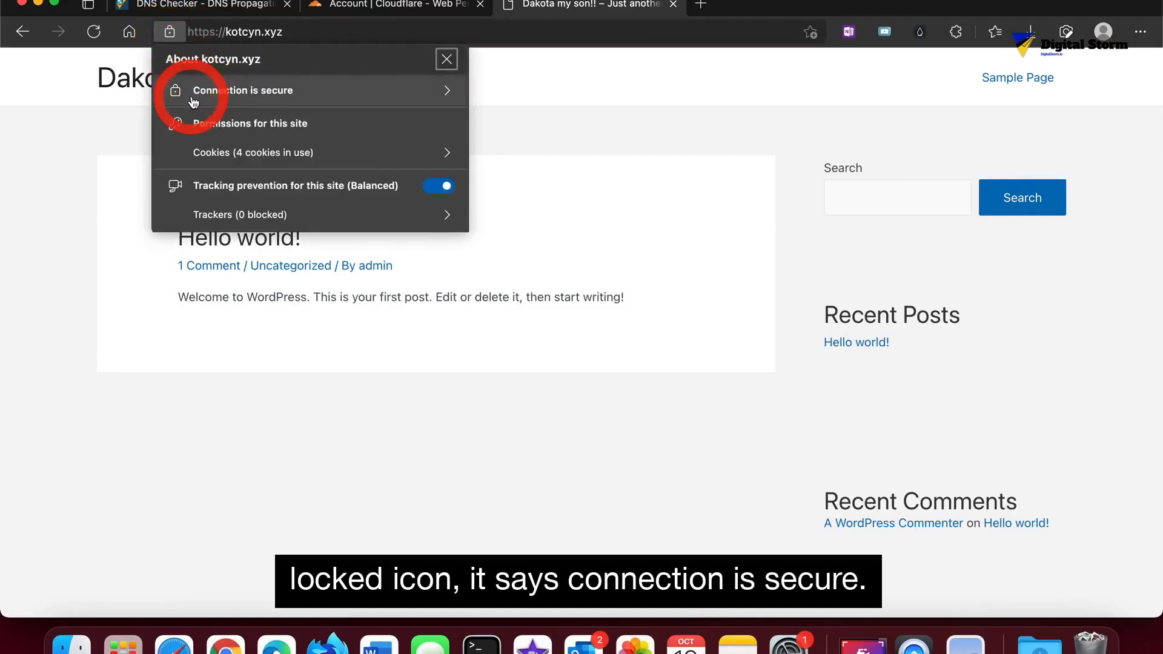
{"action": "left_click", "coordinate": [447, 99]}
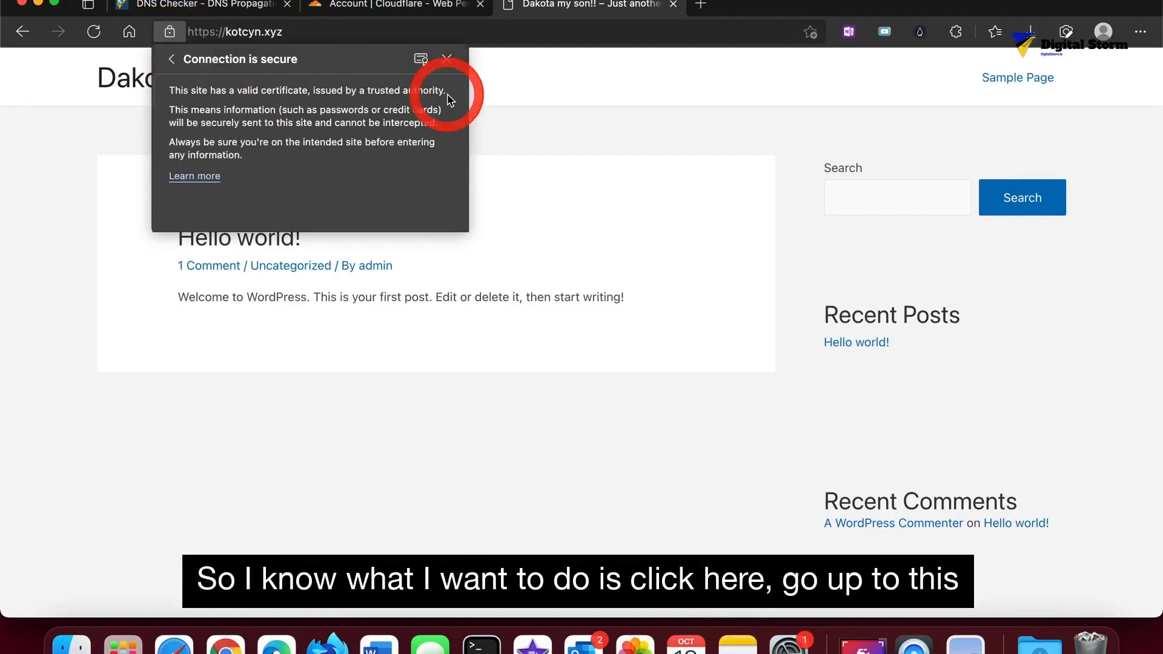
{"action": "left_click", "coordinate": [421, 62]}
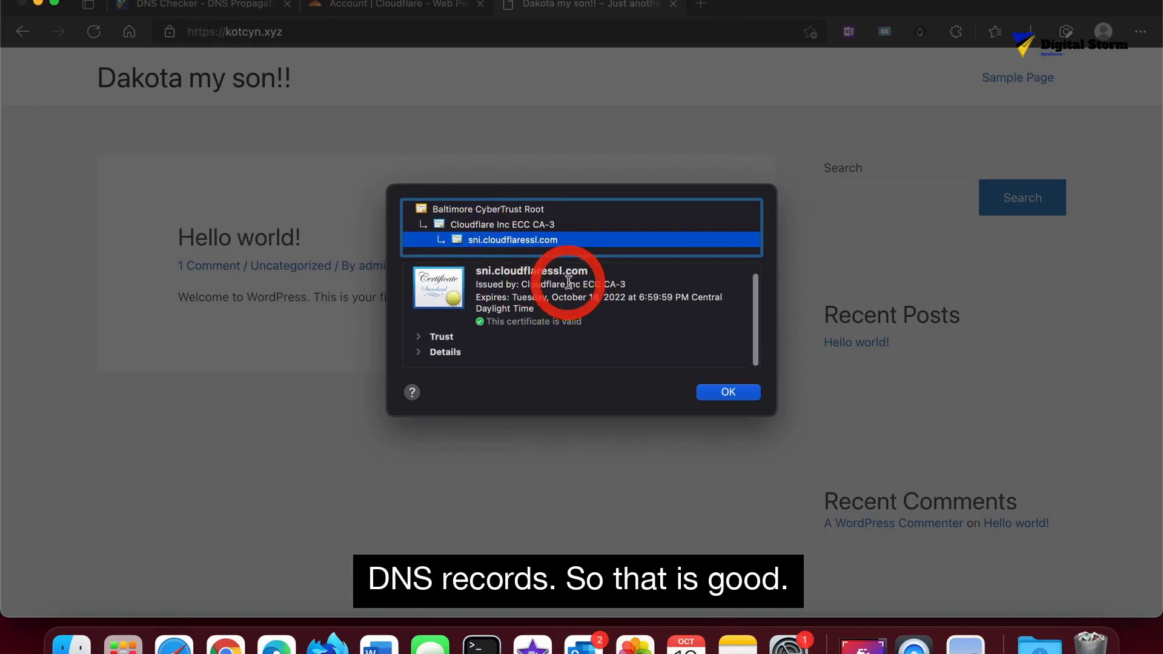
{"action": "left_click", "coordinate": [728, 392]}
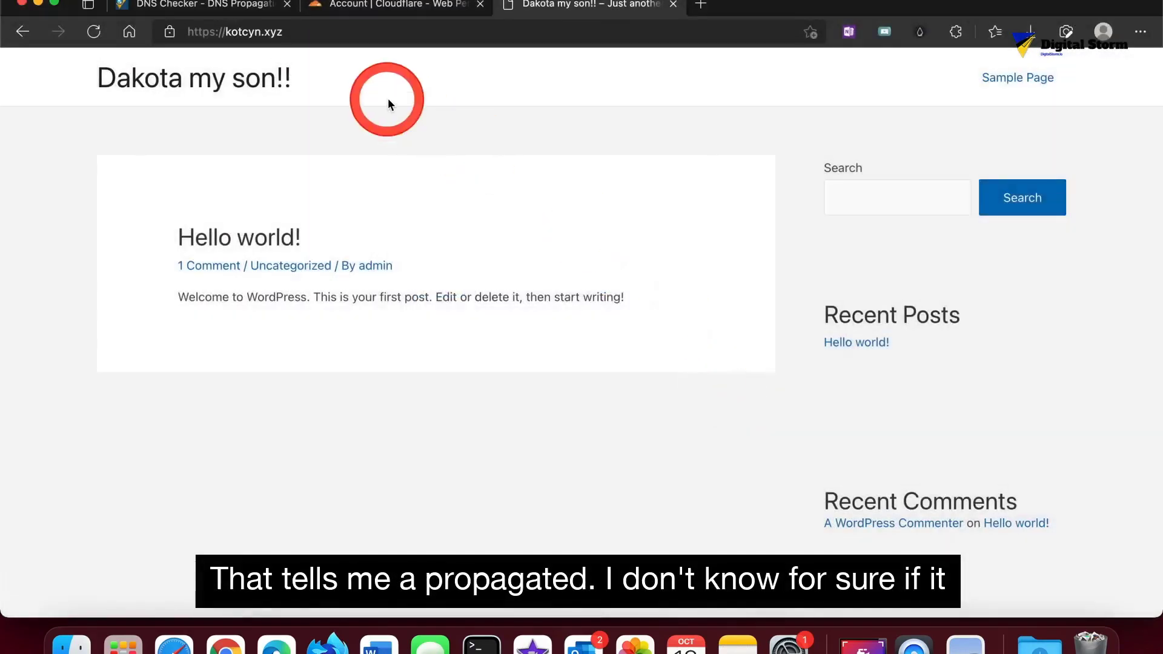
{"action": "left_click", "coordinate": [344, 3]}
Step: Load the Plesk login page at kotcyn.xyz:8443 in a new tab
{"action": "left_click", "coordinate": [700, 4]}
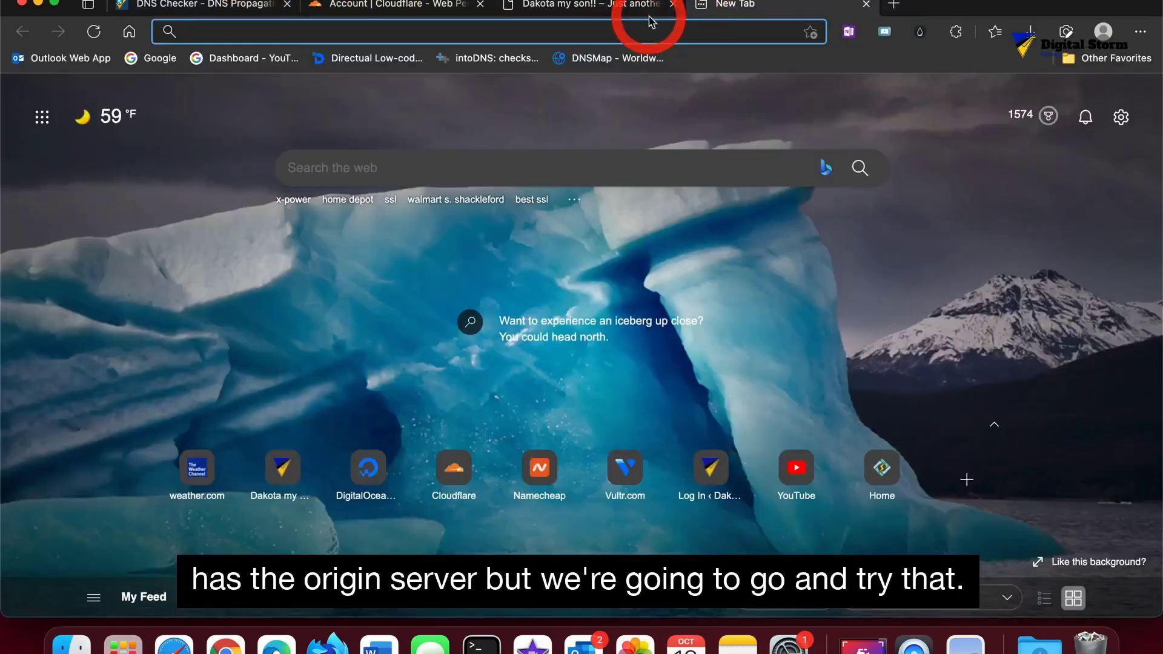
{"action": "type", "text": "ko"}
{"action": "key", "text": "Down"}
{"action": "key", "text": "Down"}
{"action": "key", "text": "Down"}
{"action": "key", "text": "Down"}
{"action": "key", "text": "Down"}
{"action": "key", "text": "Down"}
{"action": "key", "text": "Down"}
{"action": "key", "text": "Return"}
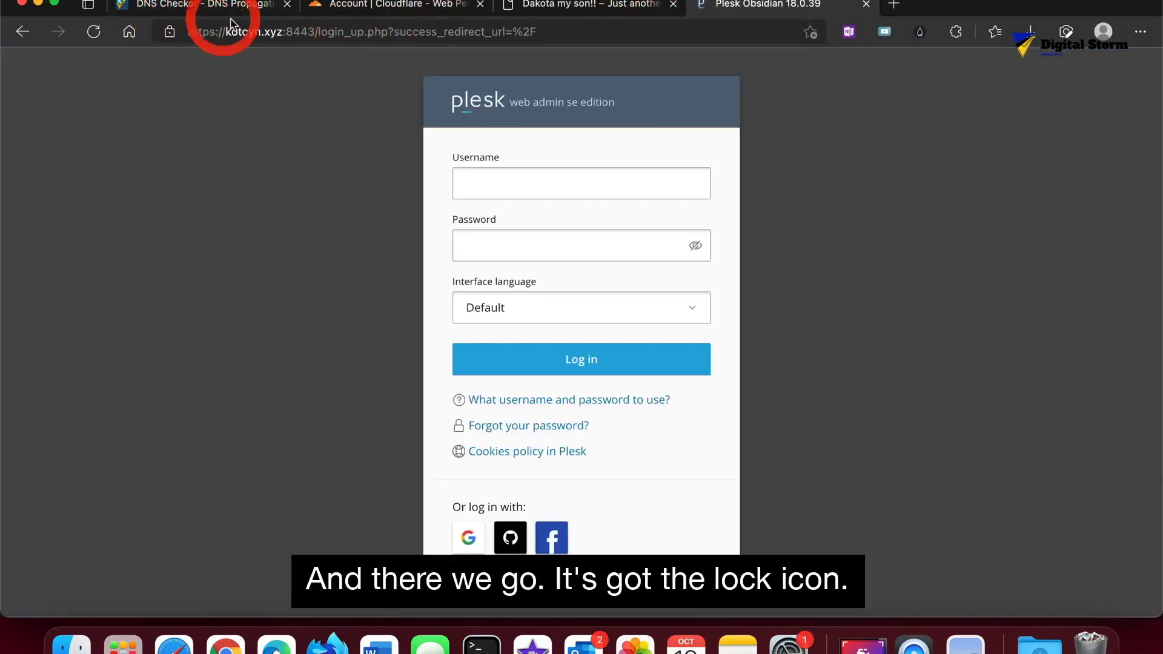
Step: Check that the Plesk login page's certificate is issued by Cloudflare
{"action": "left_click", "coordinate": [171, 33]}
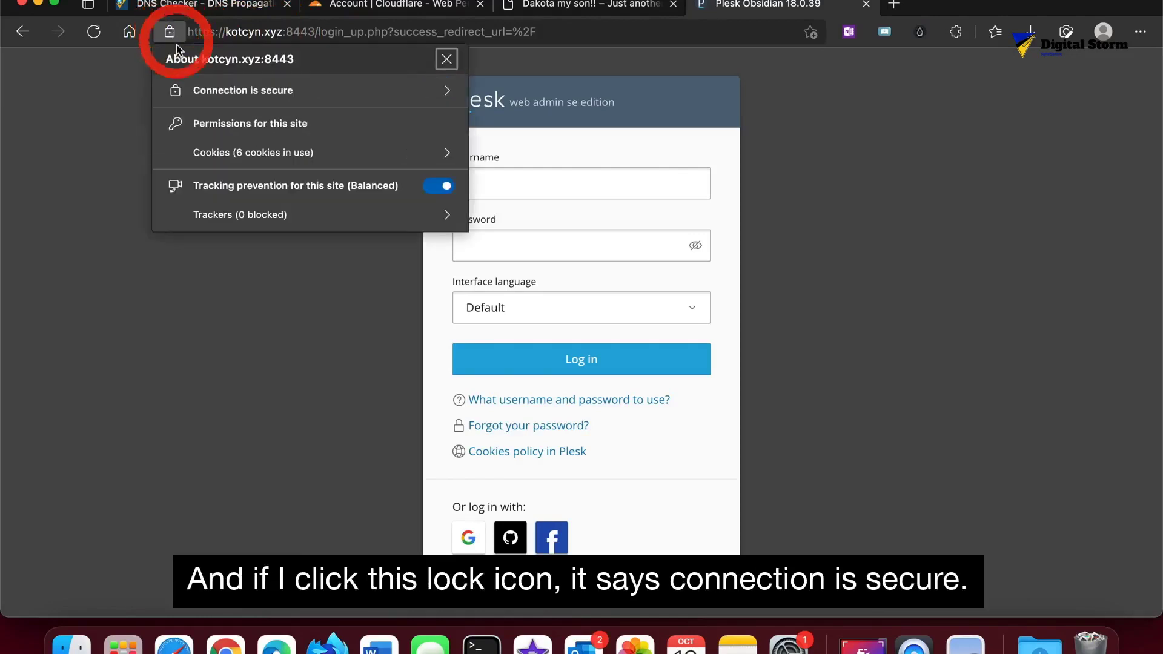
{"action": "left_click", "coordinate": [214, 94]}
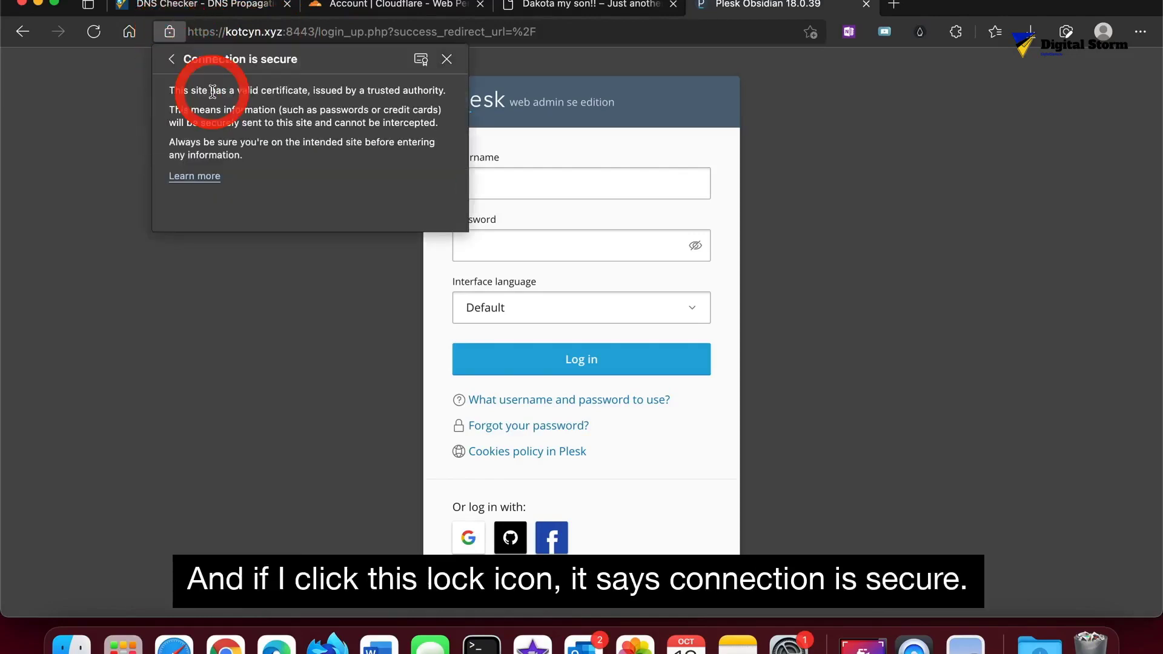
{"action": "left_click", "coordinate": [419, 60]}
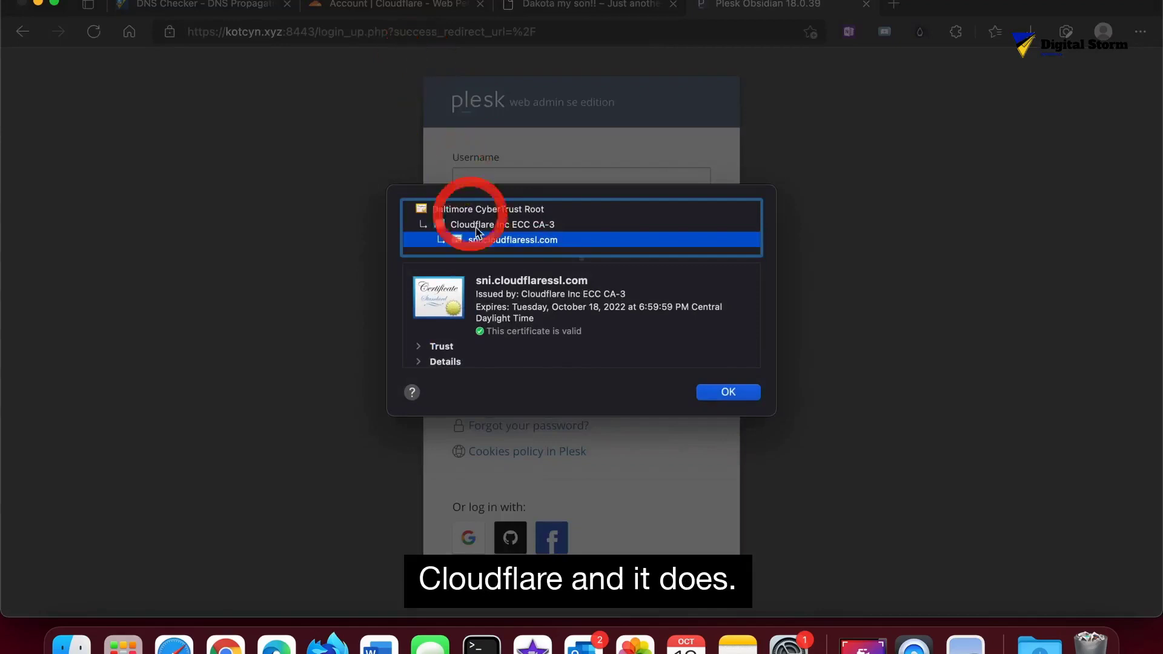
{"action": "left_click", "coordinate": [720, 393]}
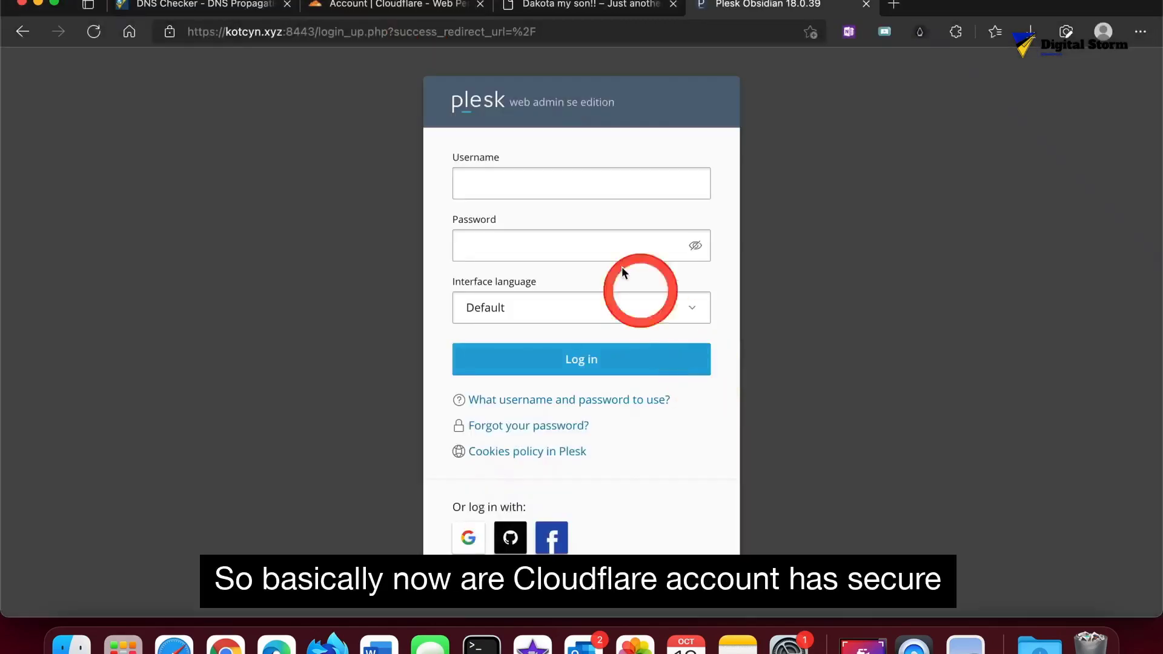
Step: Fill in the saved admin username and the account password
{"action": "left_click", "coordinate": [545, 175]}
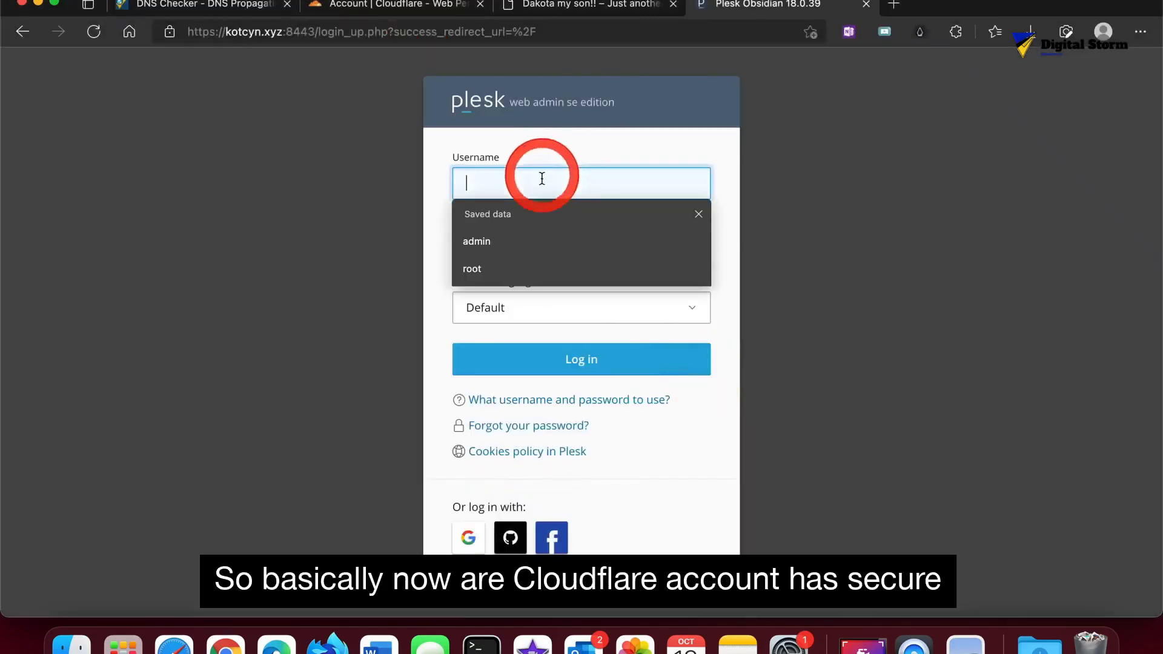
{"action": "left_click", "coordinate": [518, 243]}
{"action": "left_click", "coordinate": [518, 242]}
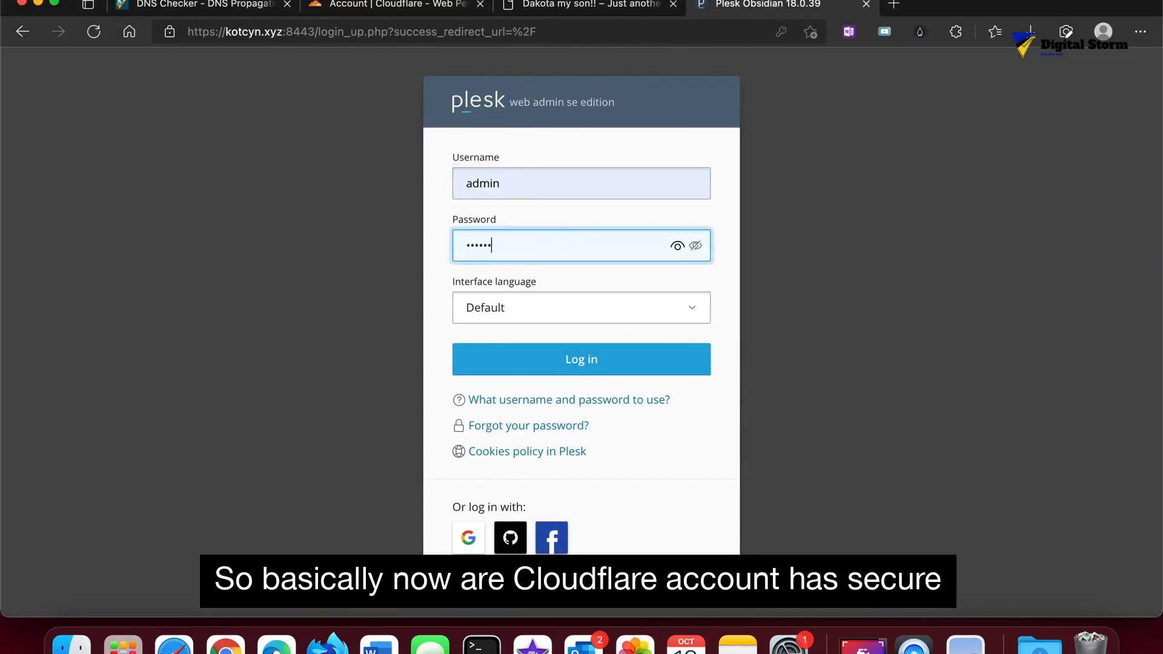
{"action": "type", "text": "••"}
{"action": "left_click", "coordinate": [521, 238]}
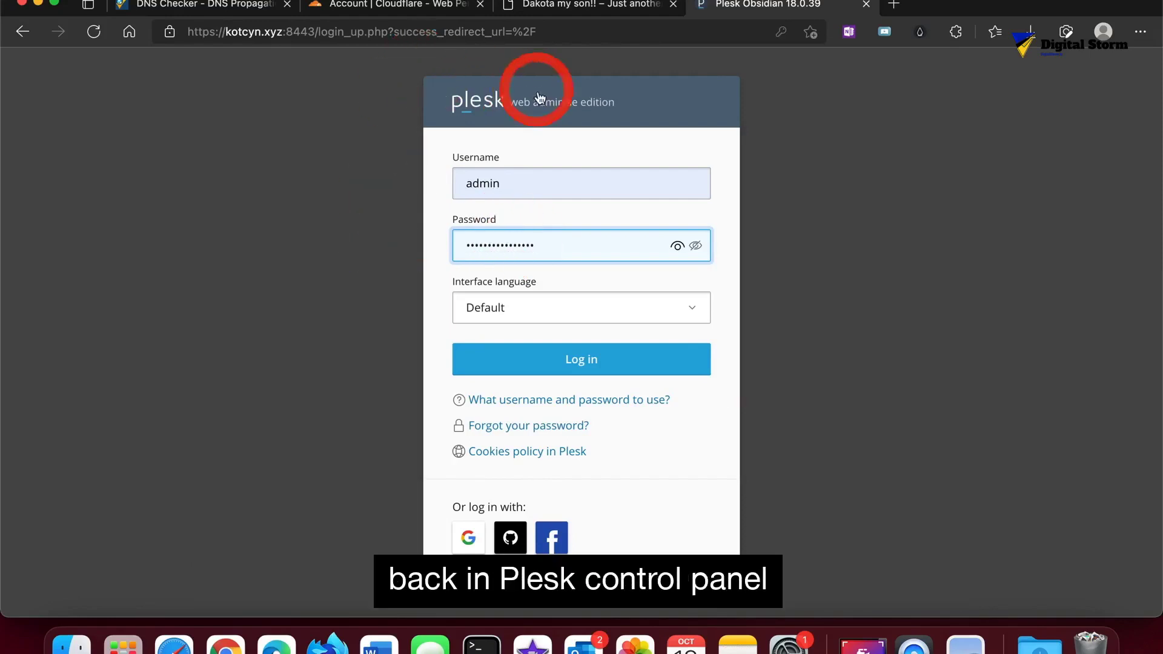
Step: Log in to Plesk without saving the password and verify the panel's Cloudflare-issued certificate
{"action": "left_click", "coordinate": [584, 358]}
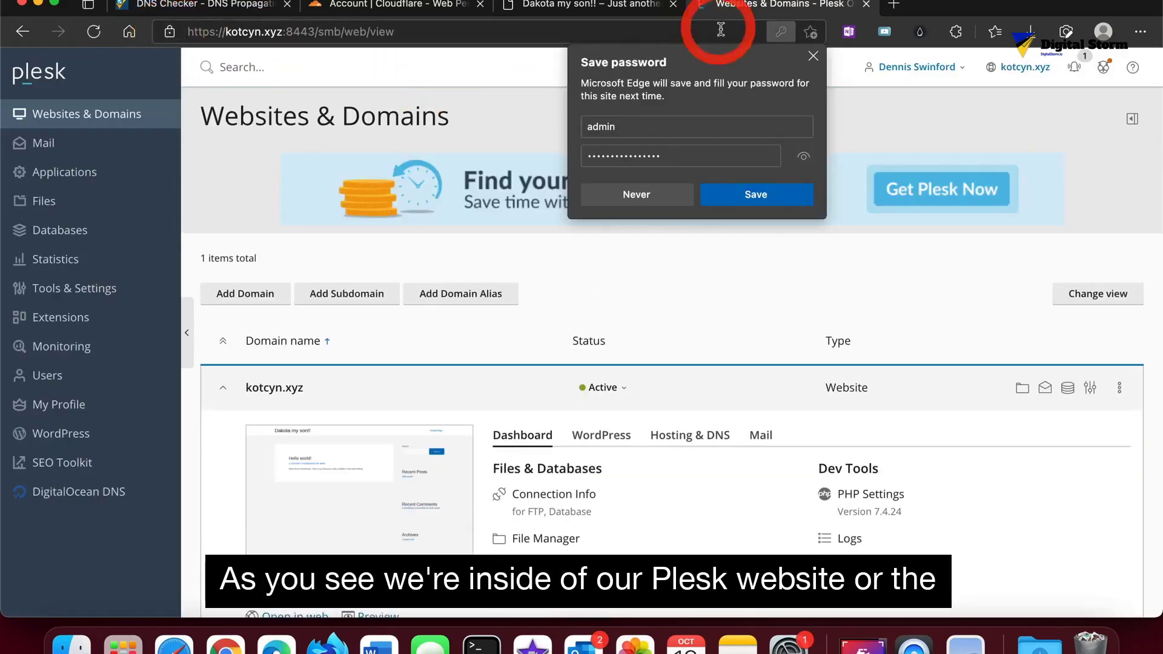
{"action": "left_click", "coordinate": [813, 56]}
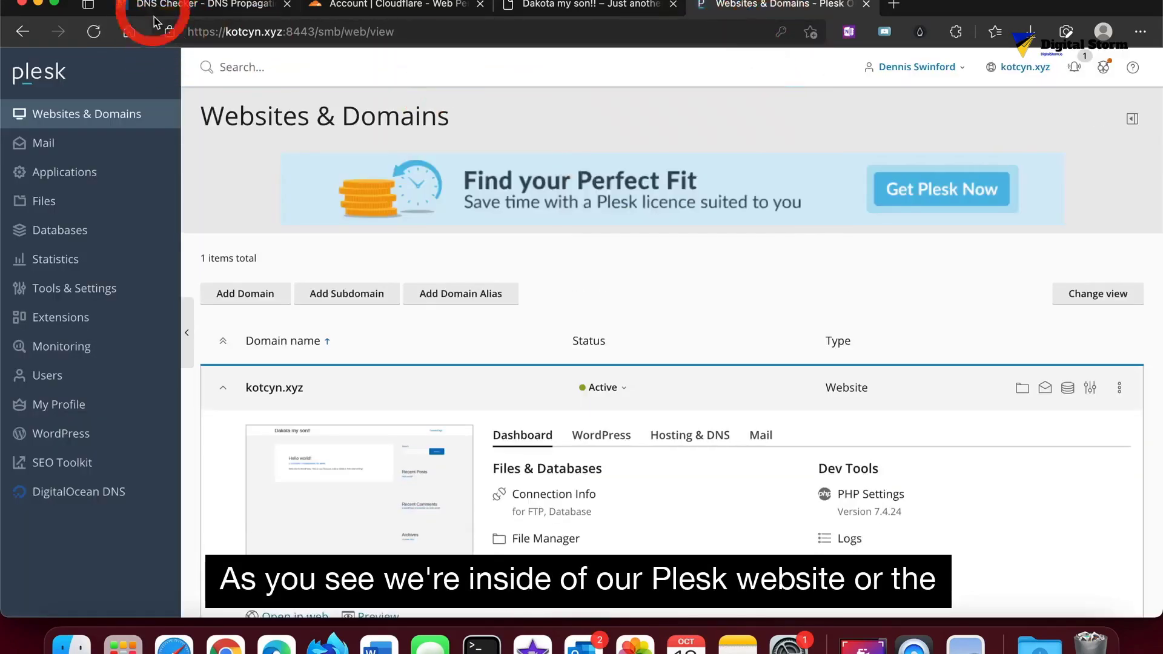
{"action": "left_click", "coordinate": [169, 33]}
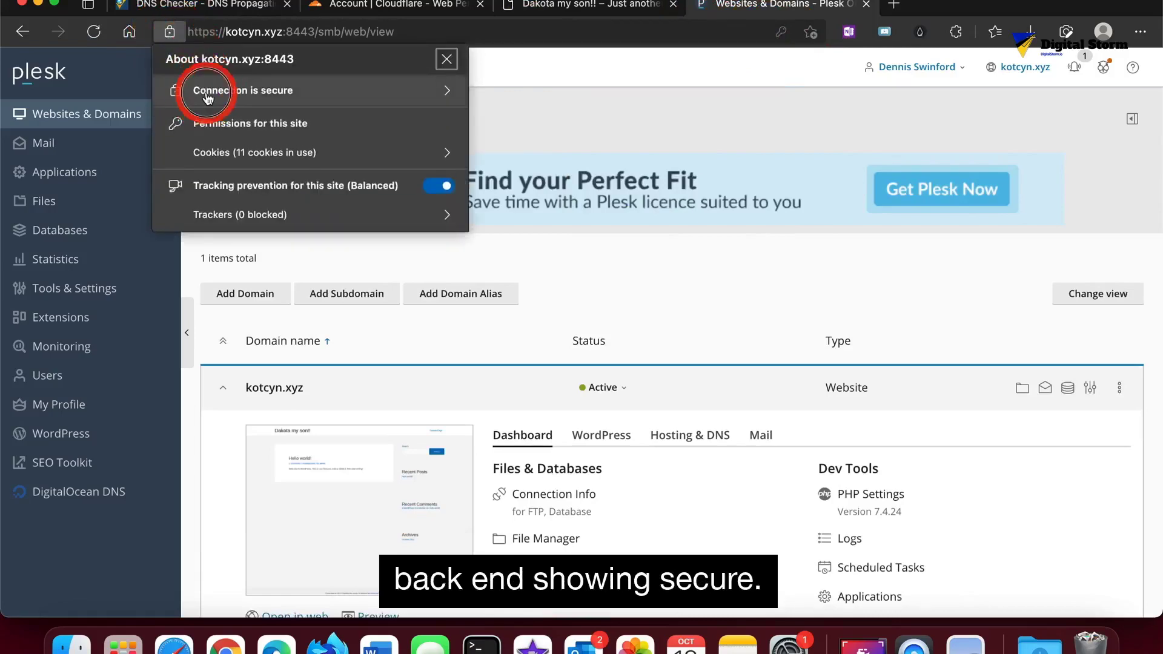
{"action": "left_click", "coordinate": [205, 85]}
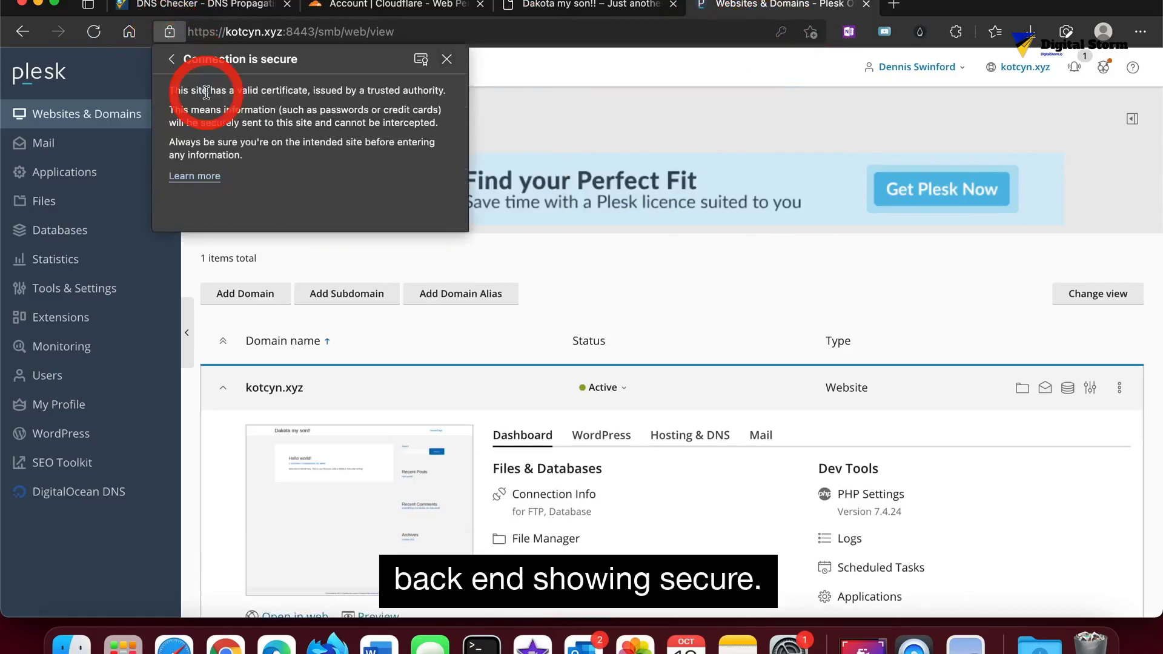
{"action": "left_click", "coordinate": [420, 59]}
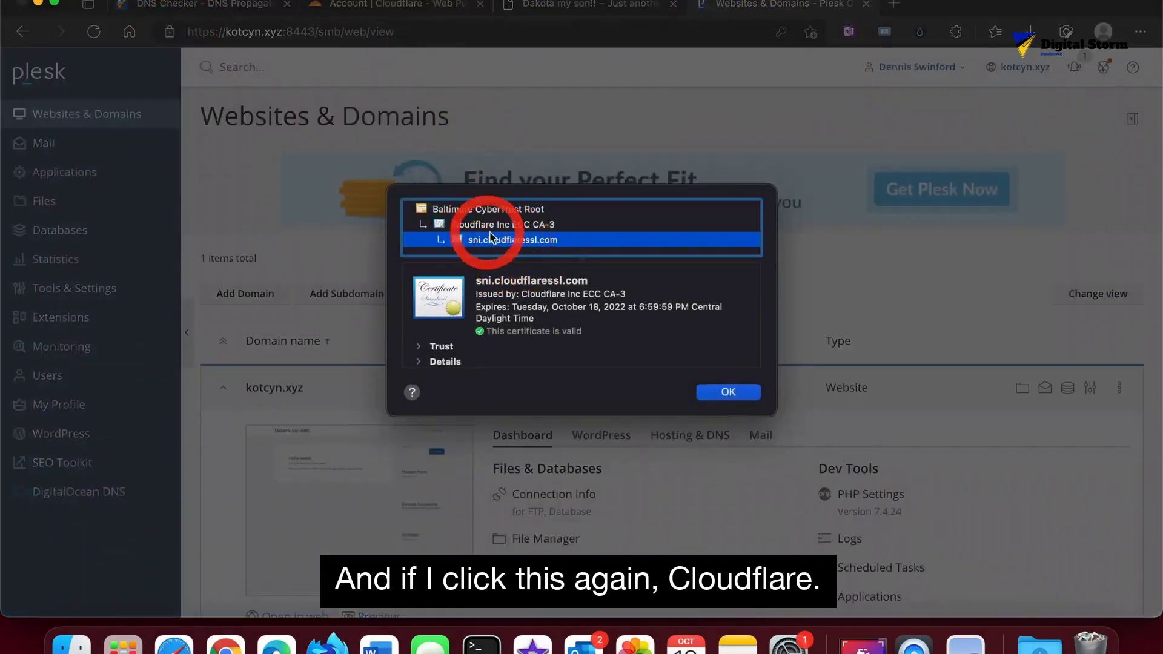
{"action": "left_click", "coordinate": [717, 395]}
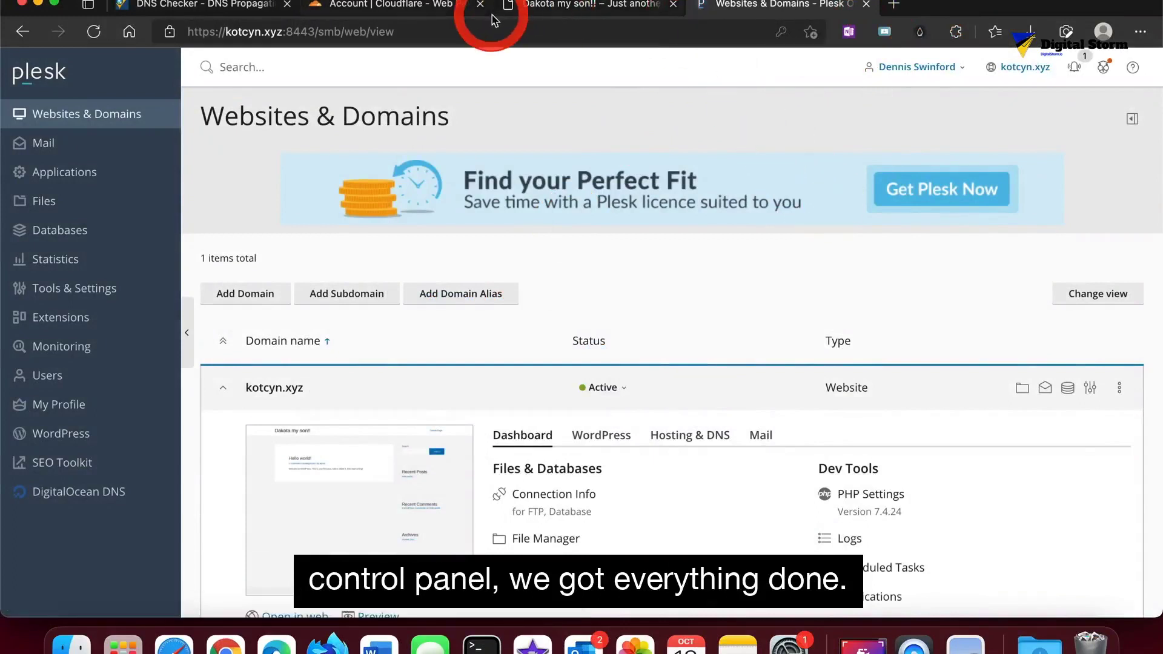
{"action": "scroll", "coordinate": [434, 290], "scroll_direction": "down", "scroll_amount": 5}
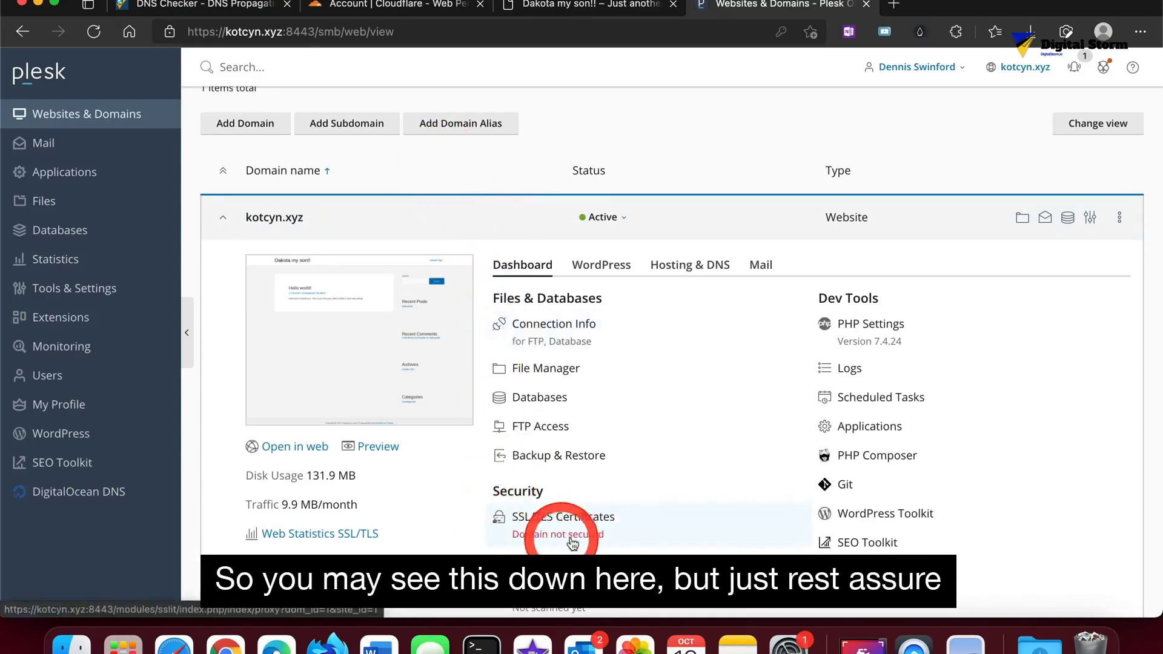
{"action": "left_click", "coordinate": [372, 17]}
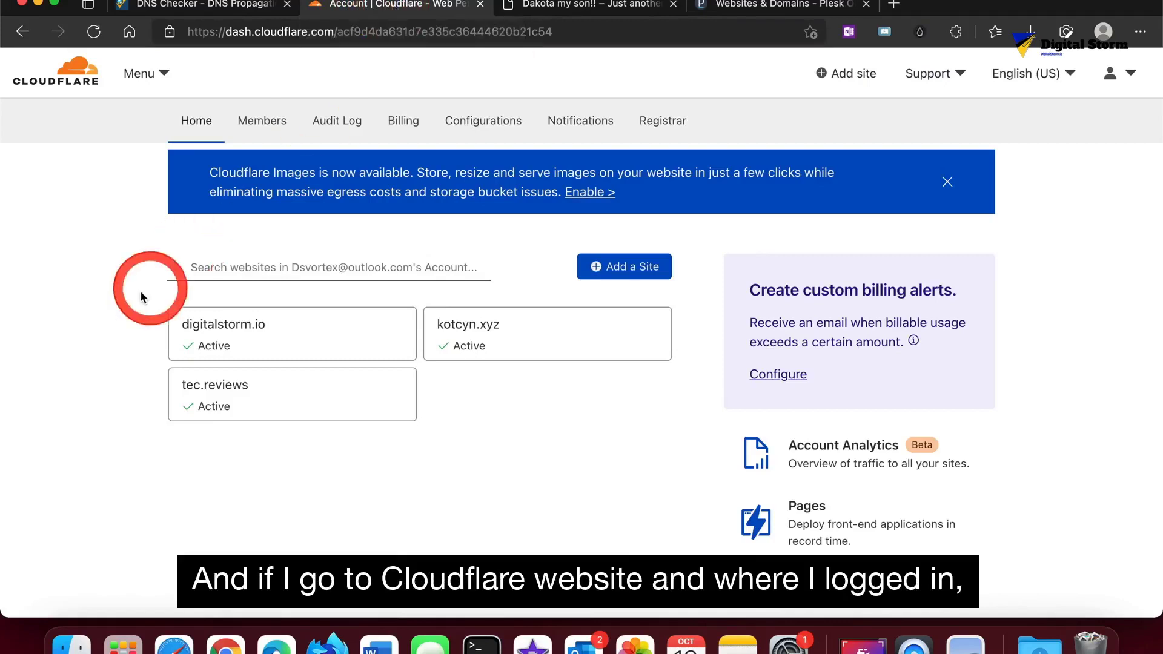
Step: Open kotcyn.xyz in Cloudflare, review its proxied DNS records, then return to Overview
{"action": "left_click", "coordinate": [466, 341]}
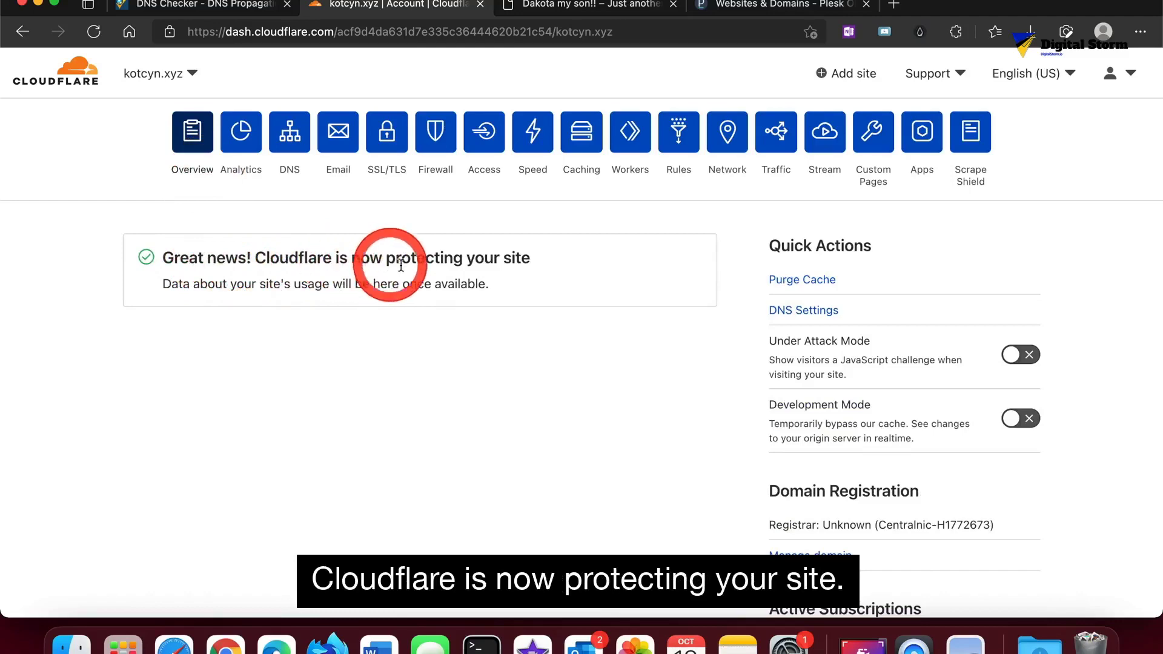
{"action": "left_click", "coordinate": [290, 147]}
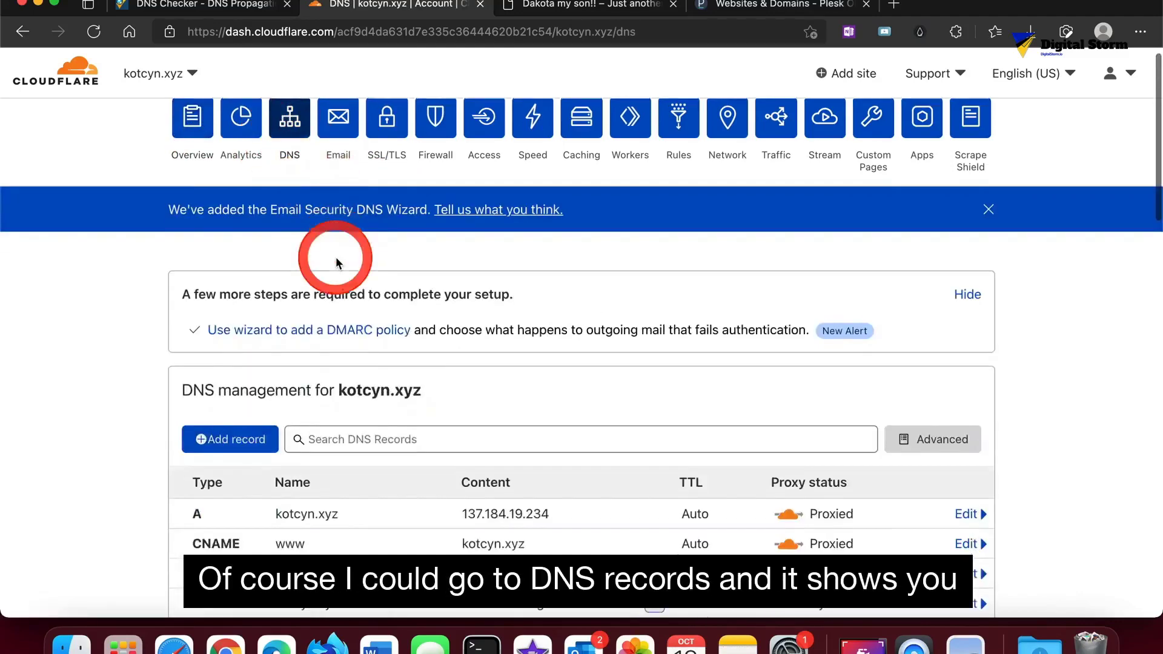
{"action": "scroll", "coordinate": [333, 254], "scroll_direction": "down", "scroll_amount": 5}
{"action": "scroll", "coordinate": [336, 258], "scroll_direction": "down", "scroll_amount": 1}
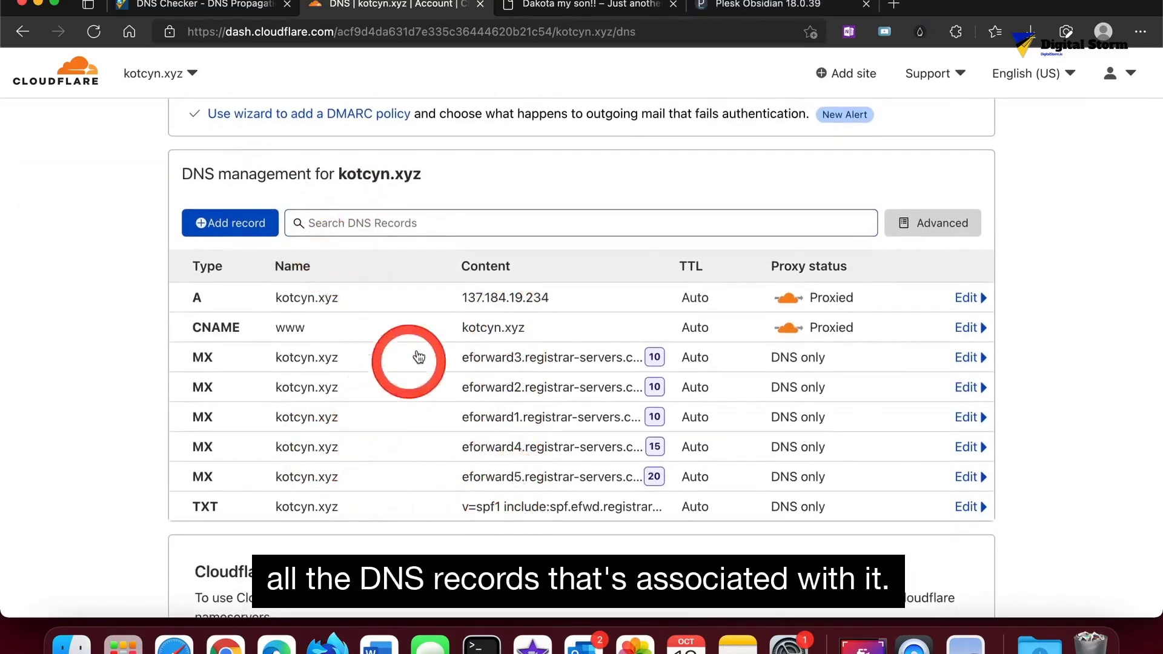
{"action": "scroll", "coordinate": [519, 170], "scroll_direction": "up", "scroll_amount": 5}
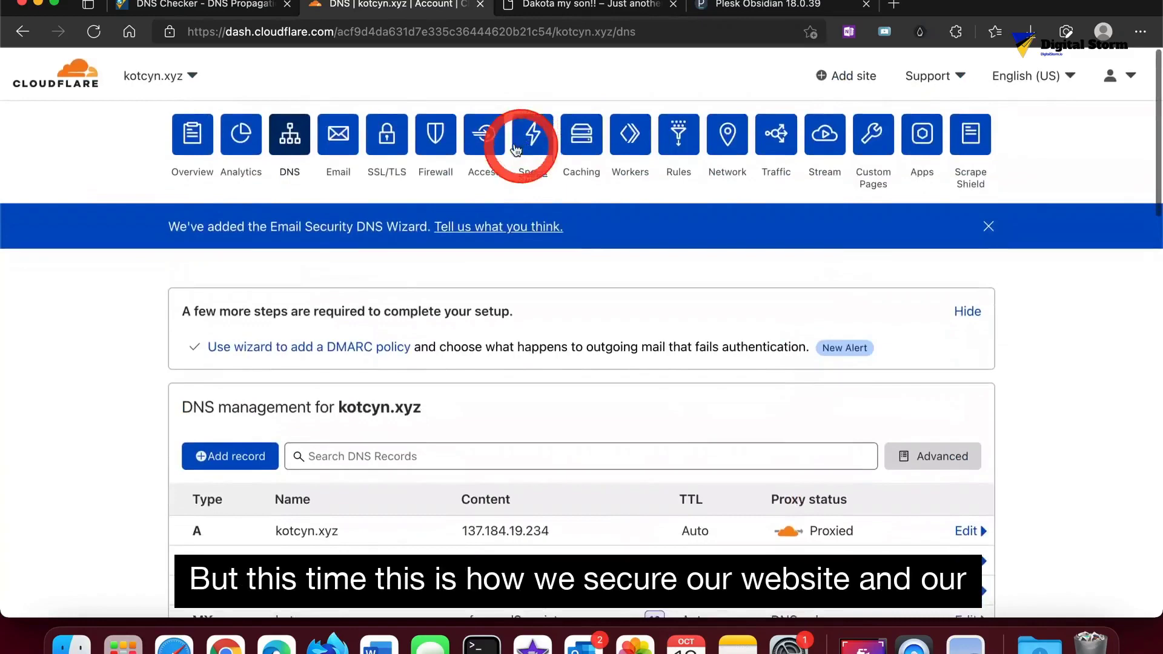
{"action": "left_click", "coordinate": [213, 134]}
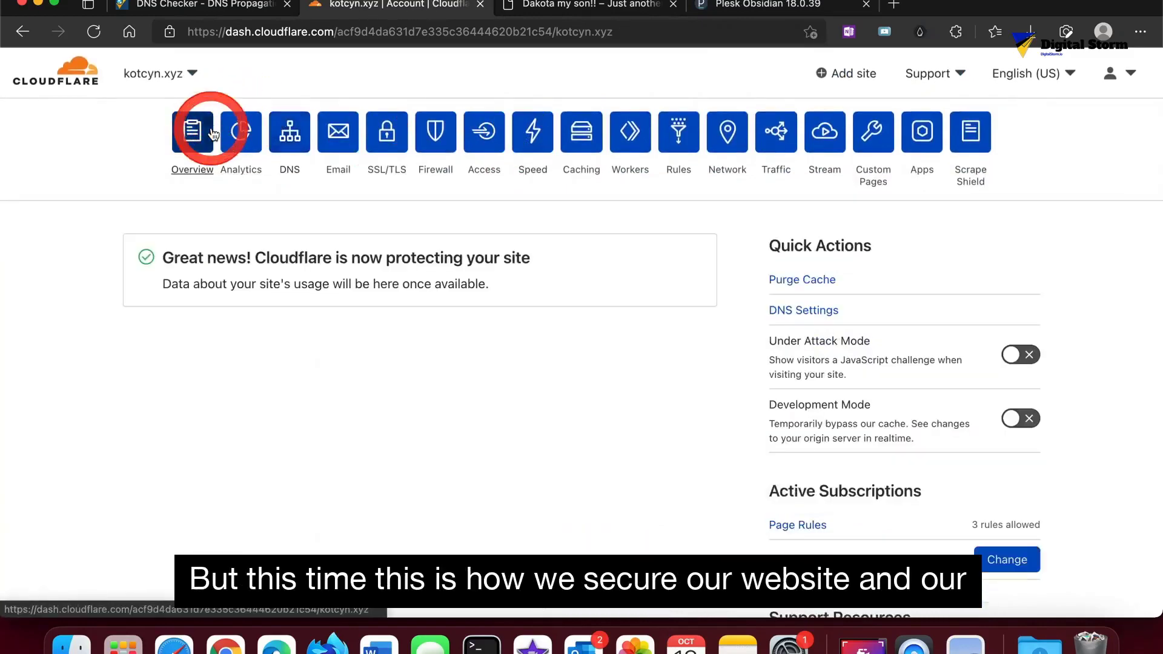